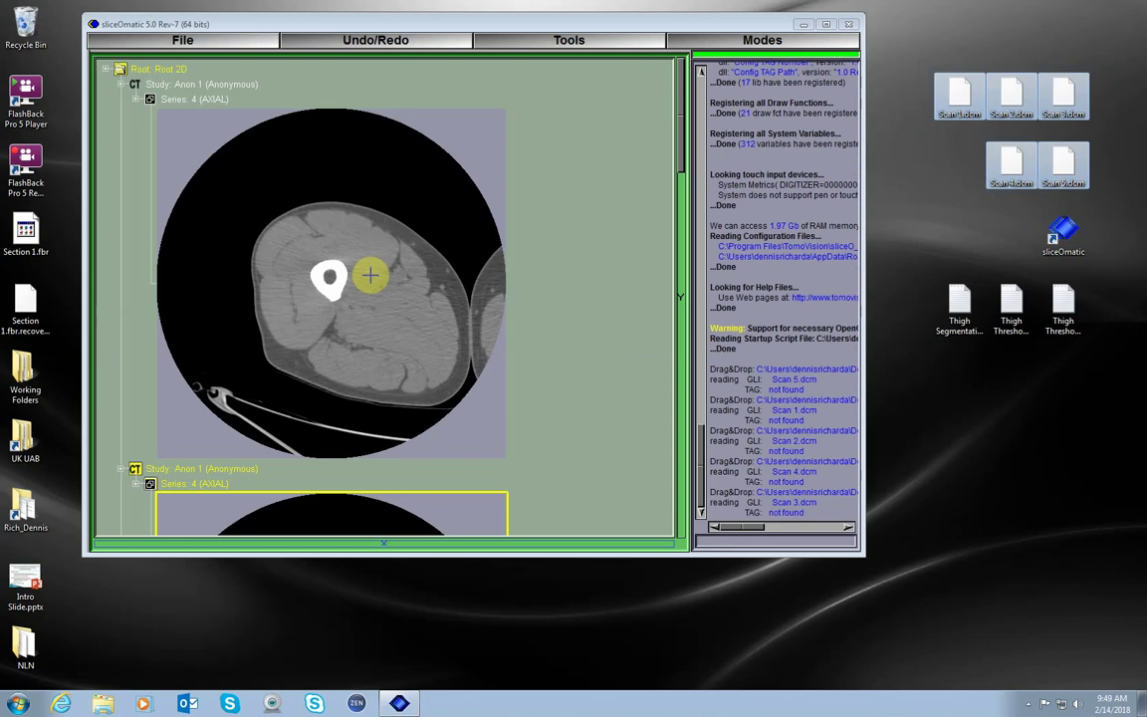
- Maximize the window and shrink the scan images until all five thigh scans fit in view
left_click(945, 309)
left_click_drag(944, 308, 569, 301)
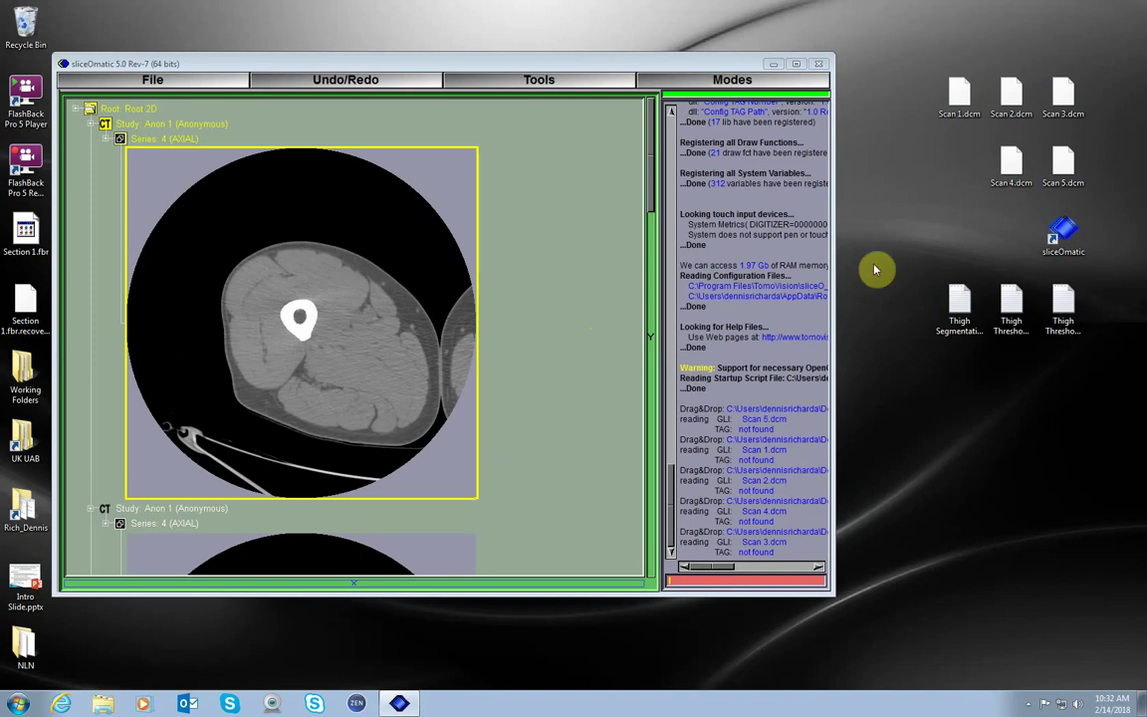
left_click(798, 65)
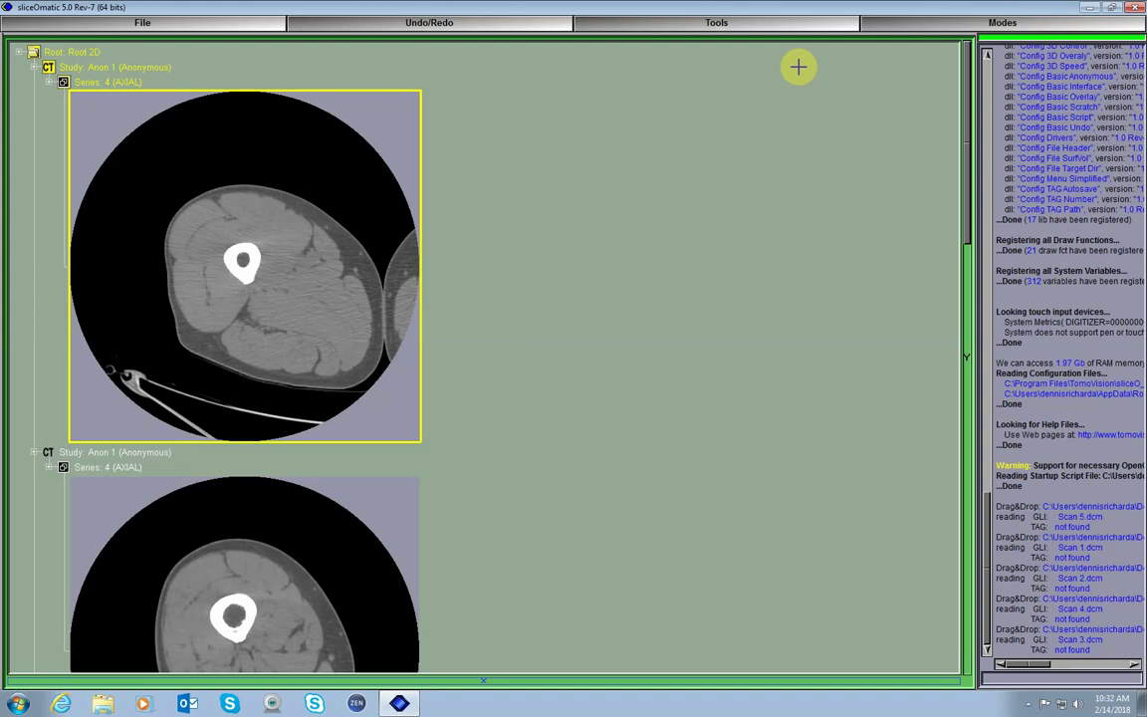
key("minus")
key("minus")
key("minus")
key("minus")
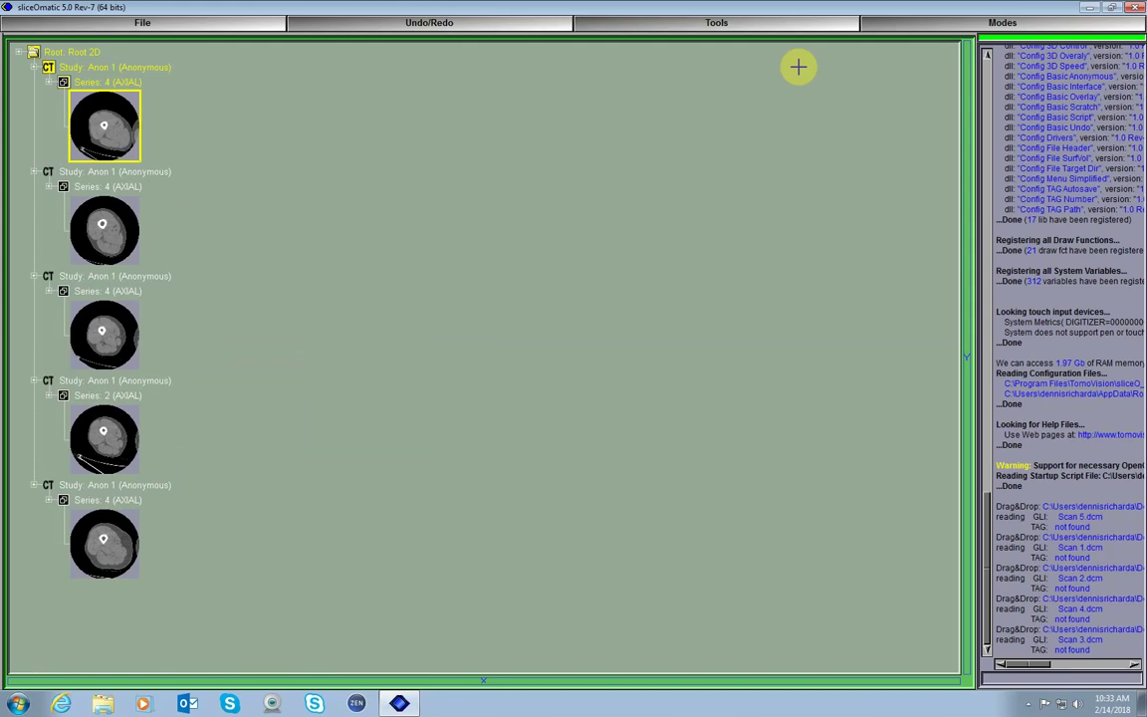
- Enter Region Growing mode with the NDF tag and the Grow 2D method
left_click(920, 31)
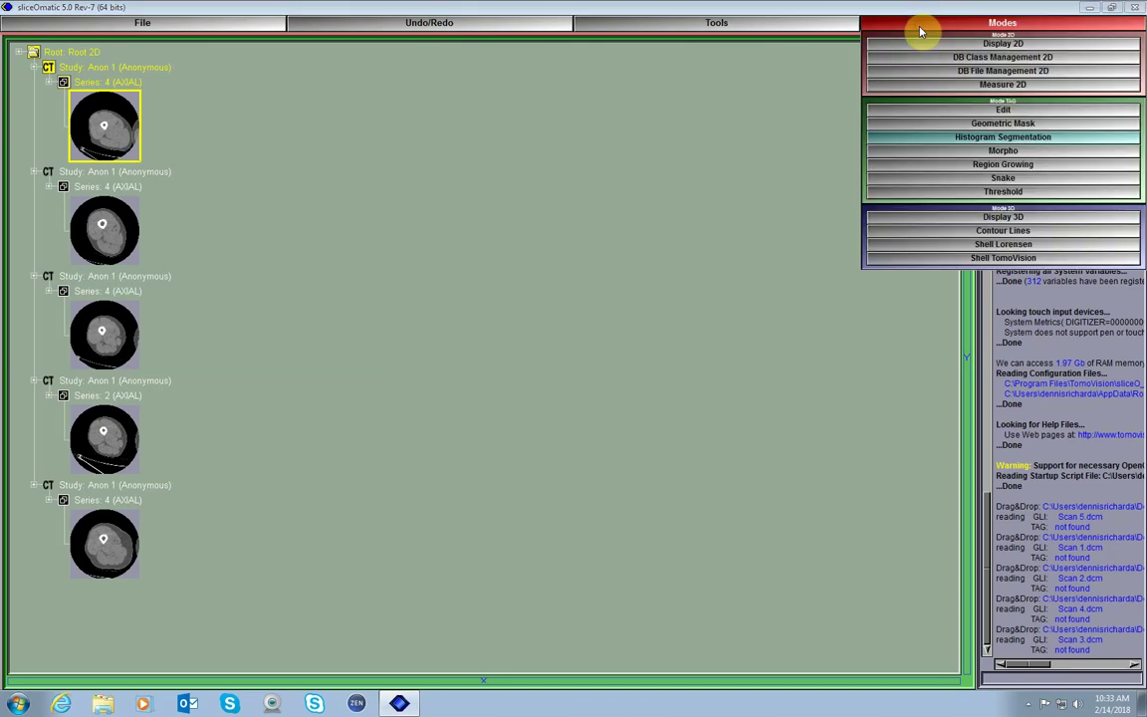
left_click(988, 168)
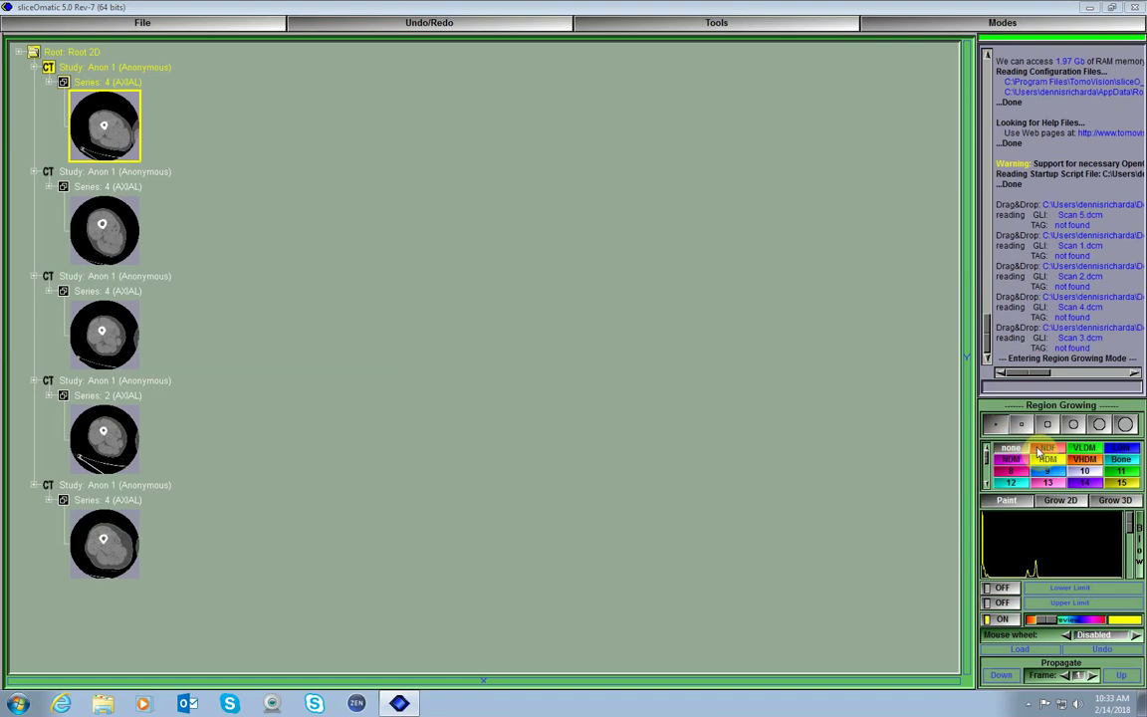
left_click(1039, 453)
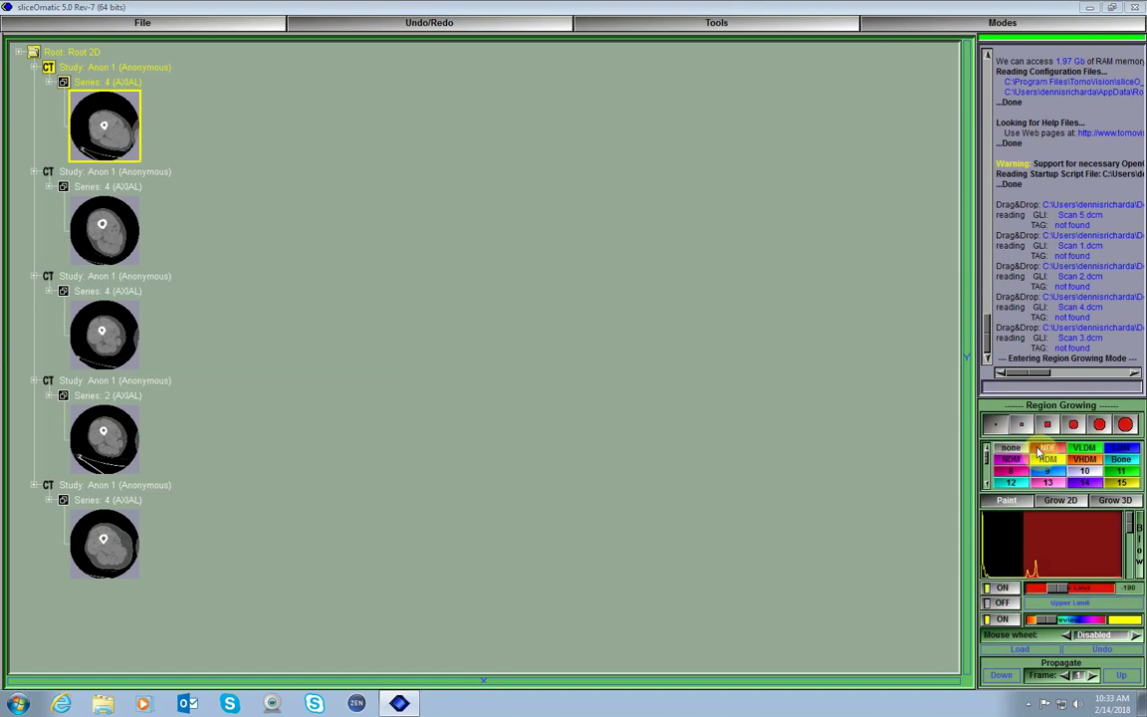
left_click(1053, 502)
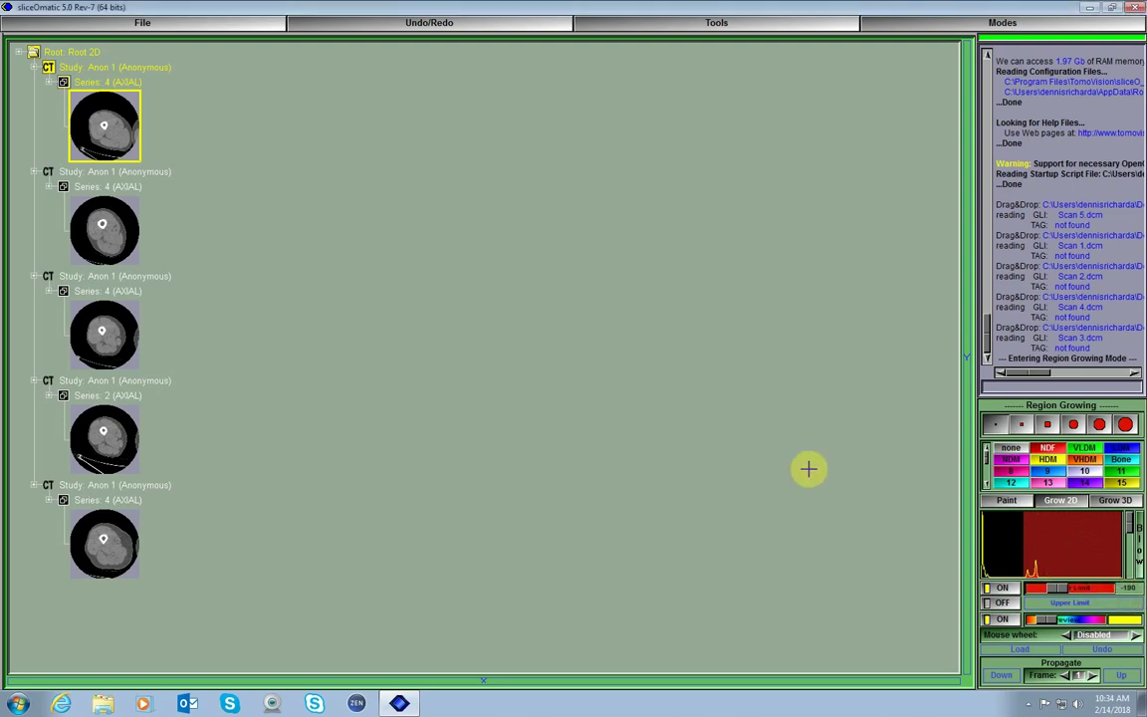
- Grow the NDF tag over the thigh region in each of the five scans
left_click_drag(104, 129, 108, 122)
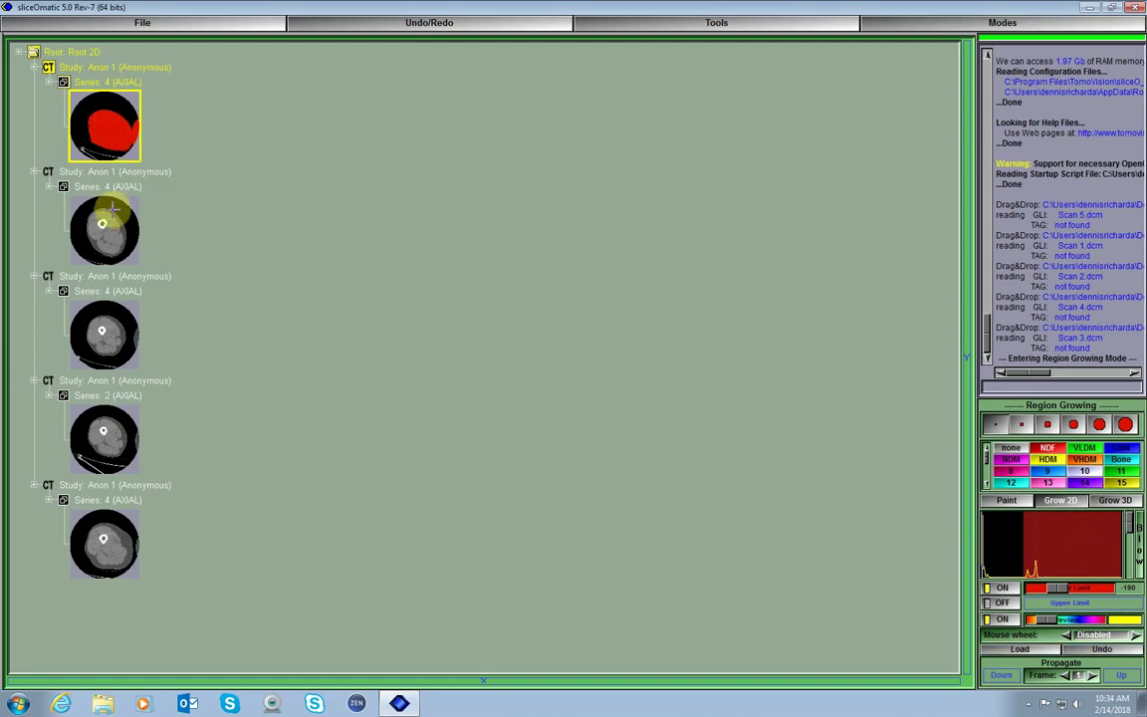
left_click_drag(103, 223, 109, 217)
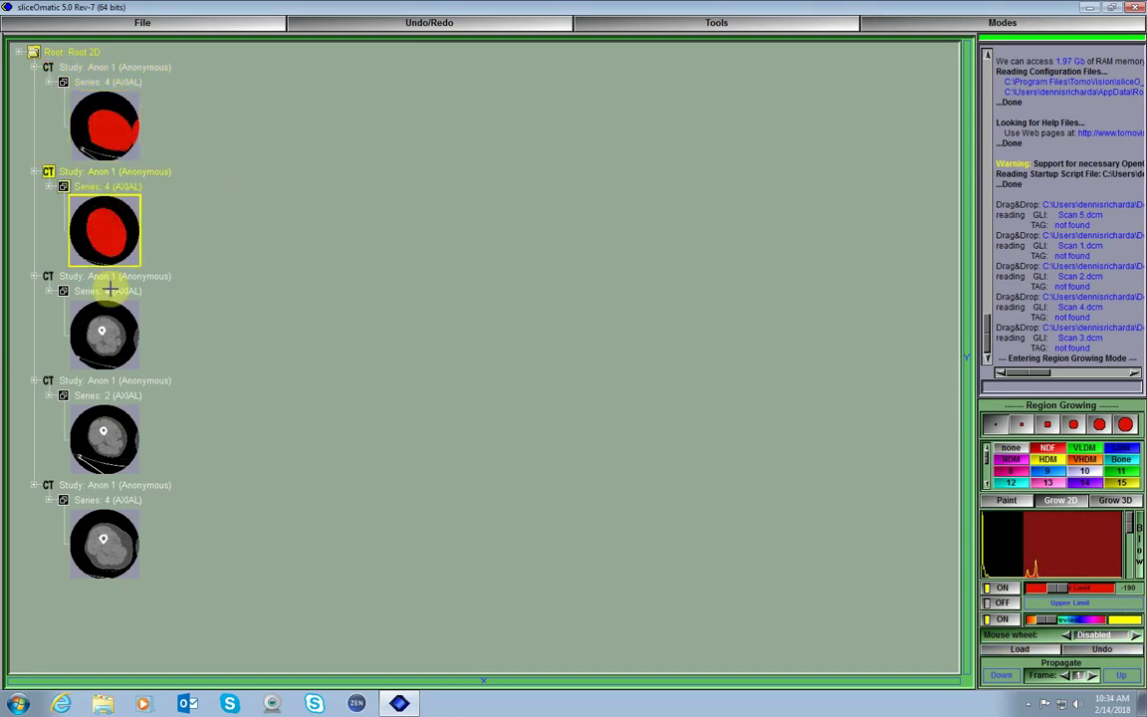
left_click_drag(104, 333, 108, 330)
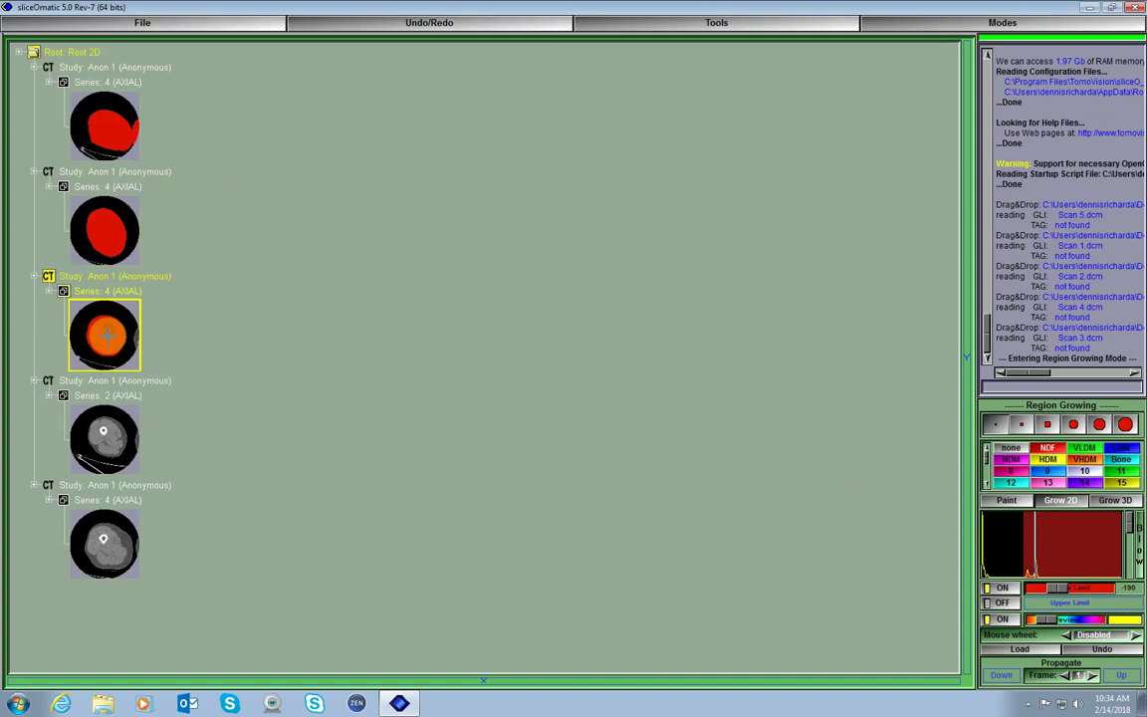
left_click_drag(104, 430, 107, 435)
left_click_drag(108, 525, 107, 526)
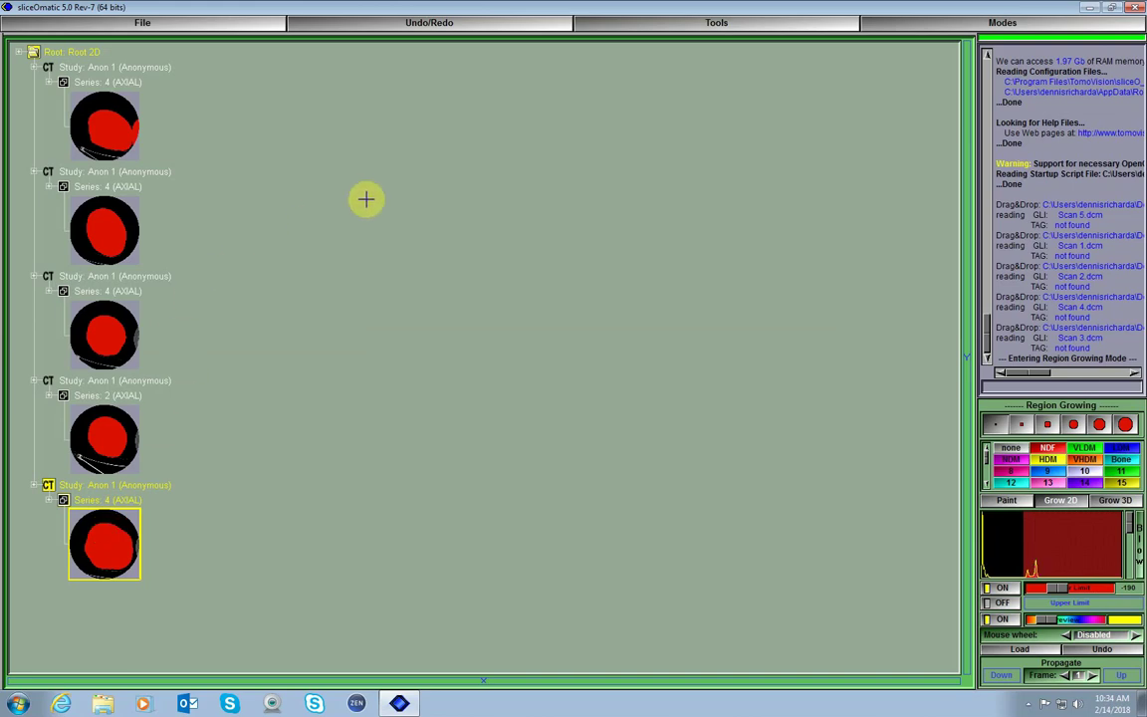
- Enable the Tag Lock tool and lock the none tag to protect untagged pixels
left_click(634, 28)
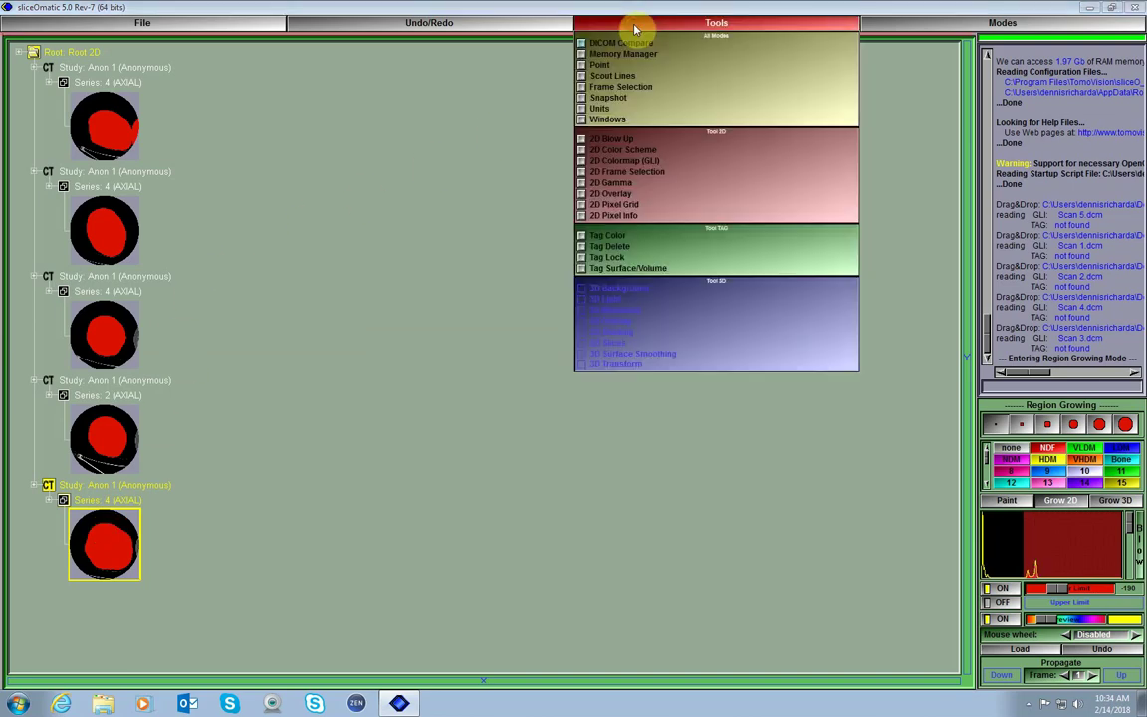
left_click(582, 257)
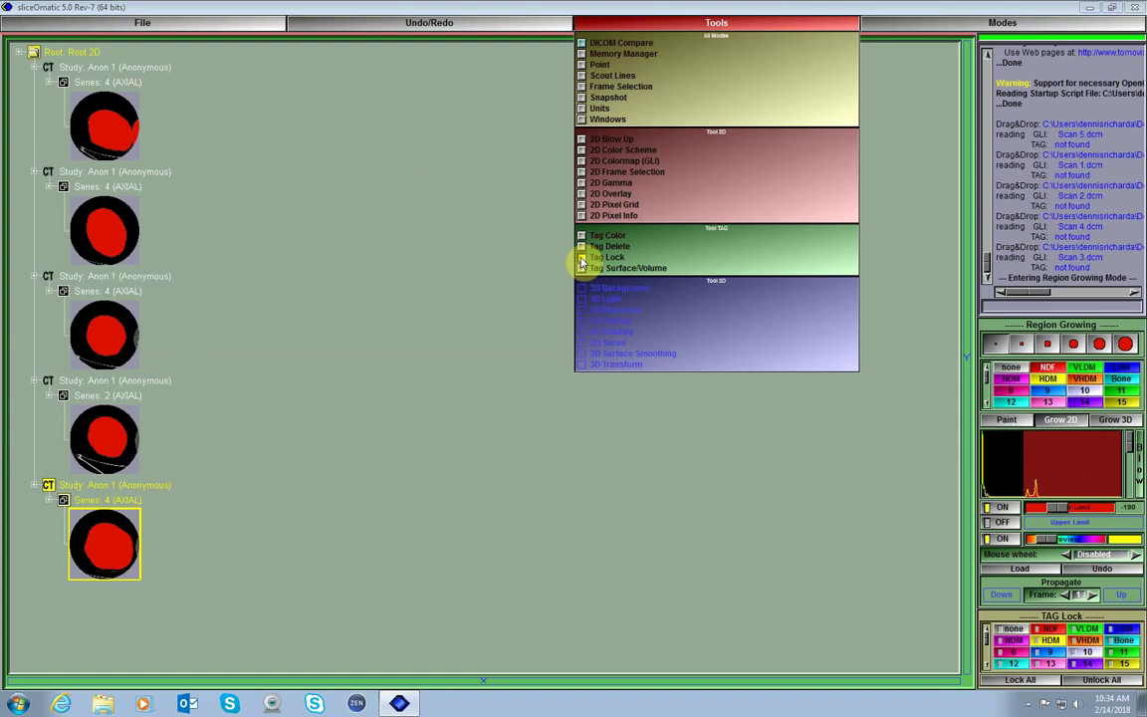
left_click(1003, 635)
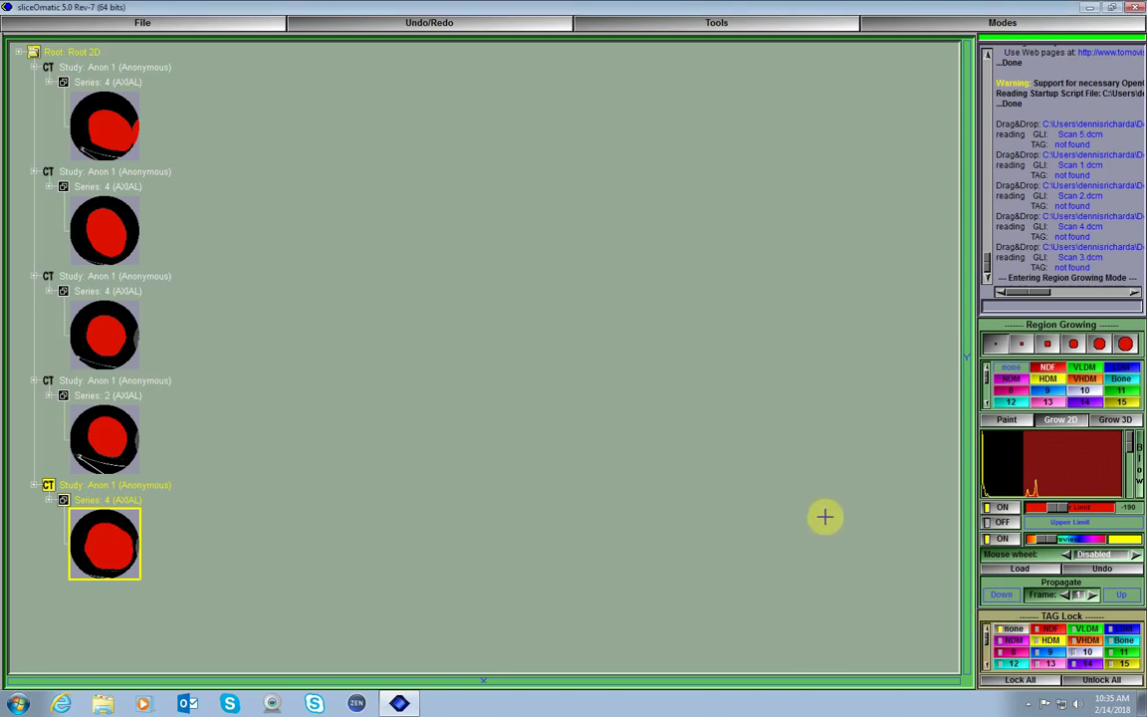
- Enable the Tag Surface/Volume tool and inspect the histogram by temporarily enlarging its vertical scale
left_click(710, 26)
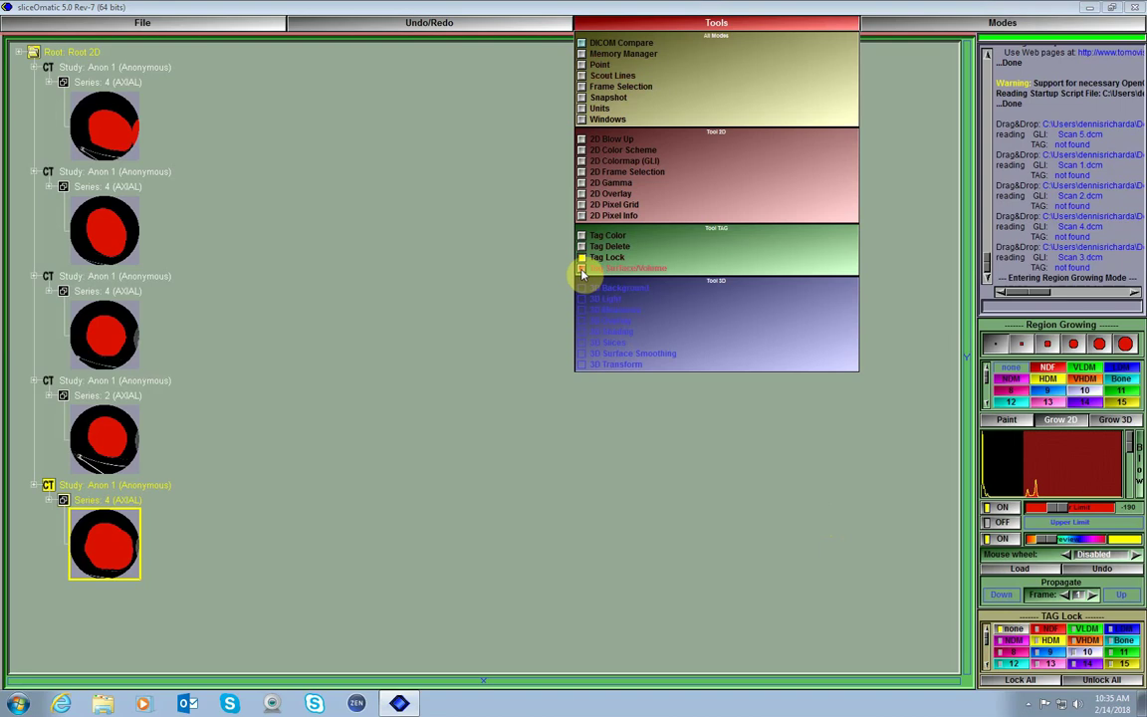
left_click(583, 269)
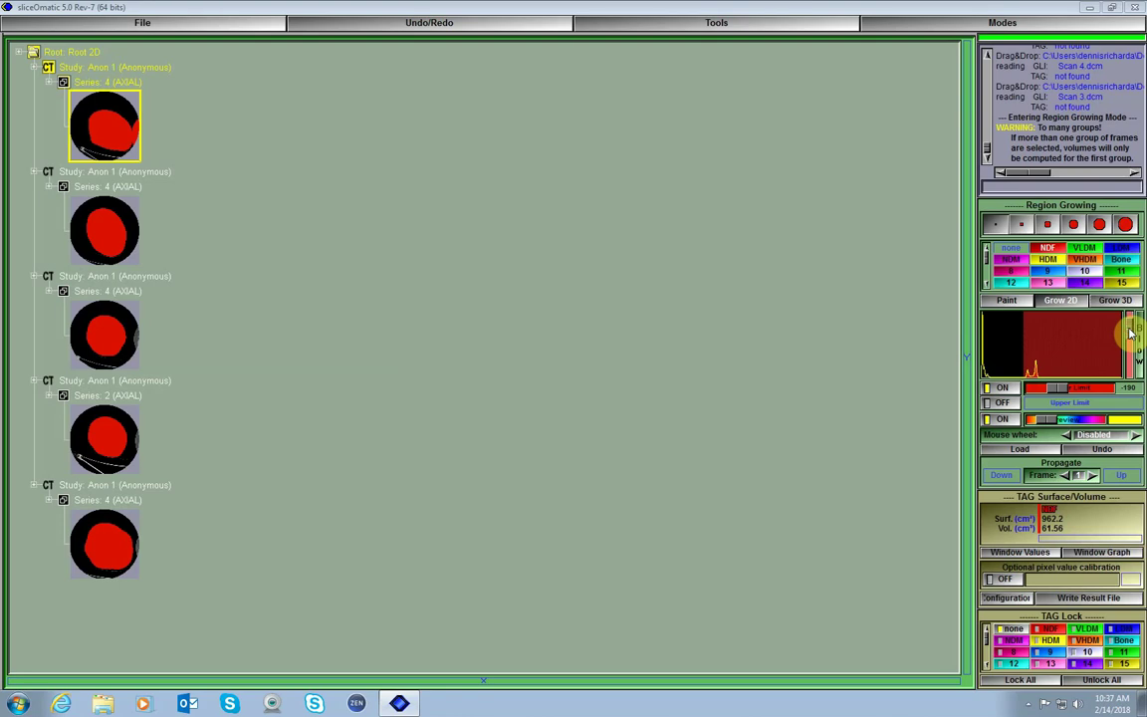
left_click_drag(1130, 334, 1127, 362)
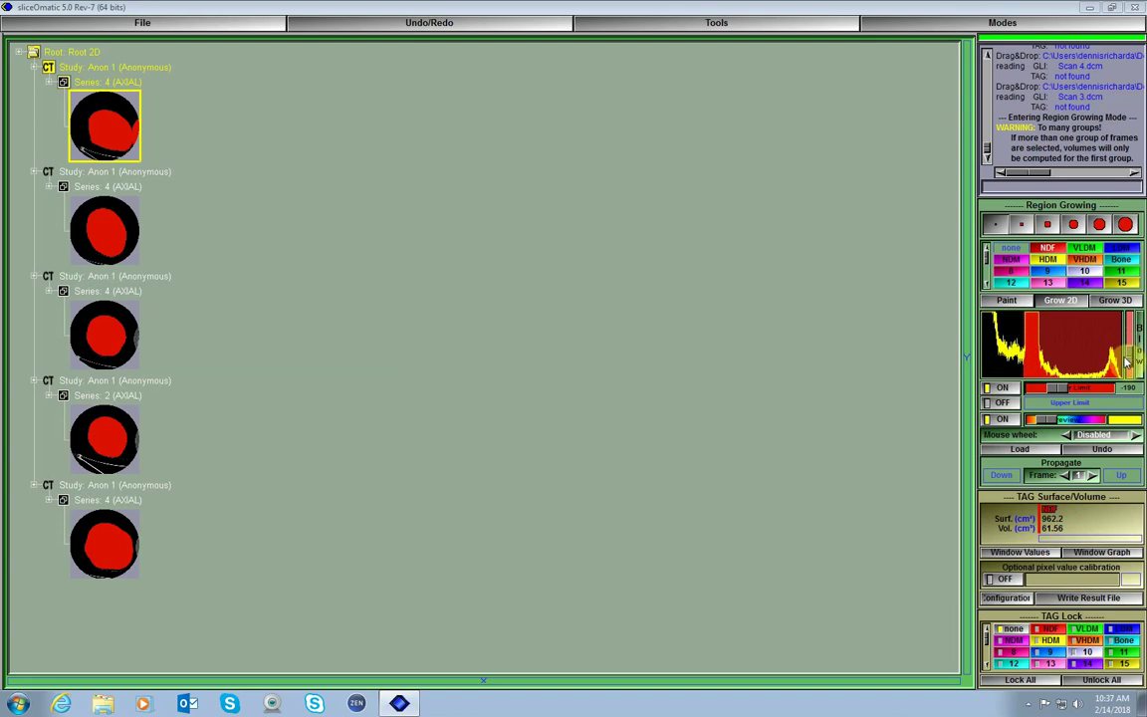
left_click_drag(1127, 362, 1128, 327)
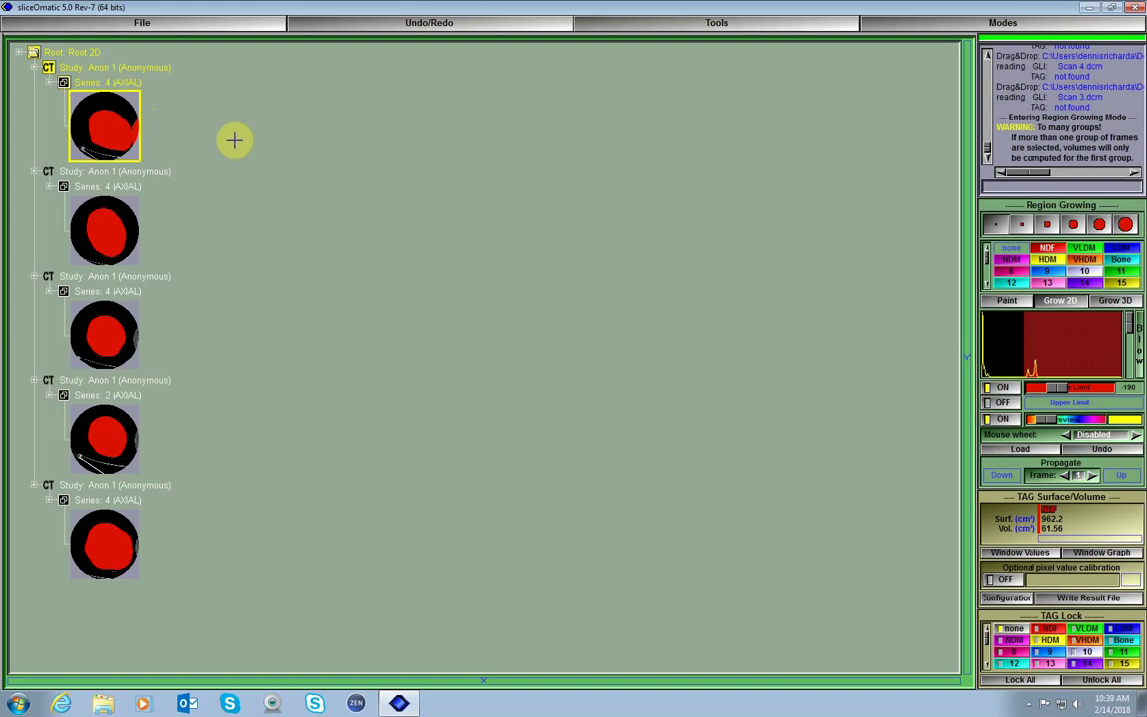
- Switch to Histogram Segmentation mode and examine the tissue preview on the enlarged first scan
left_click(901, 28)
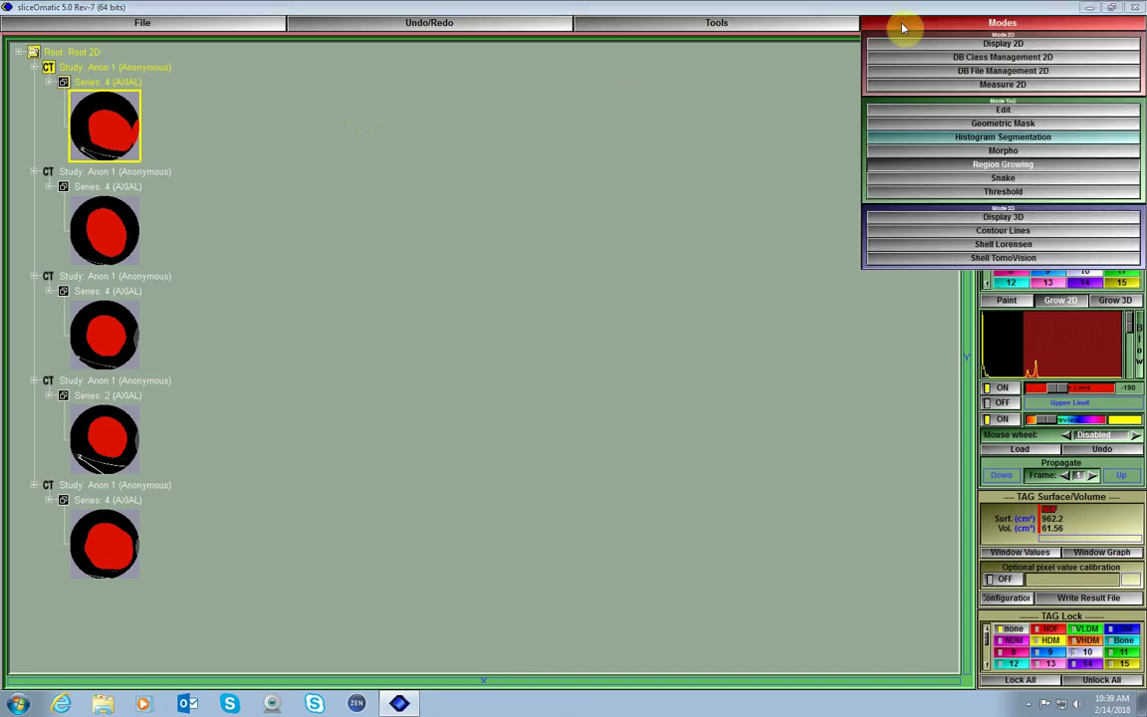
left_click(973, 142)
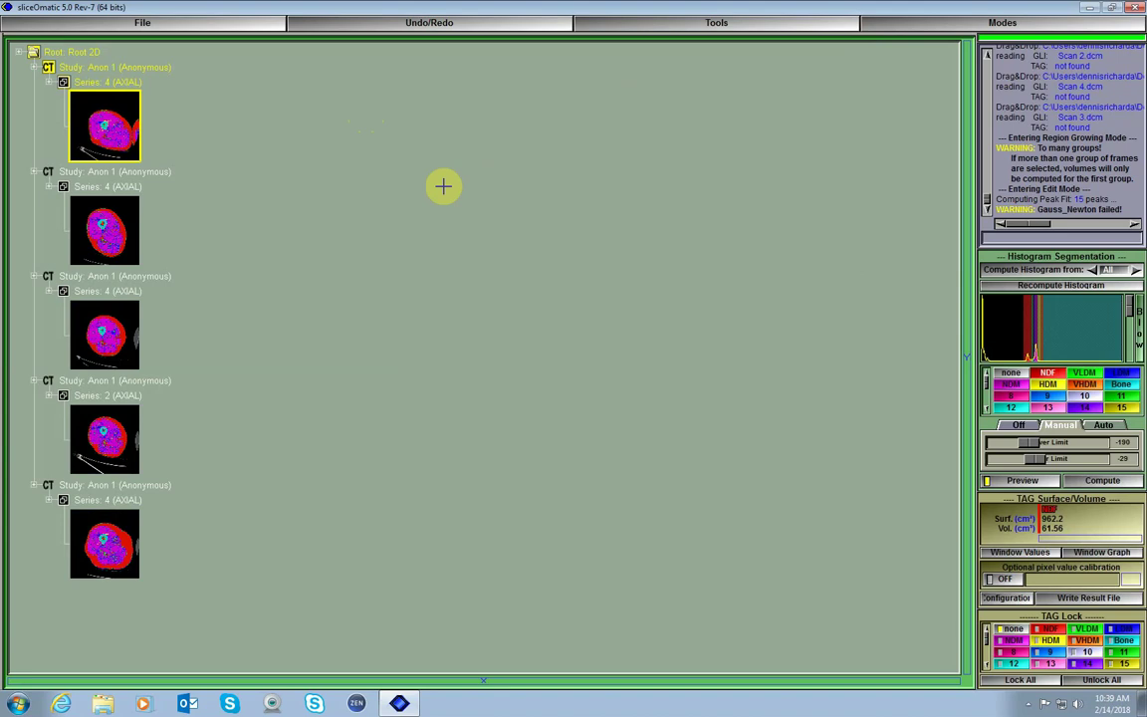
scroll(444, 186, "up", 5)
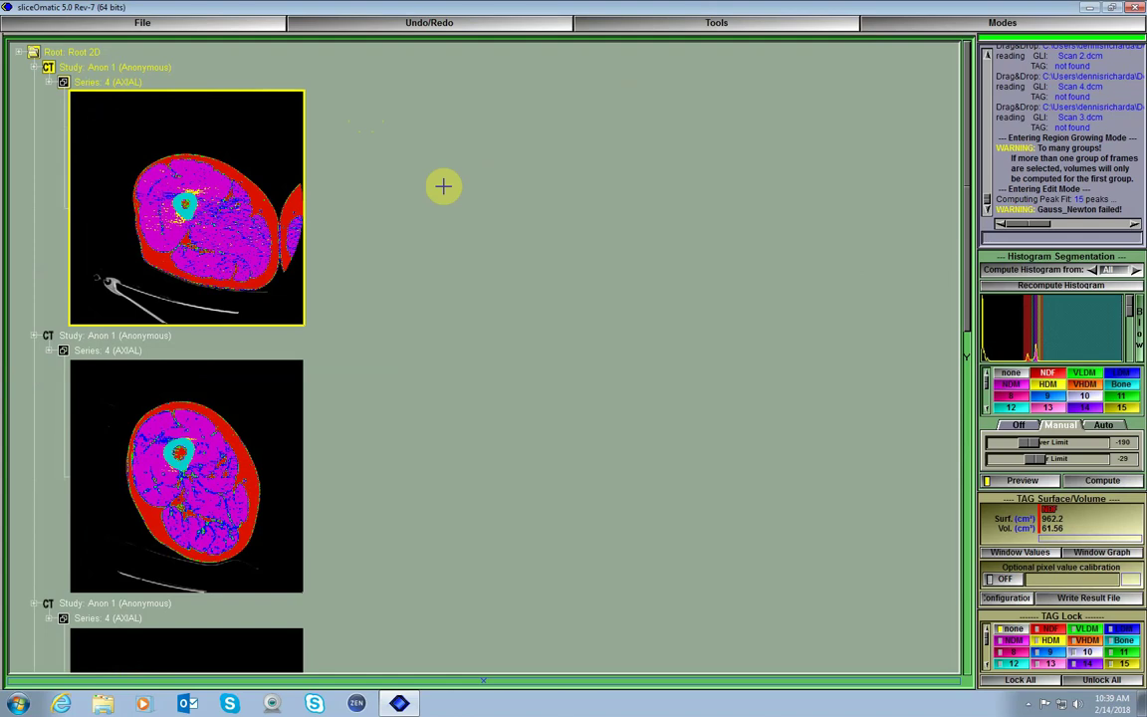
scroll(443, 186, "up", 1)
scroll(443, 186, "up", 1)
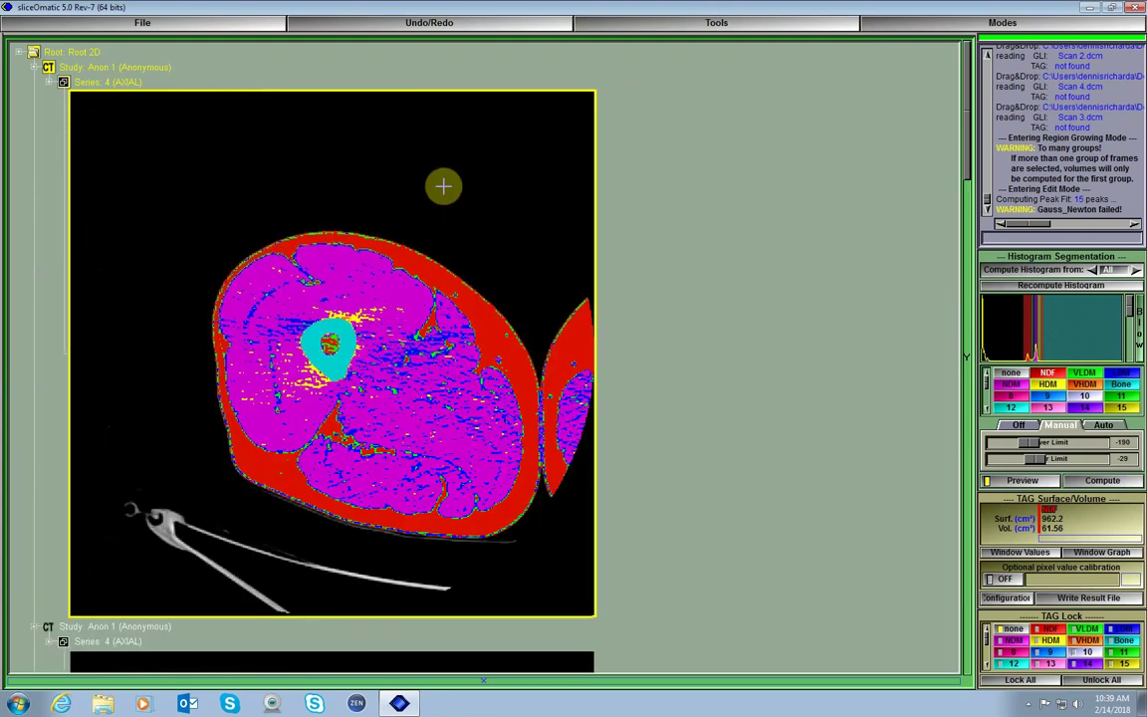
scroll(444, 186, "up", 1)
scroll(443, 186, "down", 1)
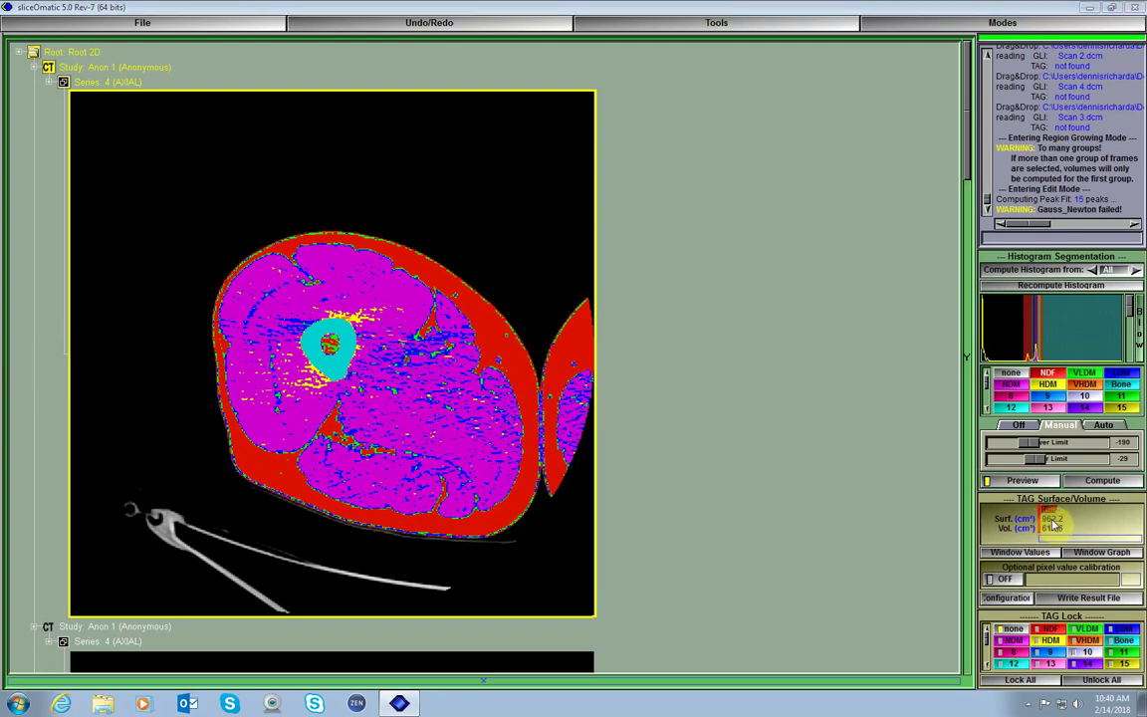
- Compute the manual histogram segmentation for all five scans and turn off the preview
left_click(1092, 483)
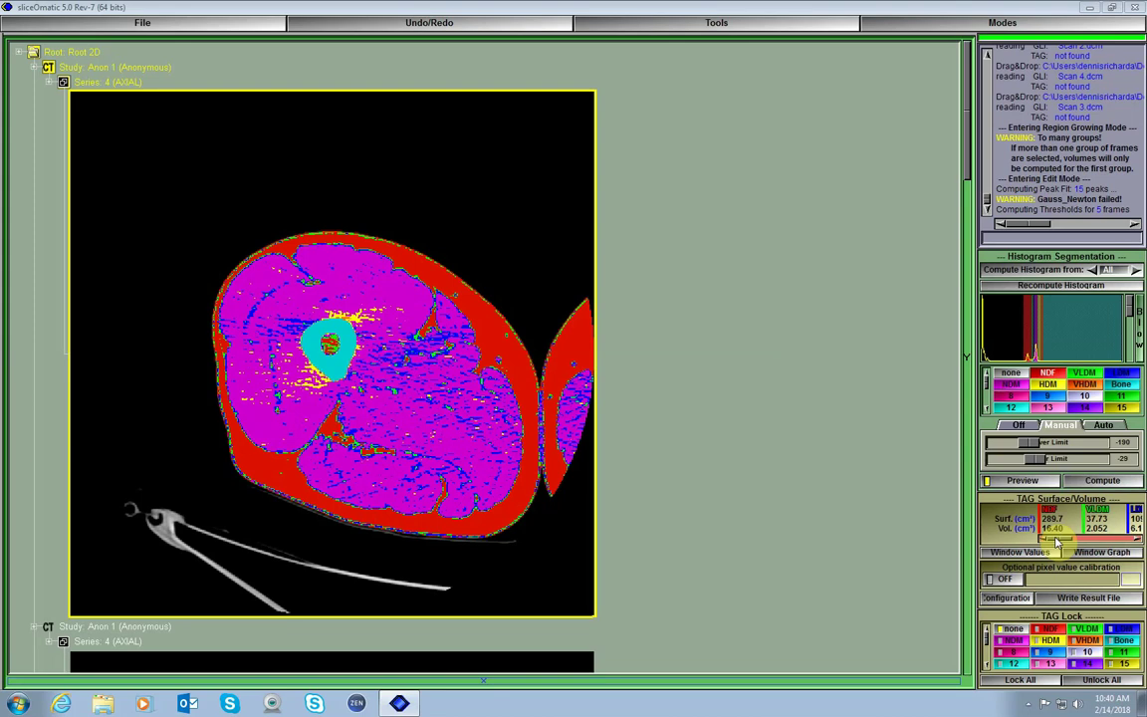
mouse_move(1057, 541)
left_mouse_down()
mouse_move(1132, 539)
mouse_move(1045, 545)
left_mouse_up()
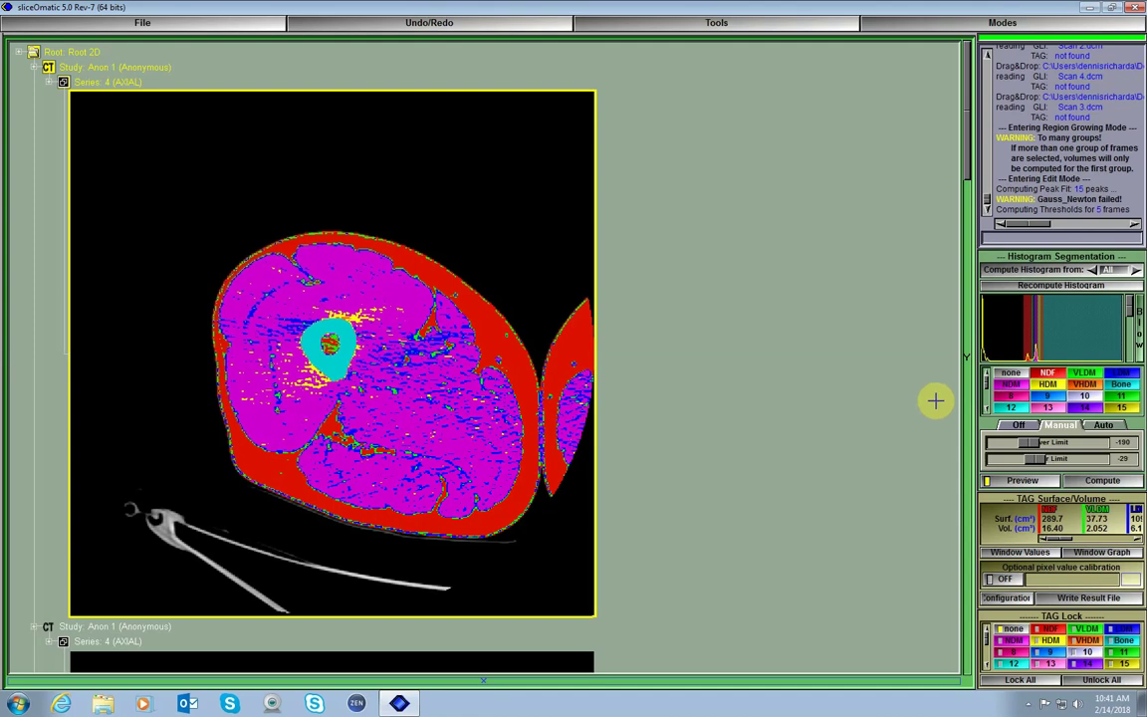
left_click(989, 482)
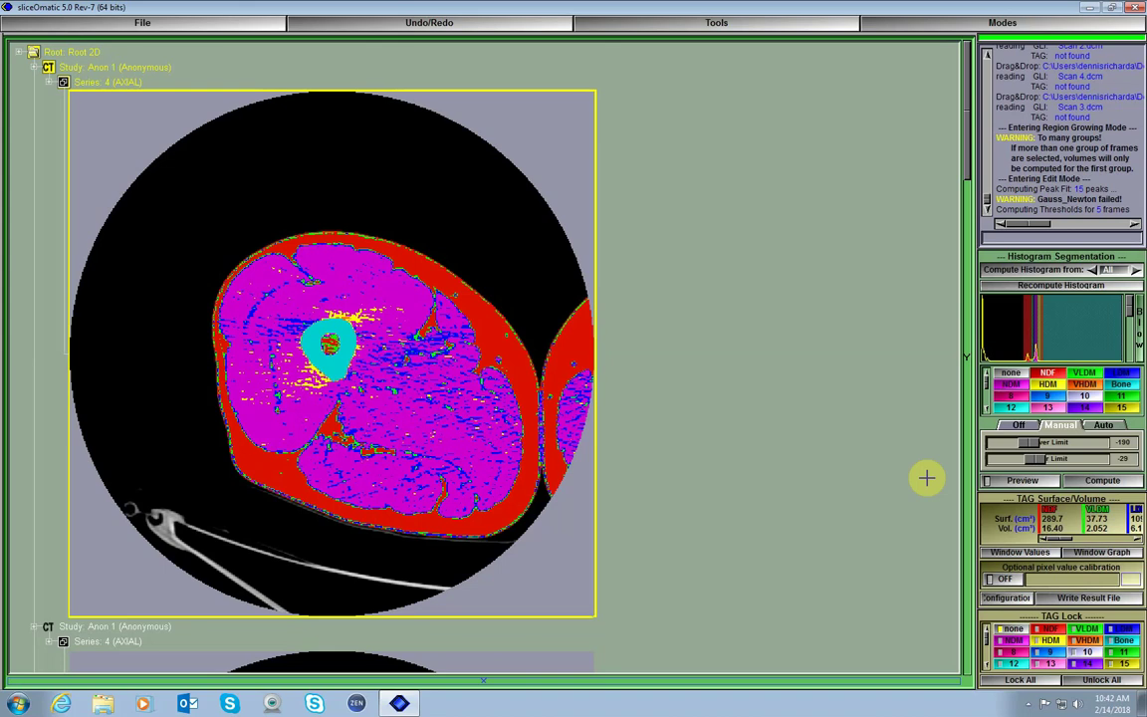
- In Edit mode, fill the marrow cavity of the first scan with the Bone tag using the largest brush
left_click(929, 25)
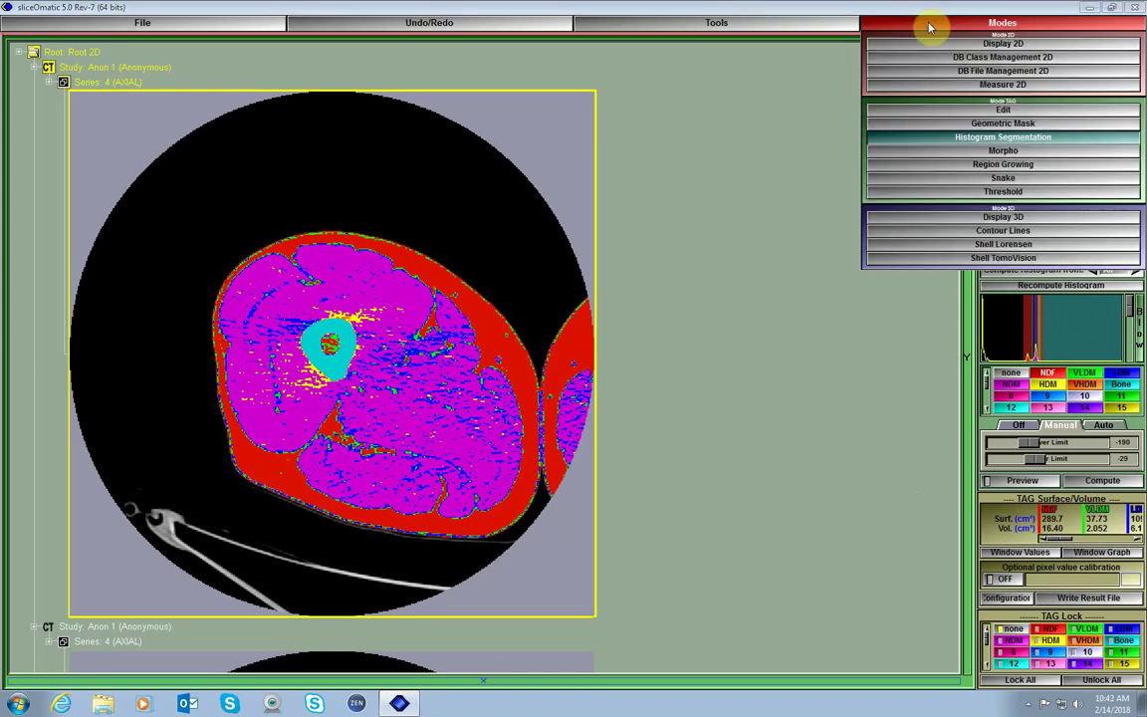
left_click(993, 110)
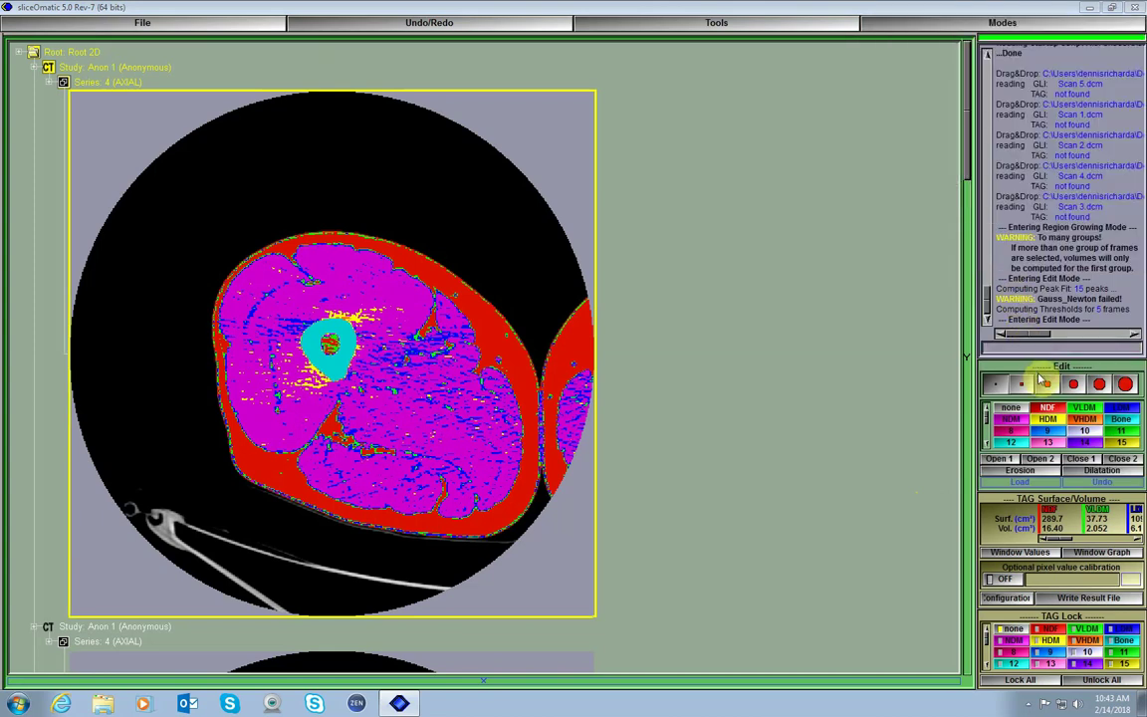
left_click(1122, 419)
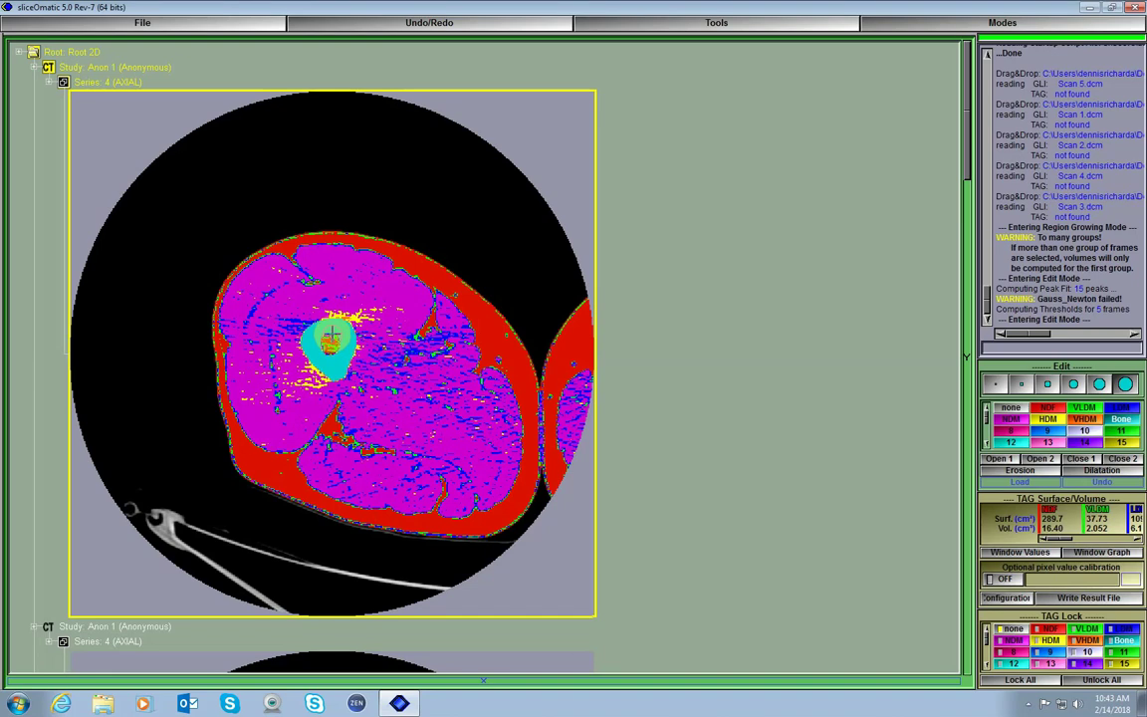
mouse_move(332, 339)
left_mouse_down()
mouse_move(325, 333)
mouse_move(335, 349)
left_mouse_up()
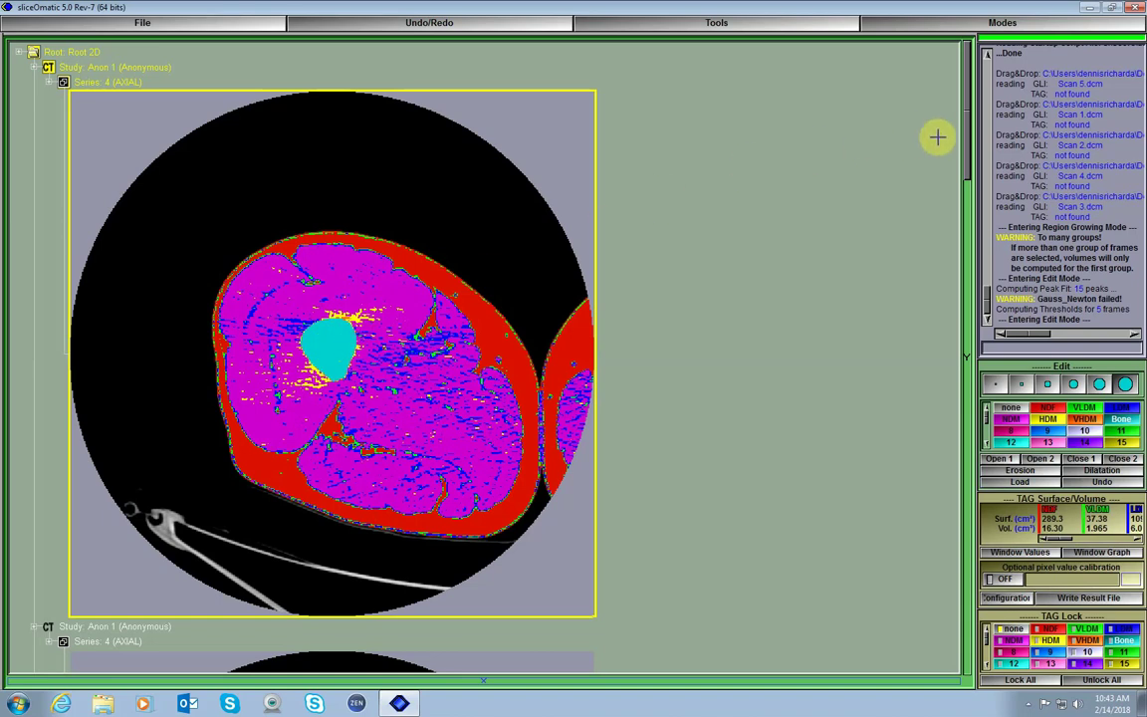
- Paint the marrow cavity of the second scan with the Bone tag
left_click_drag(964, 140, 956, 249)
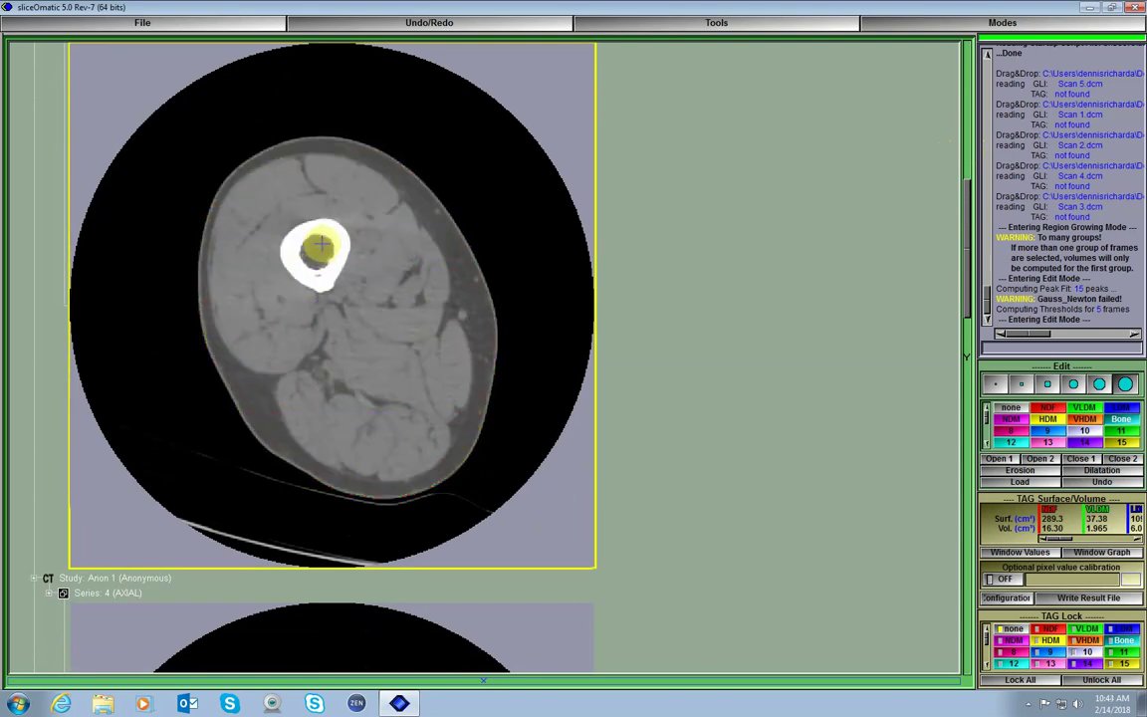
left_click(319, 243)
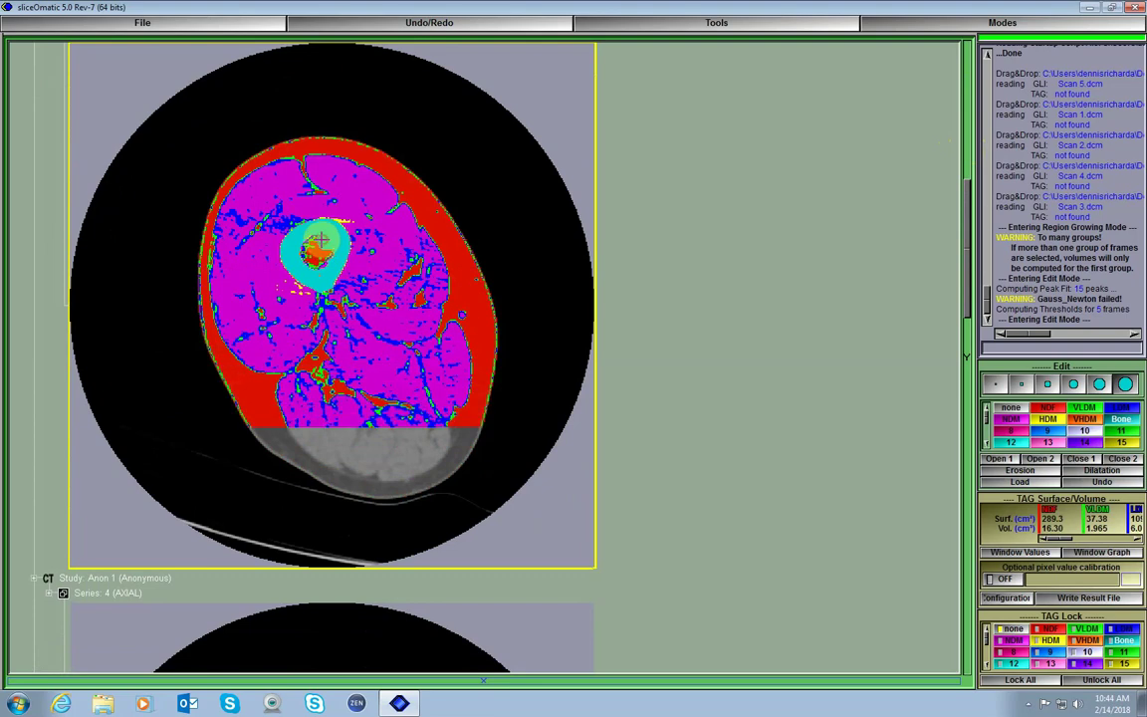
left_click_drag(304, 257, 315, 258)
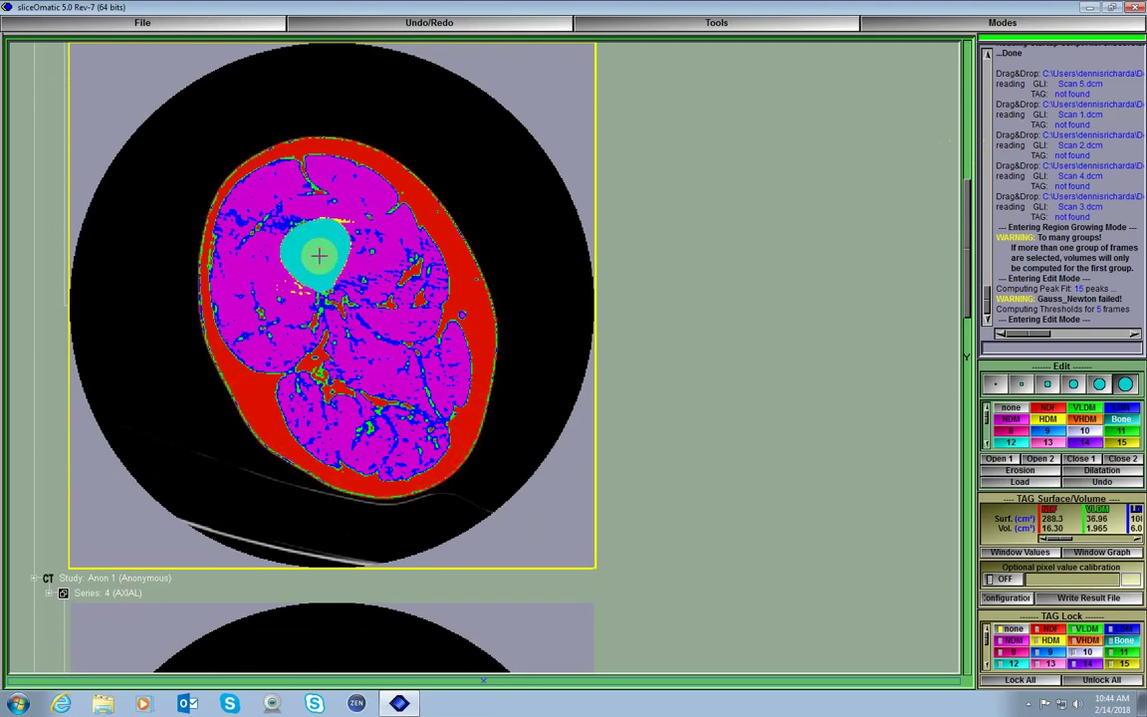
- Fill the marrow cavities of the third, fourth and fifth scans with the Bone tag
scroll(320, 256, "down", 2)
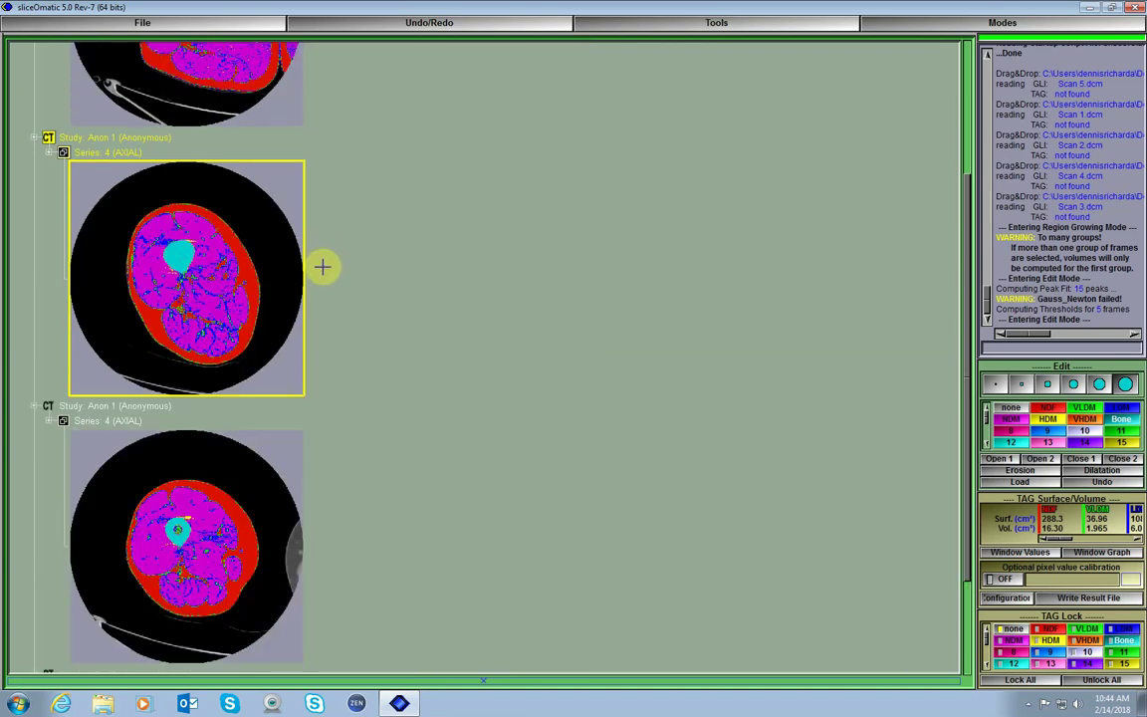
scroll(321, 264, "down", 2)
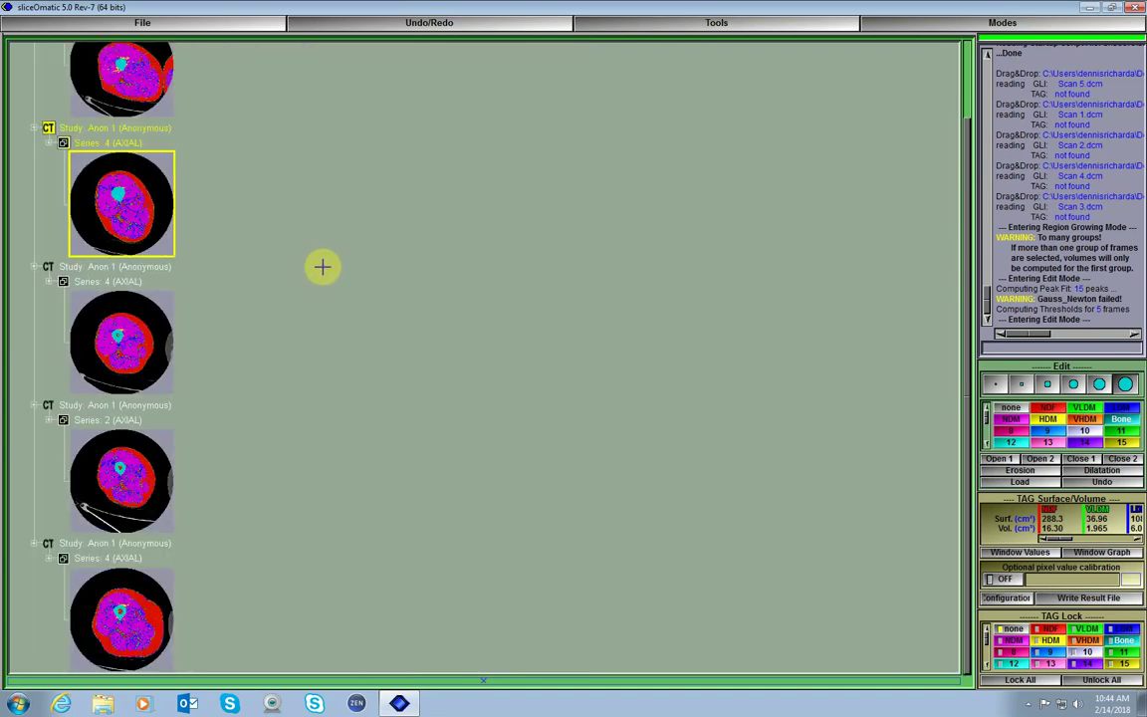
scroll(321, 266, "up", 1)
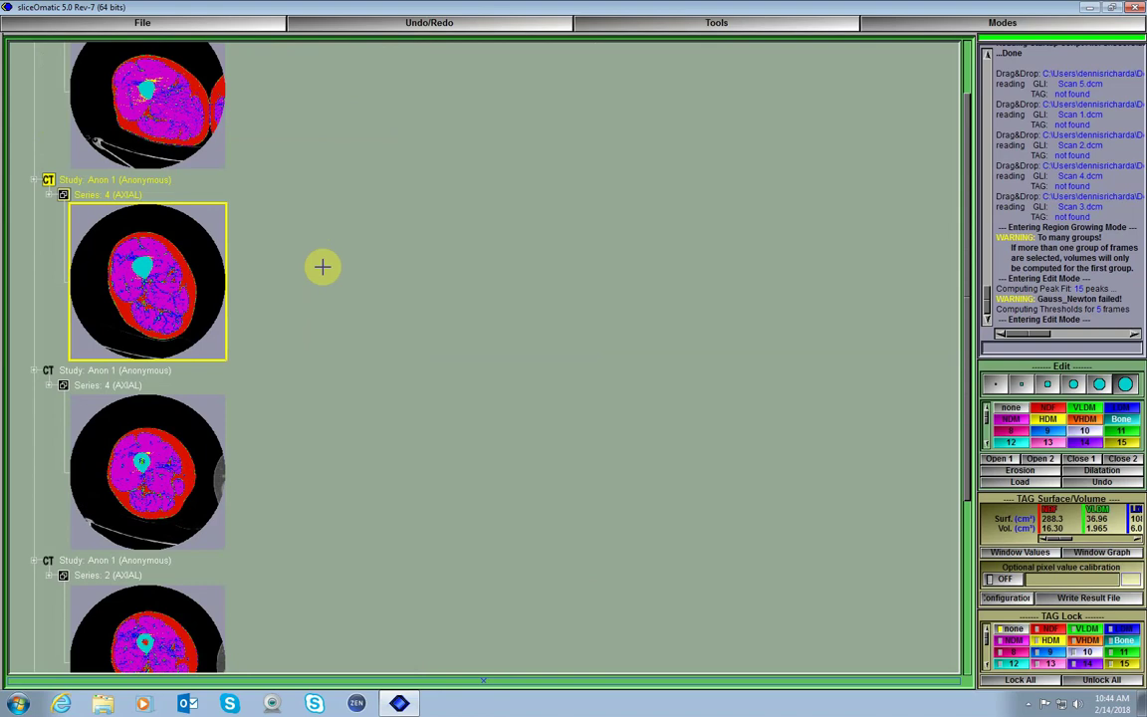
scroll(322, 266, "up", 1)
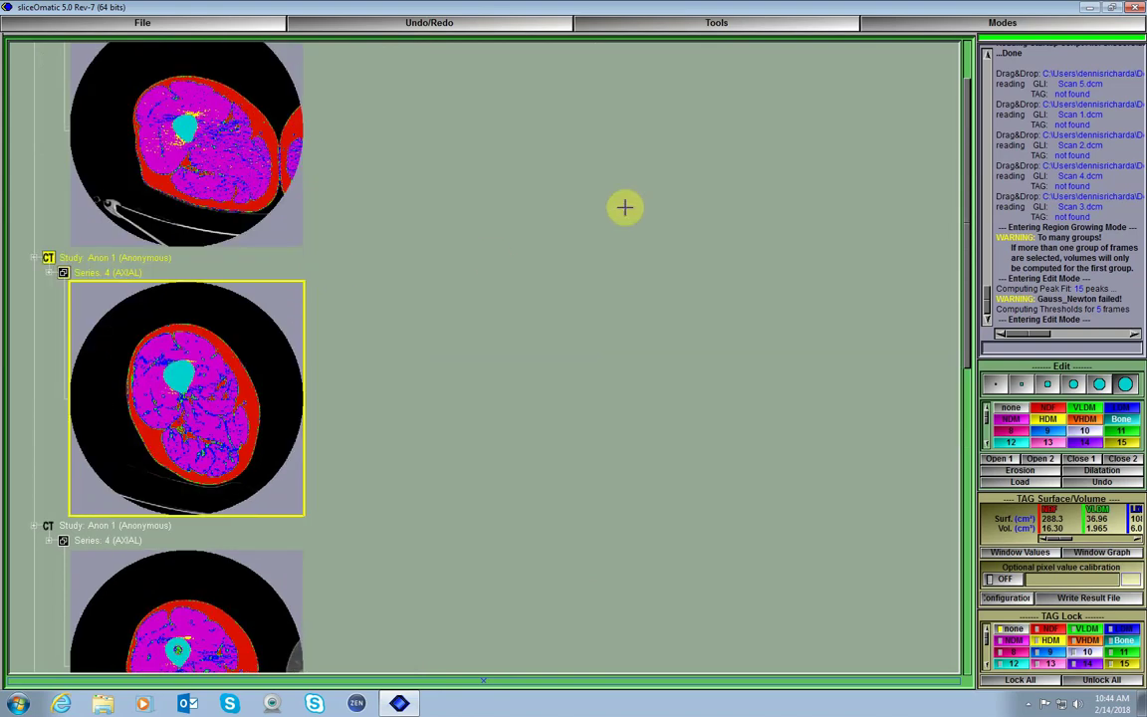
scroll(959, 140, "up", 1)
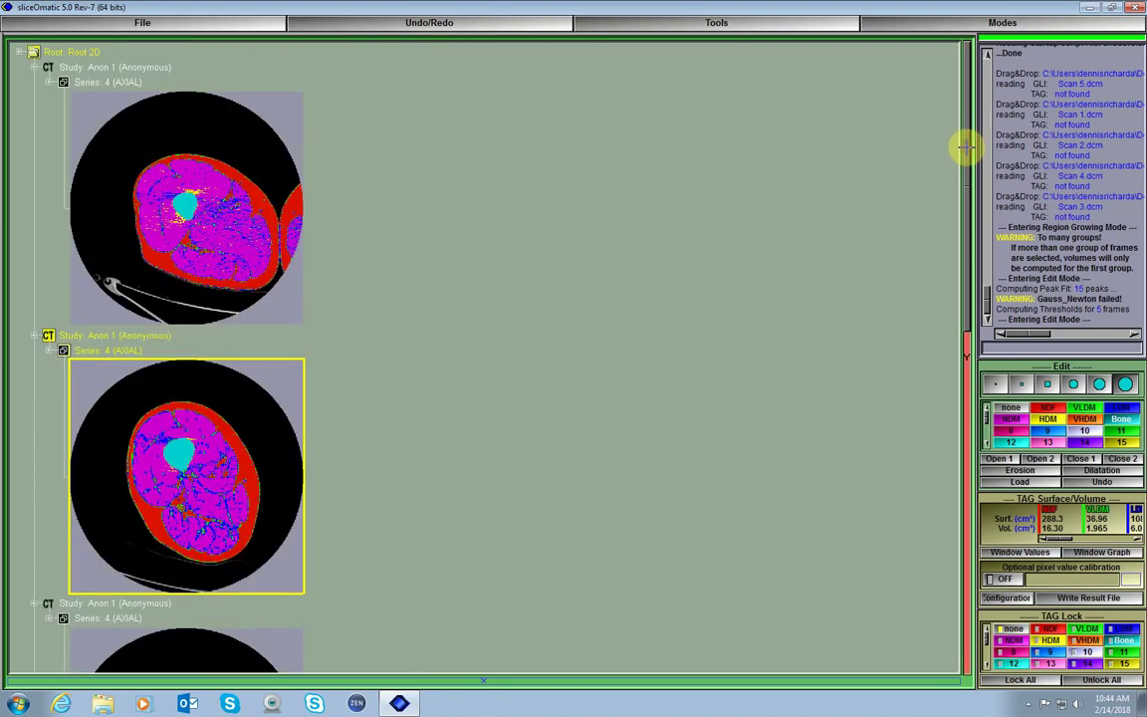
left_click_drag(959, 192, 974, 490)
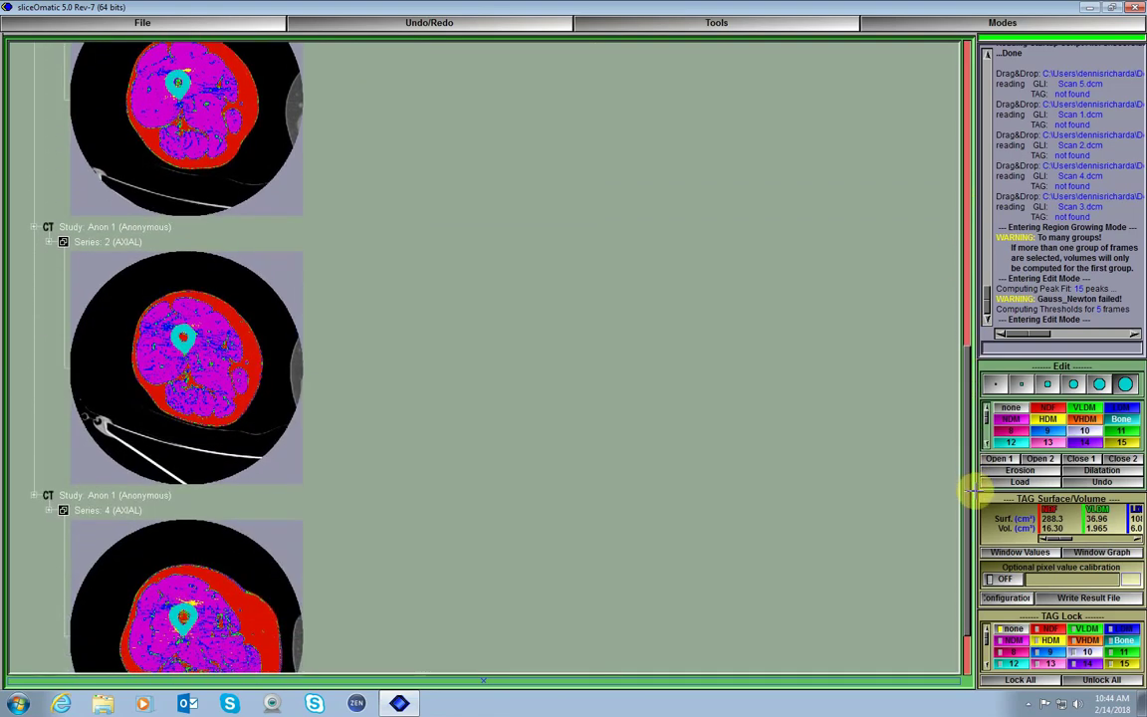
left_click(179, 82)
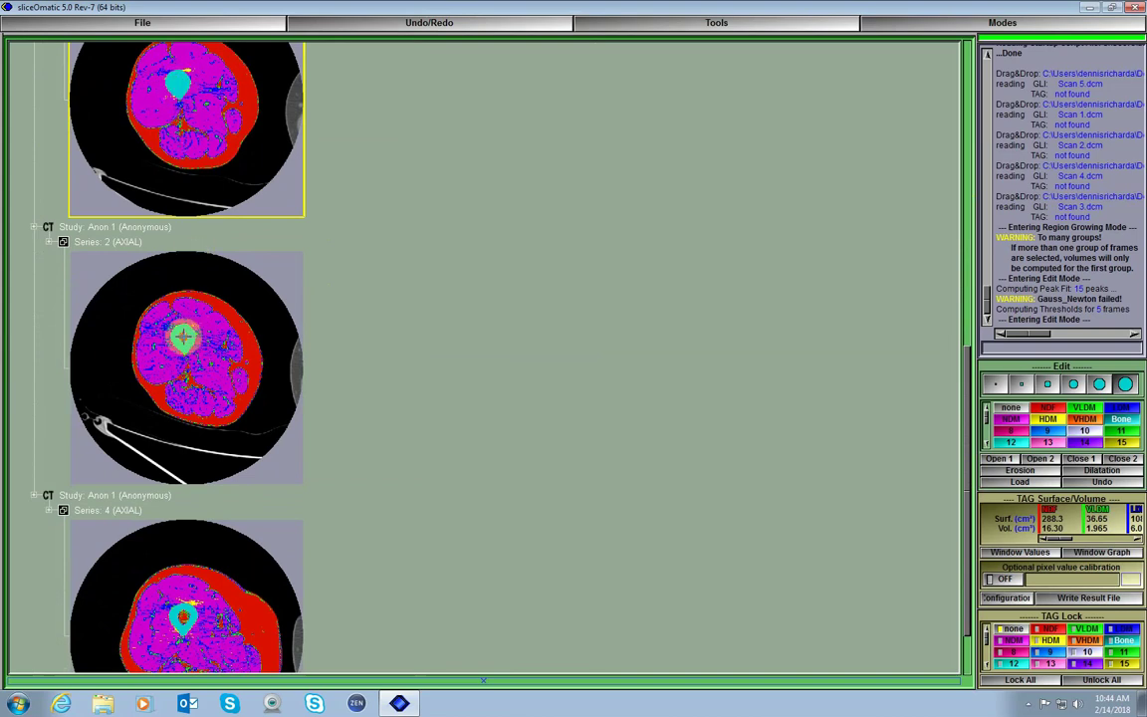
left_click(183, 339)
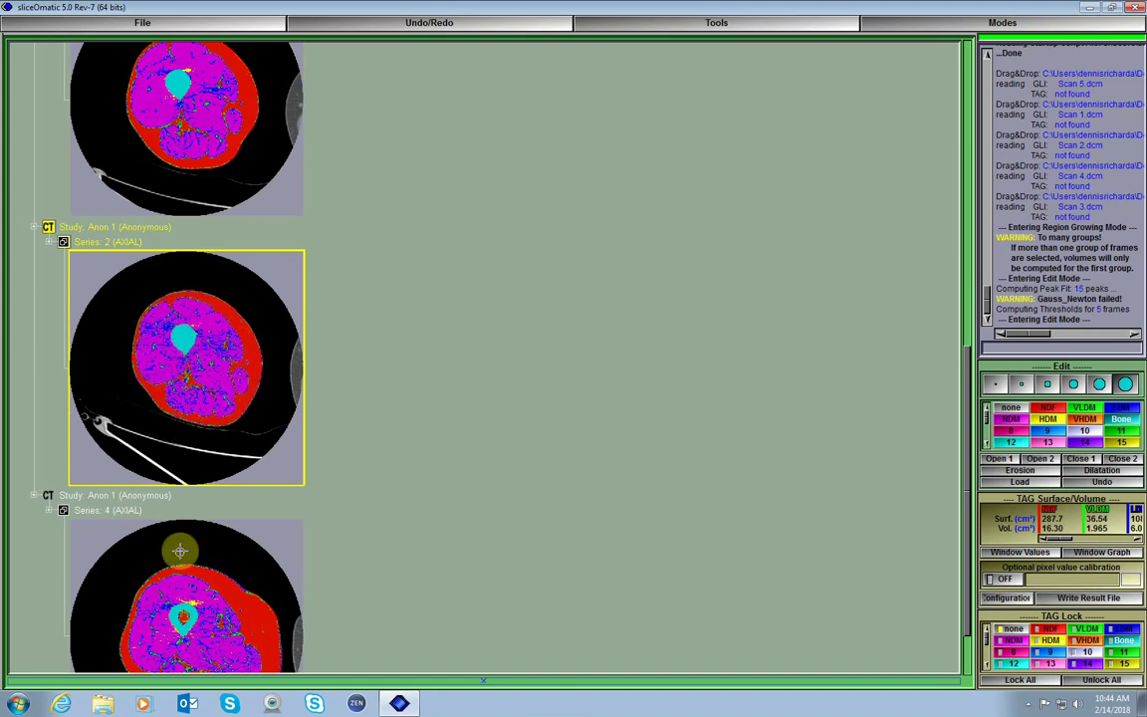
left_click(184, 618)
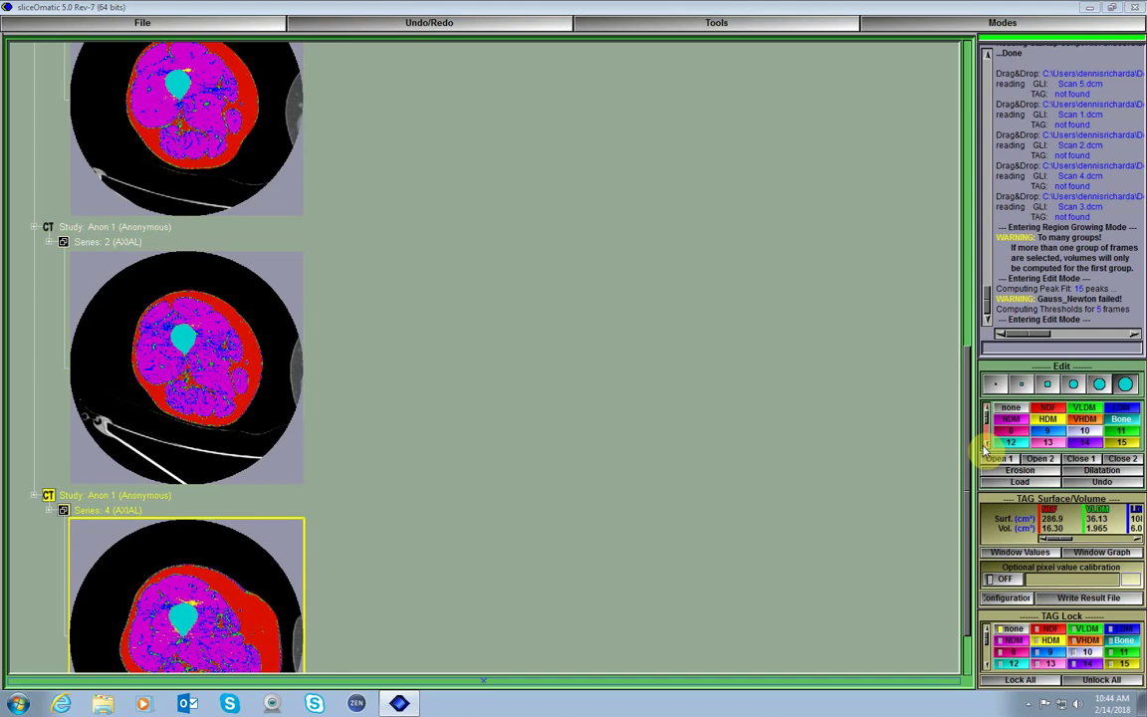
- Paint the skin border around the first scan's thigh with the NDF tag using the largest brush
left_click_drag(969, 453, 950, 170)
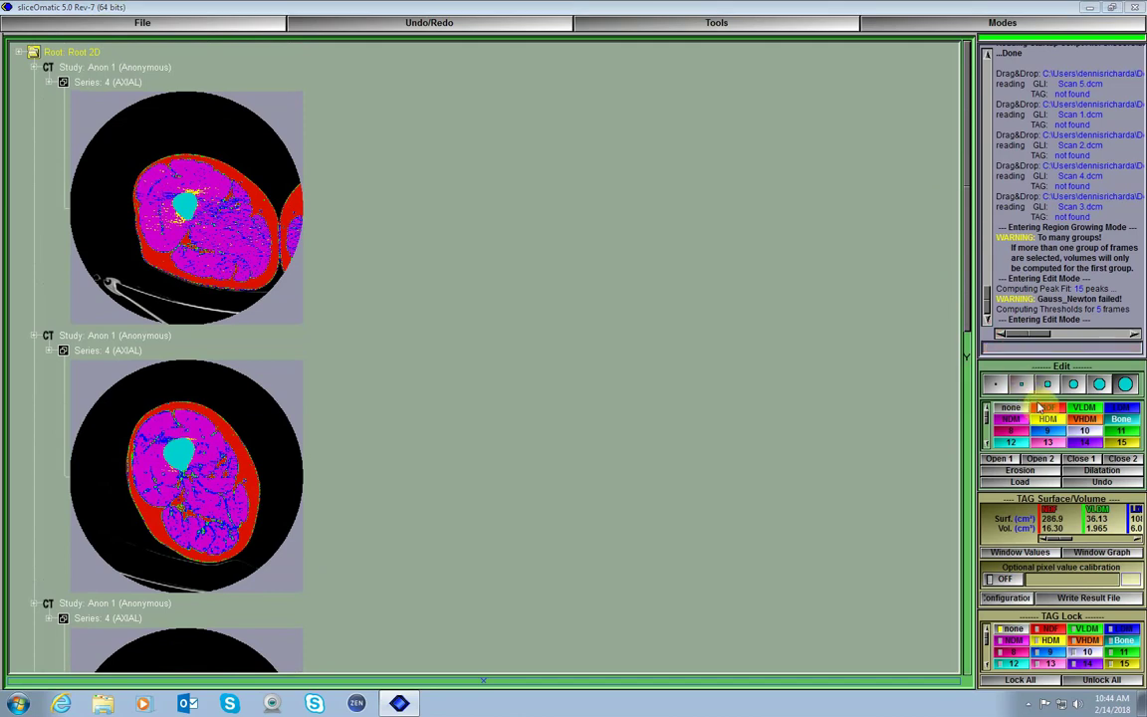
left_click(1041, 411)
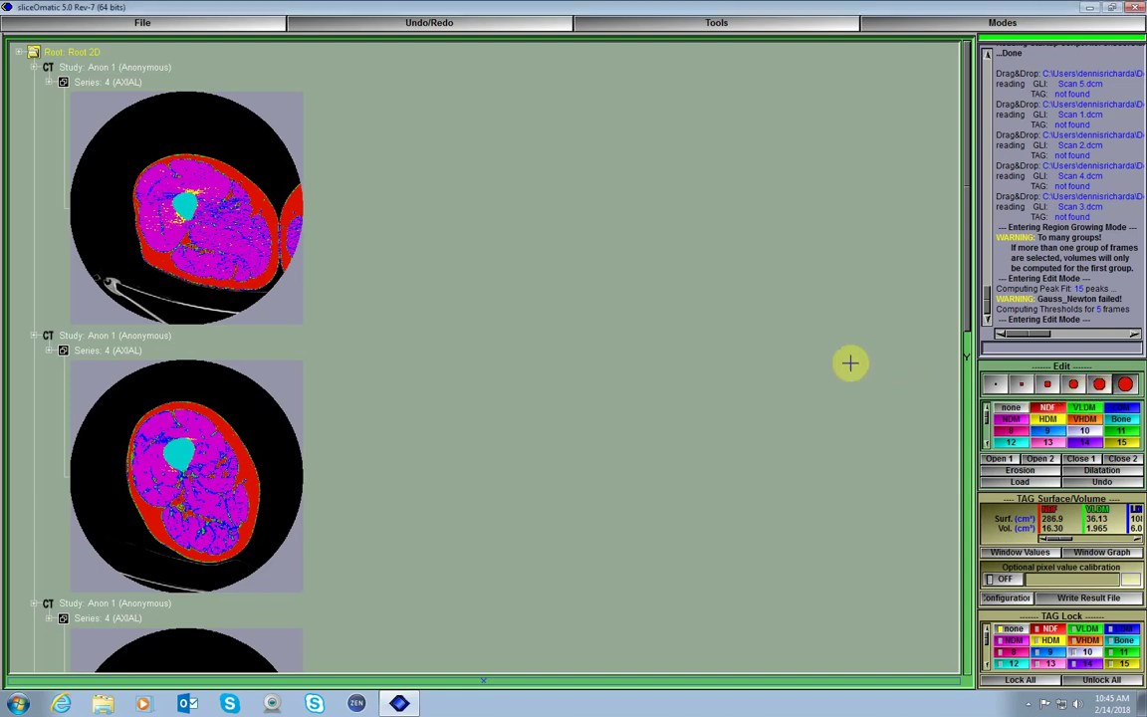
key("plus")
key("plus")
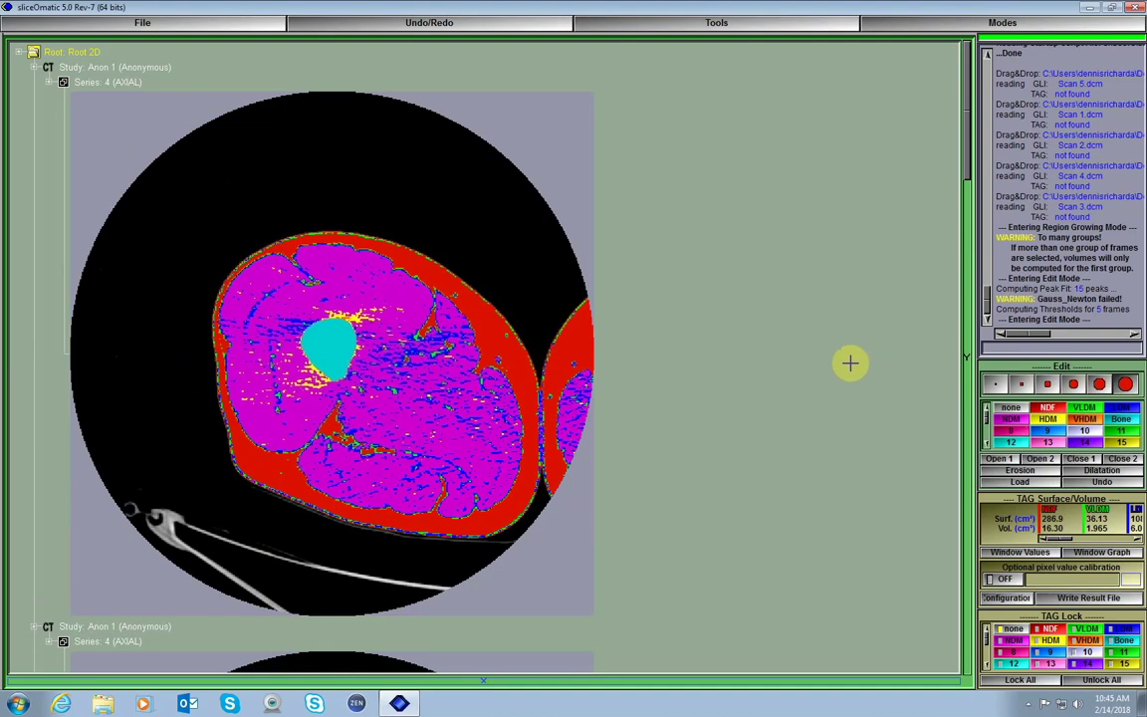
left_click(514, 340)
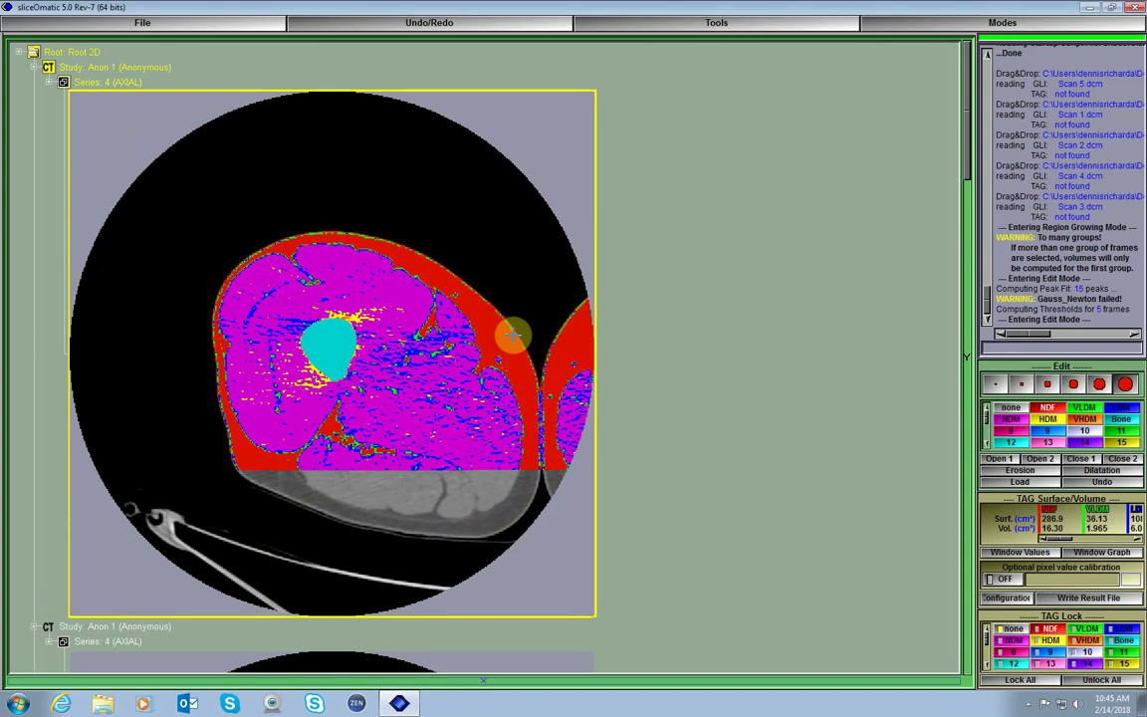
mouse_move(512, 331)
left_mouse_down()
mouse_move(437, 255)
mouse_move(320, 225)
mouse_move(225, 261)
mouse_move(204, 318)
mouse_move(225, 440)
mouse_move(246, 468)
mouse_move(279, 473)
mouse_move(261, 487)
mouse_move(417, 535)
mouse_move(487, 534)
mouse_move(519, 513)
mouse_move(527, 489)
left_mouse_up()
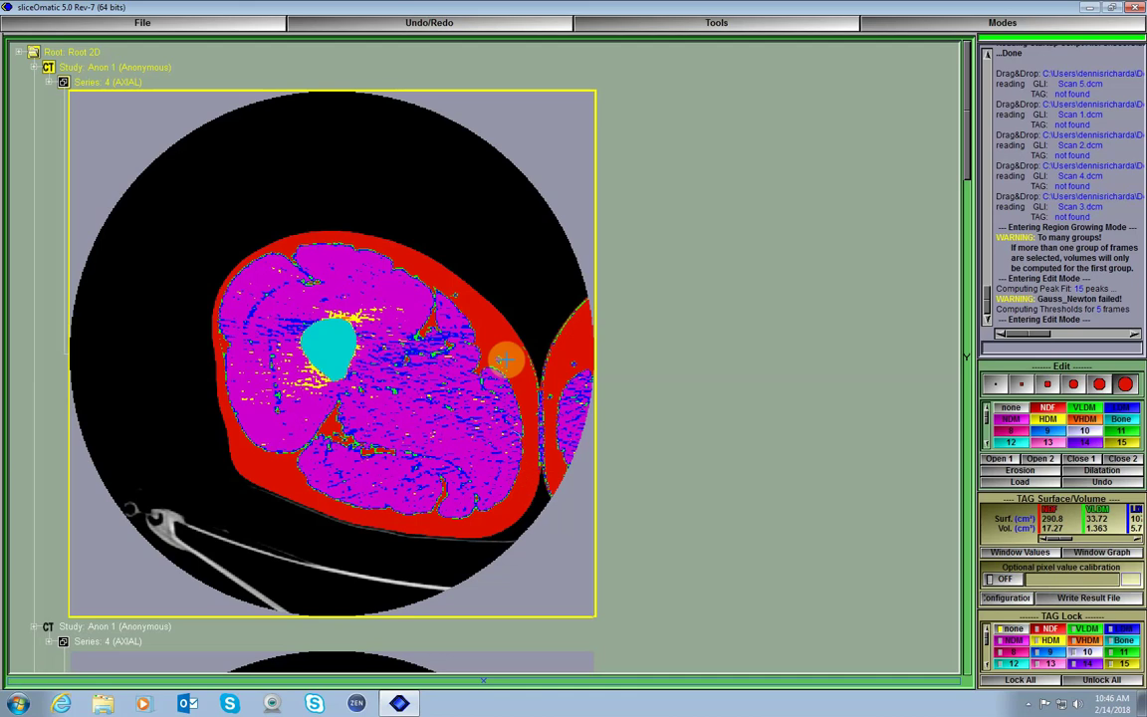
mouse_move(497, 317)
left_mouse_down()
mouse_move(522, 344)
mouse_move(523, 369)
mouse_move(505, 346)
left_mouse_up()
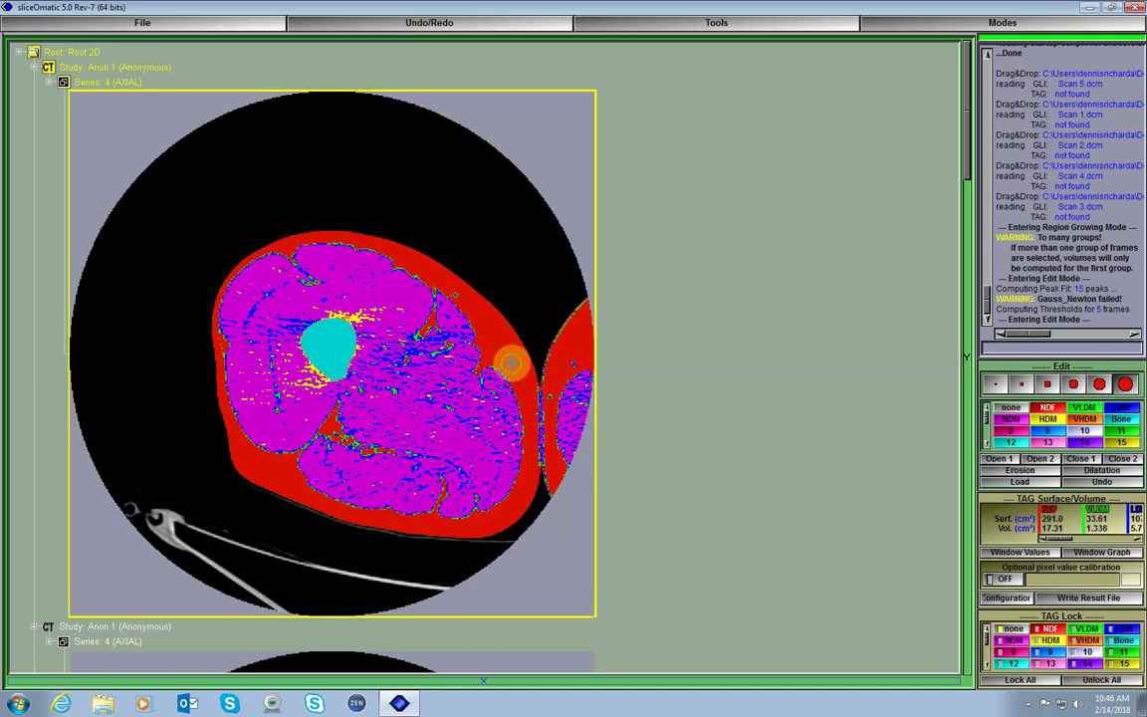
mouse_move(507, 360)
left_mouse_down()
mouse_move(505, 336)
mouse_move(463, 289)
left_mouse_up()
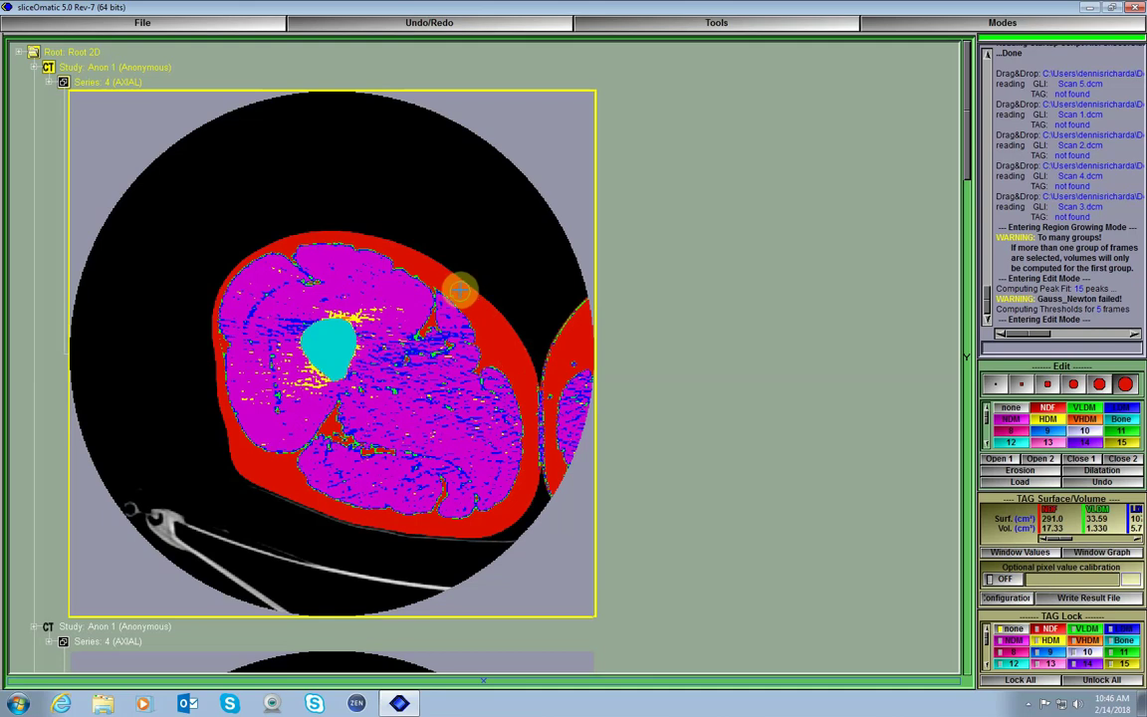
left_click_drag(460, 290, 481, 289)
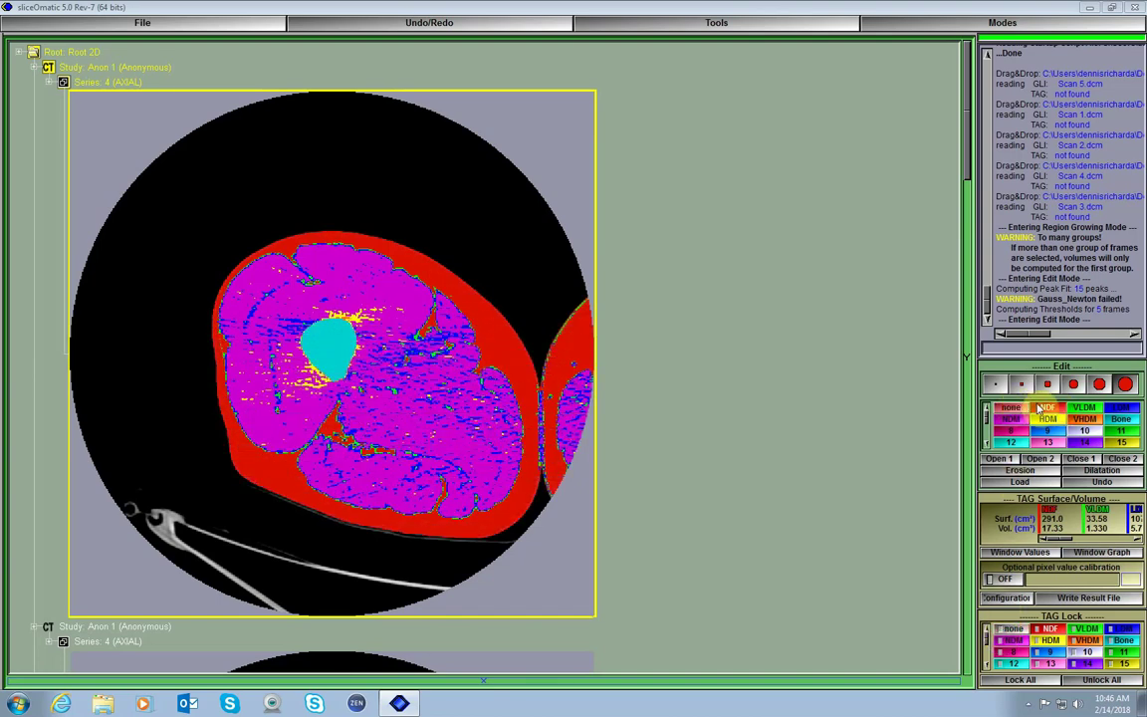
- Erase the neighbouring thigh's tags from the first scan with the none tag, using the largest brush and a smaller one near the contact edge
left_click(1010, 409)
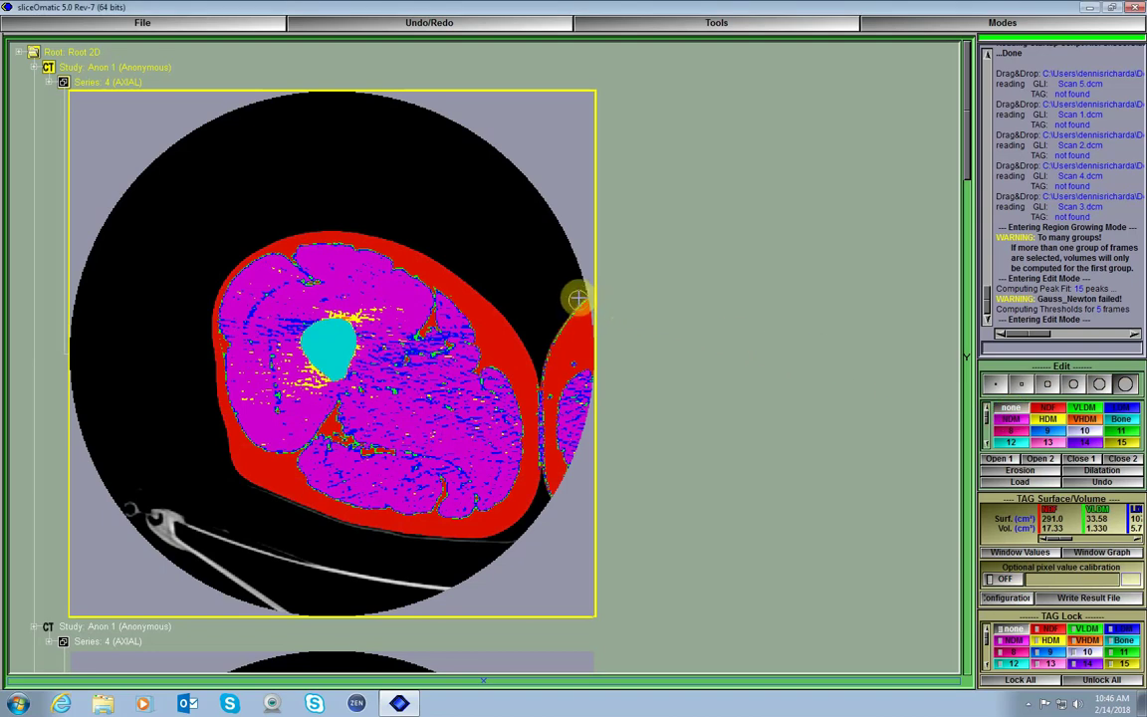
mouse_move(579, 293)
left_mouse_down()
mouse_move(584, 409)
mouse_move(560, 493)
mouse_move(571, 323)
mouse_move(550, 348)
mouse_move(562, 355)
mouse_move(564, 440)
mouse_move(554, 490)
left_mouse_up()
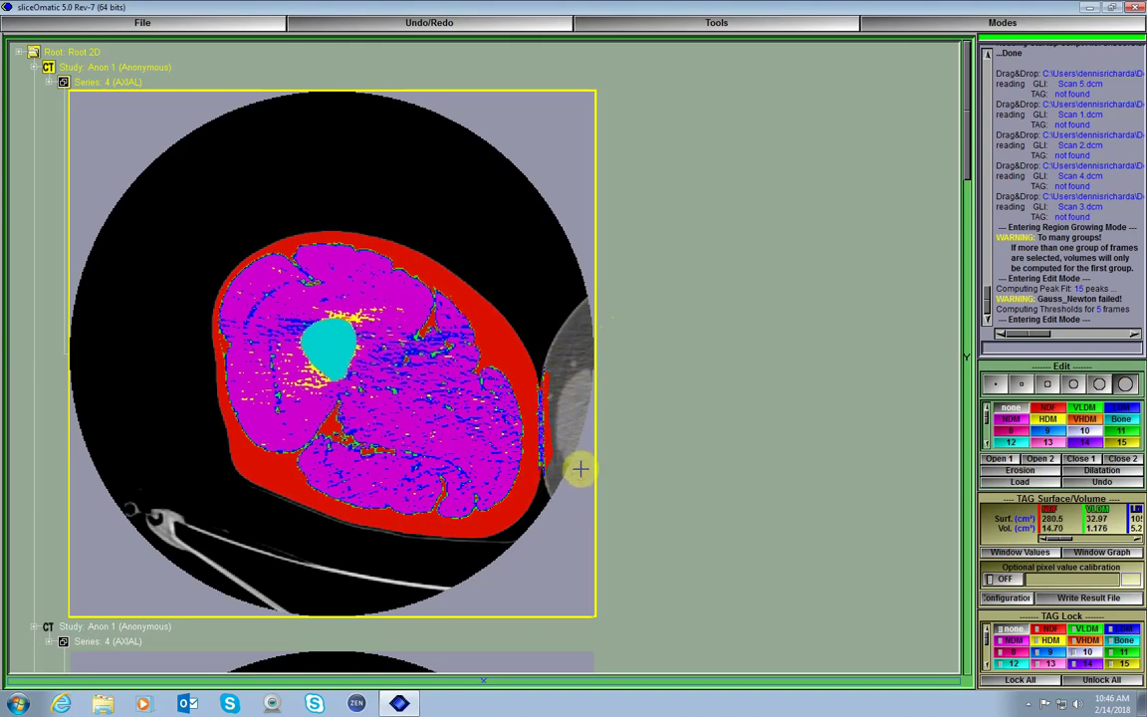
scroll(581, 469, "up", 1)
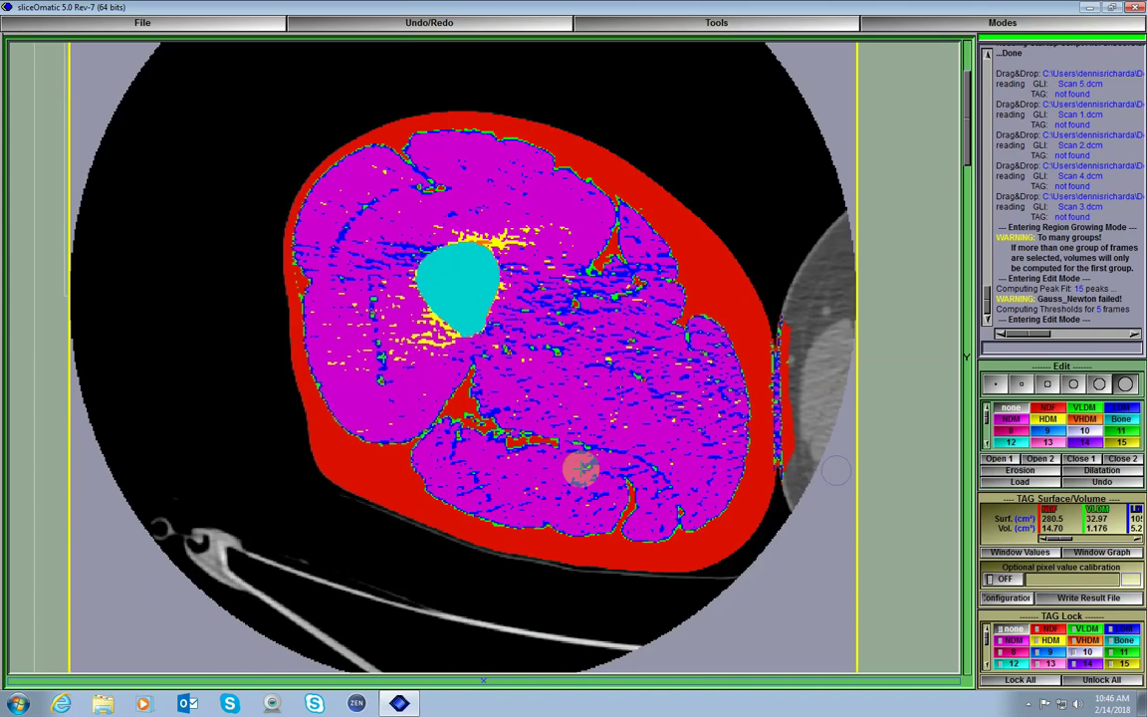
scroll(580, 469, "up", 1)
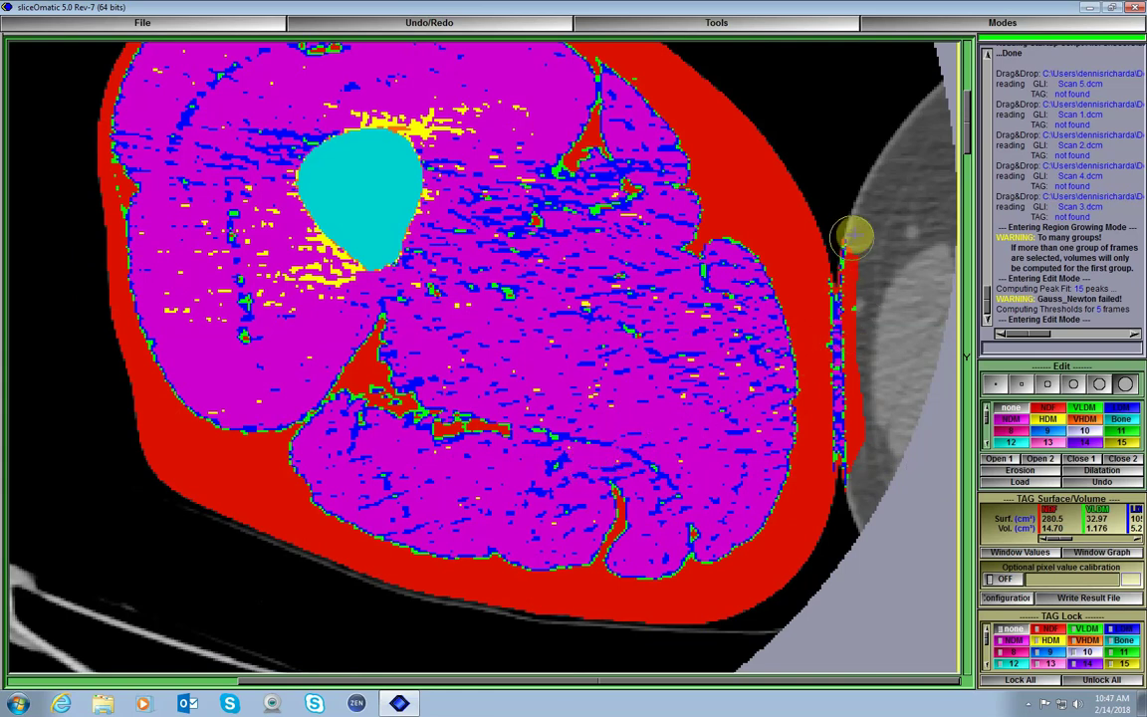
left_click(1074, 384)
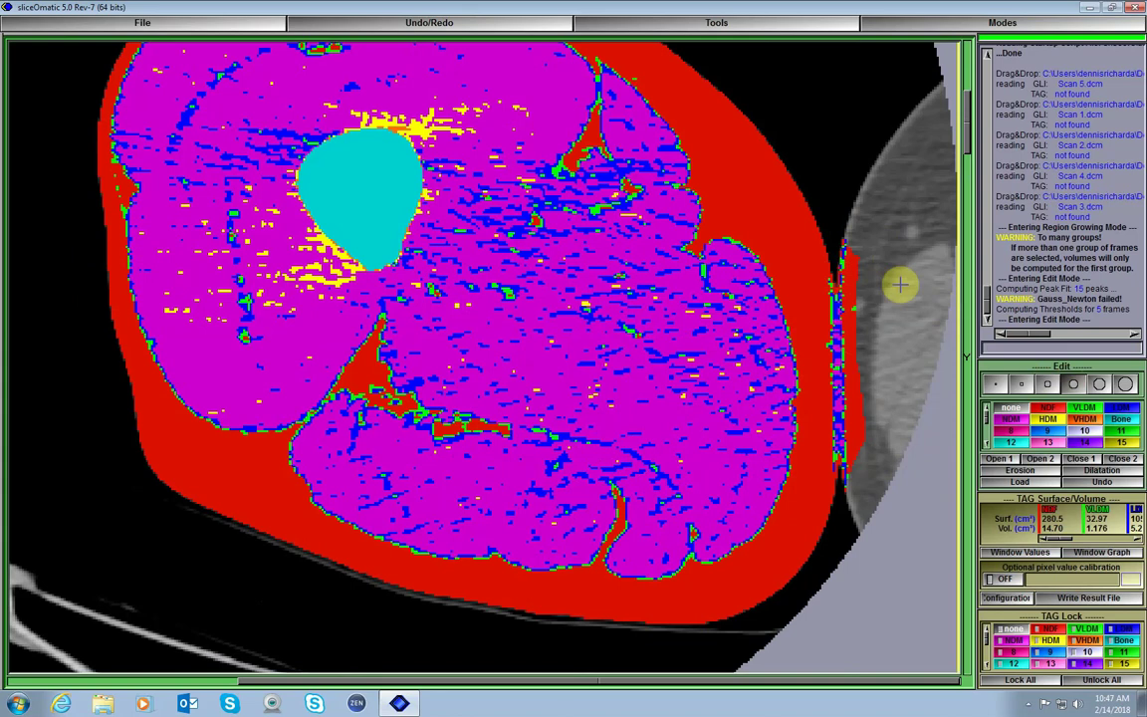
mouse_move(845, 233)
left_mouse_down()
mouse_move(858, 471)
mouse_move(855, 299)
left_mouse_up()
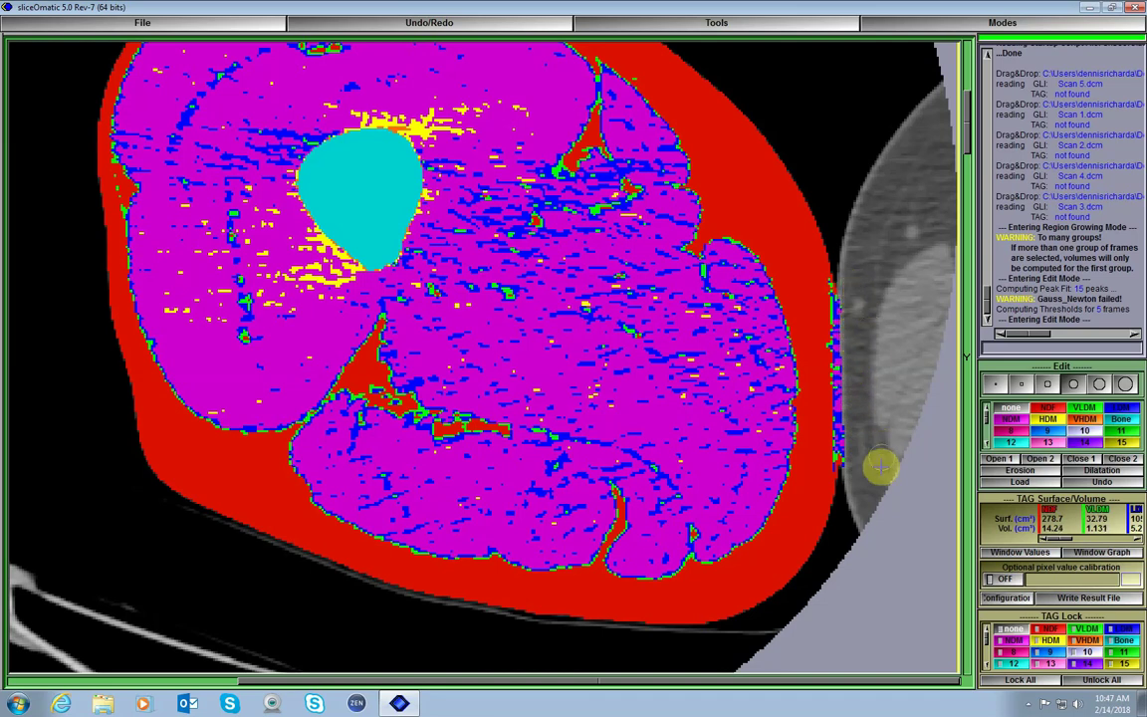
mouse_move(853, 465)
left_mouse_down()
mouse_move(863, 463)
mouse_move(857, 299)
left_mouse_up()
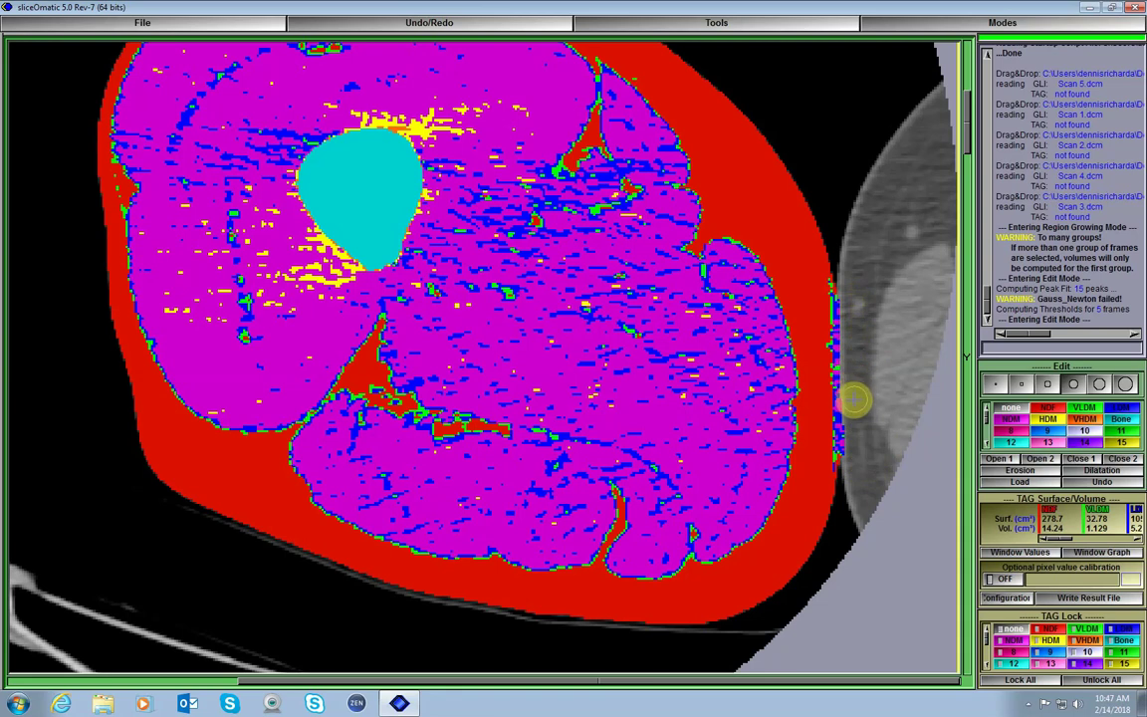
left_click_drag(855, 424, 859, 465)
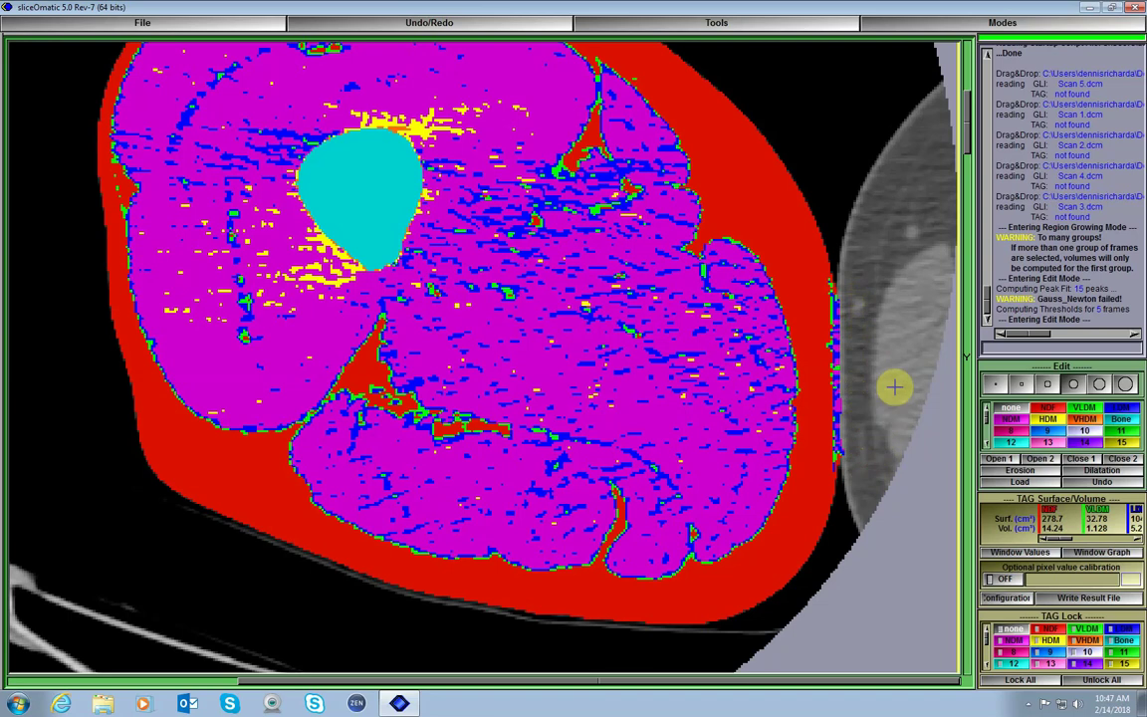
- Paint the remaining skin strip where the first scan's two thighs touch with the NDF tag
scroll(894, 387, "down", 2)
scroll(894, 387, "down", 2)
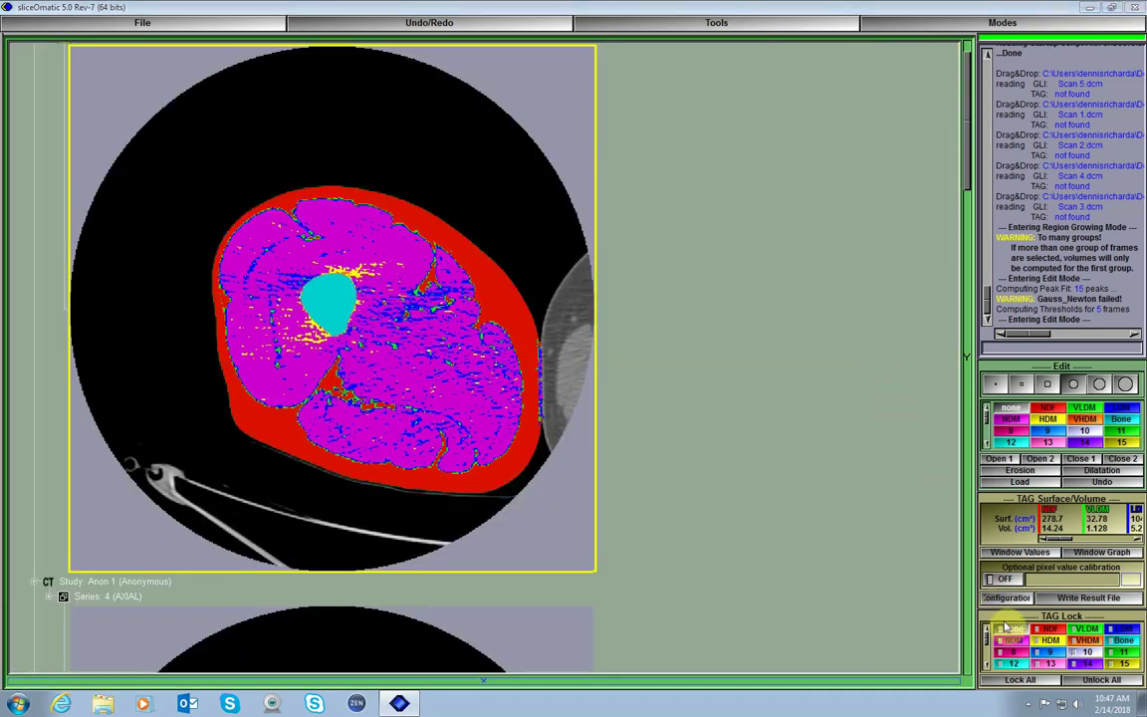
left_click(1051, 409)
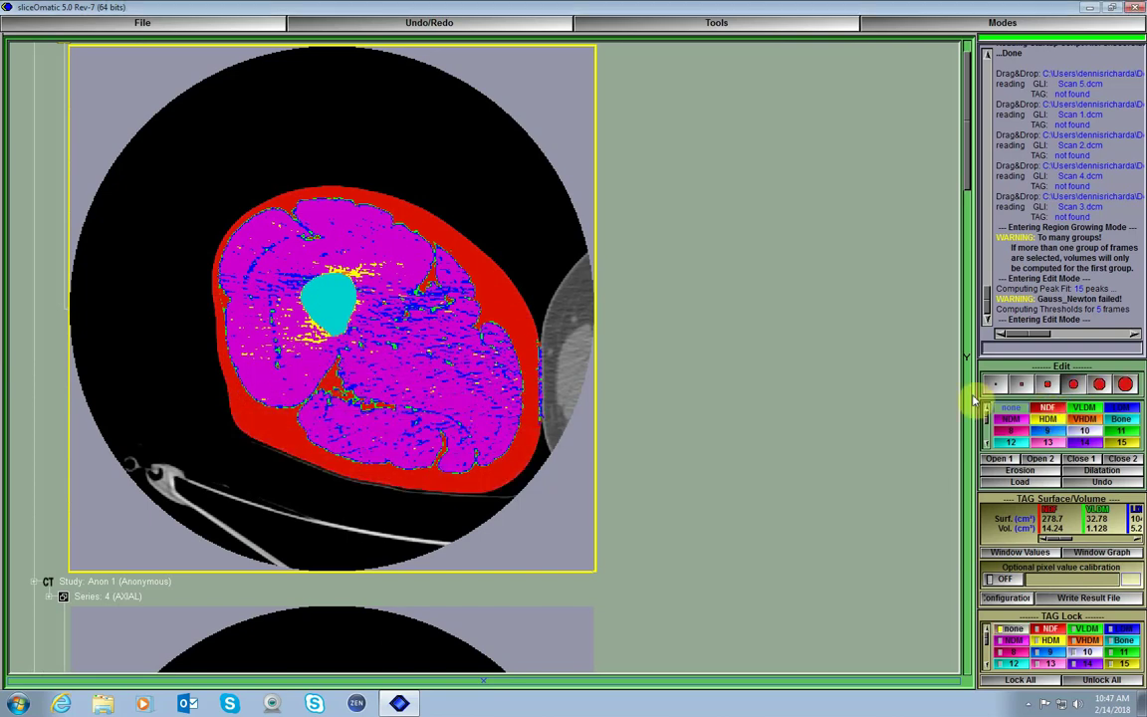
left_click_drag(541, 330, 546, 443)
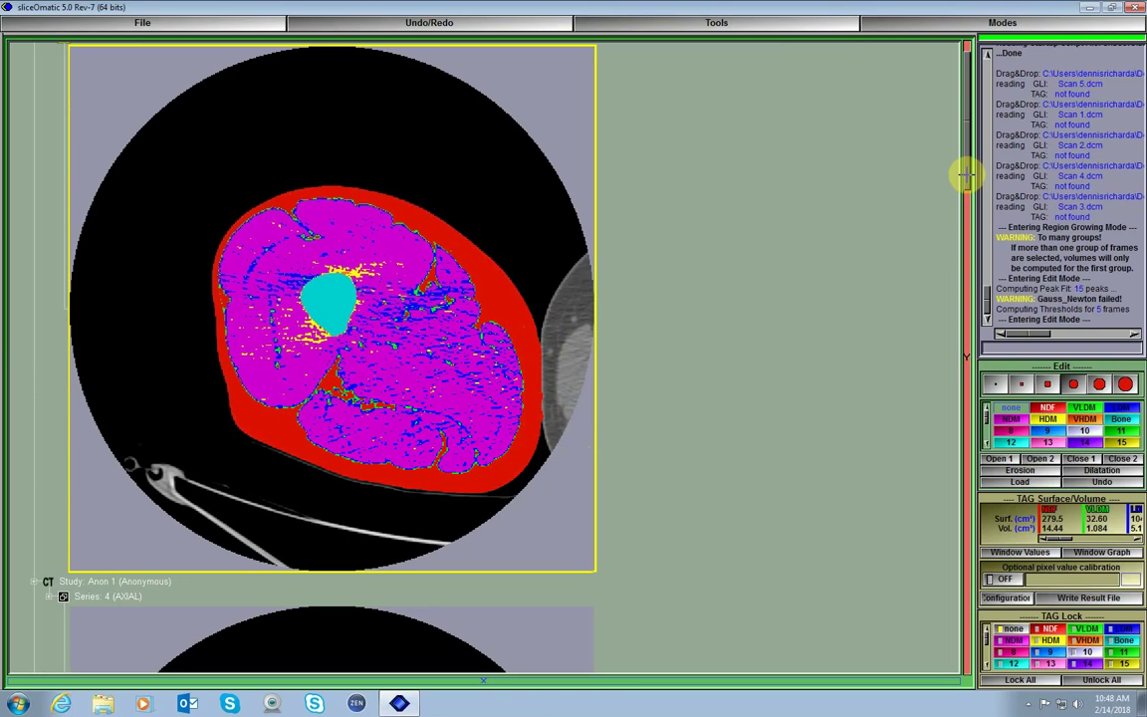
- Paint the skin border around the second scan's thigh with the NDF tag using the largest brush
left_click_drag(966, 175, 967, 251)
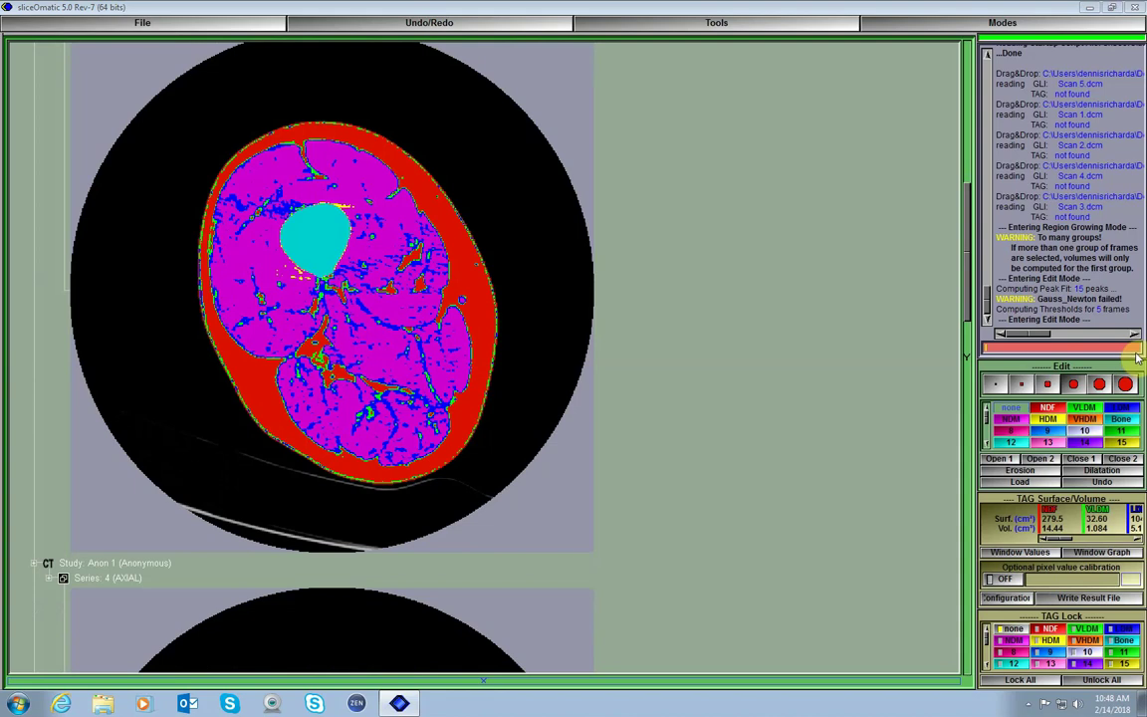
left_click(1128, 387)
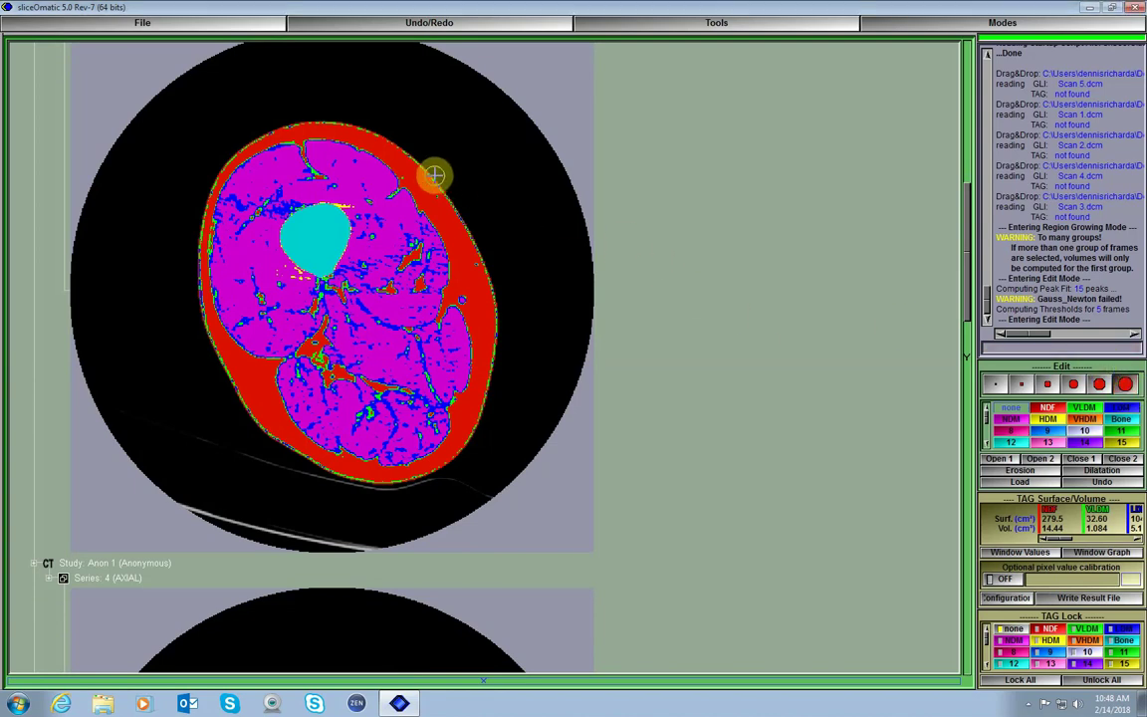
left_click_drag(430, 173, 439, 185)
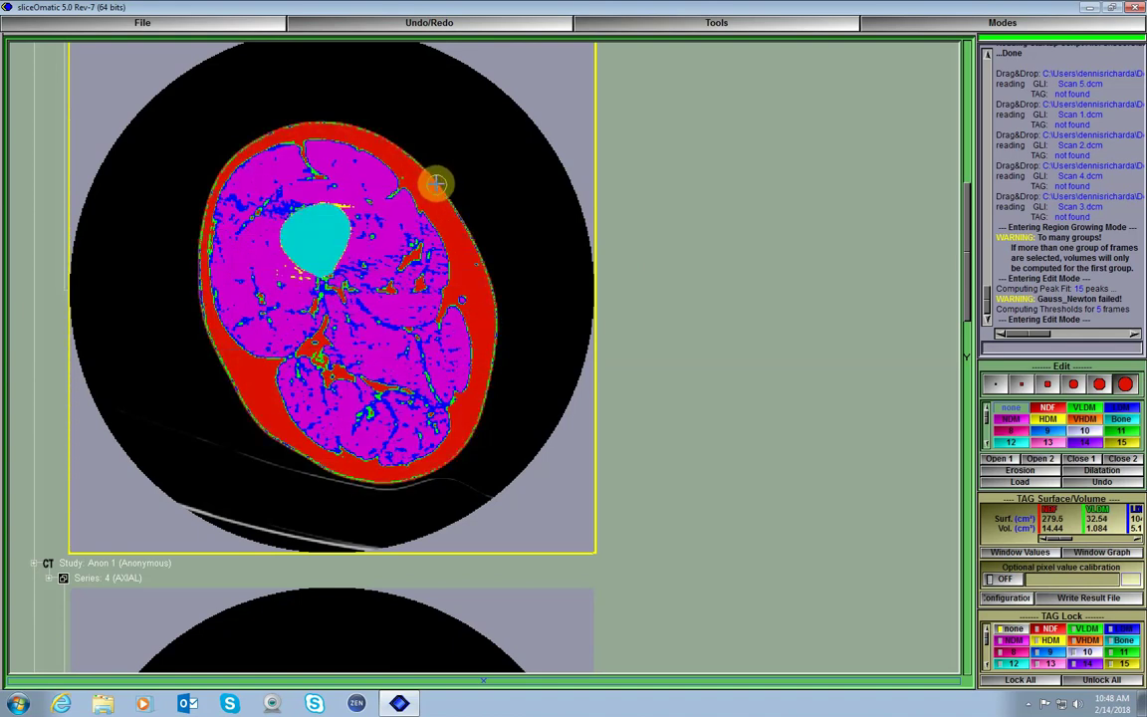
mouse_move(437, 182)
left_mouse_down()
mouse_move(476, 259)
mouse_move(468, 290)
mouse_move(471, 272)
mouse_move(492, 292)
mouse_move(492, 382)
mouse_move(467, 451)
mouse_move(402, 481)
mouse_move(330, 479)
mouse_move(225, 395)
mouse_move(204, 327)
mouse_move(213, 371)
left_mouse_up()
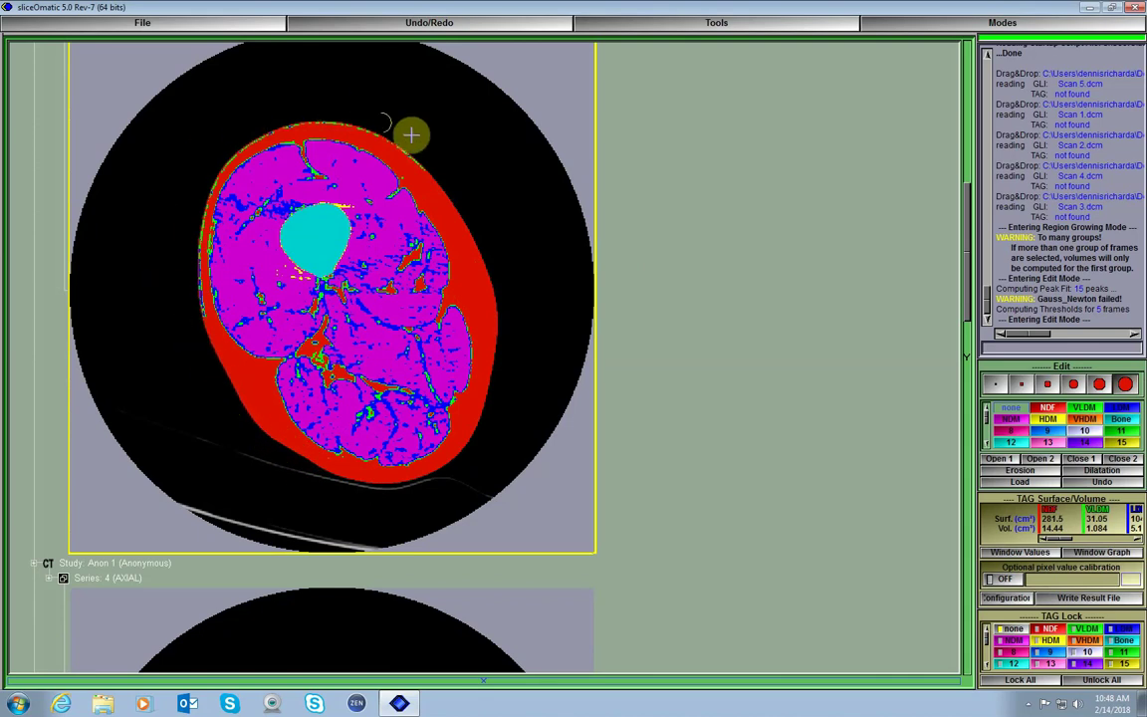
mouse_move(431, 168)
left_mouse_down()
mouse_move(368, 121)
mouse_move(259, 126)
mouse_move(210, 174)
mouse_move(192, 228)
mouse_move(201, 343)
left_mouse_up()
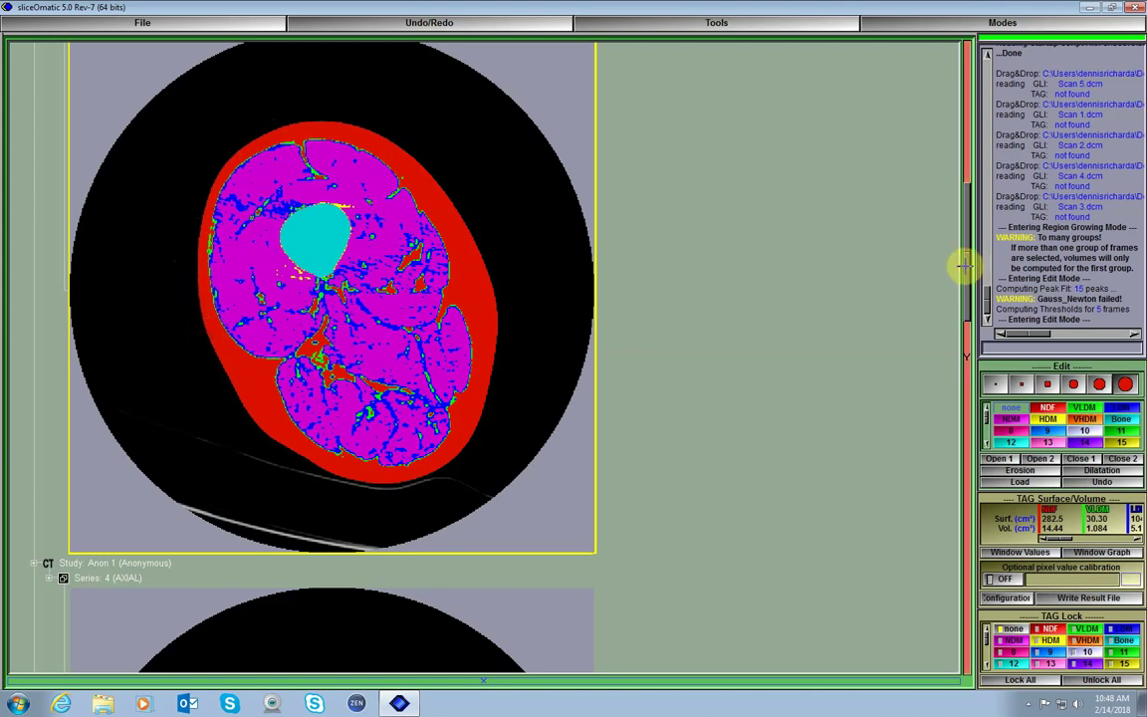
- Paint the skin border around the third scan's thigh with the NDF tag using the largest brush
left_click_drag(965, 265, 952, 386)
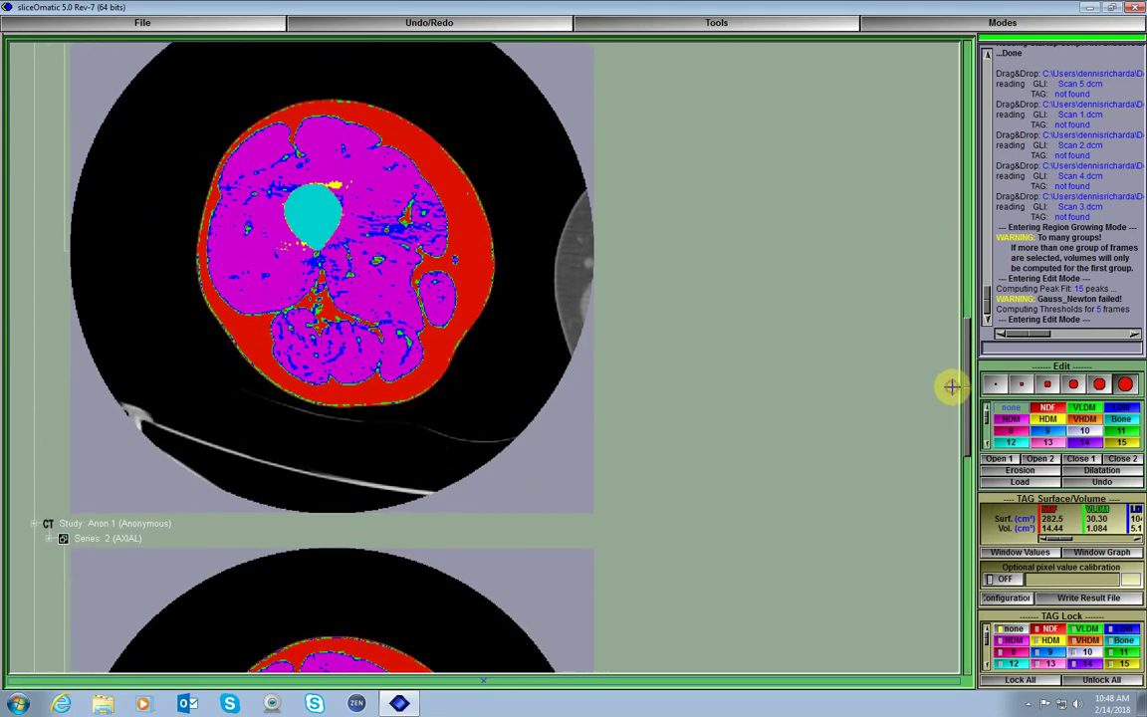
left_click_drag(300, 95, 329, 97)
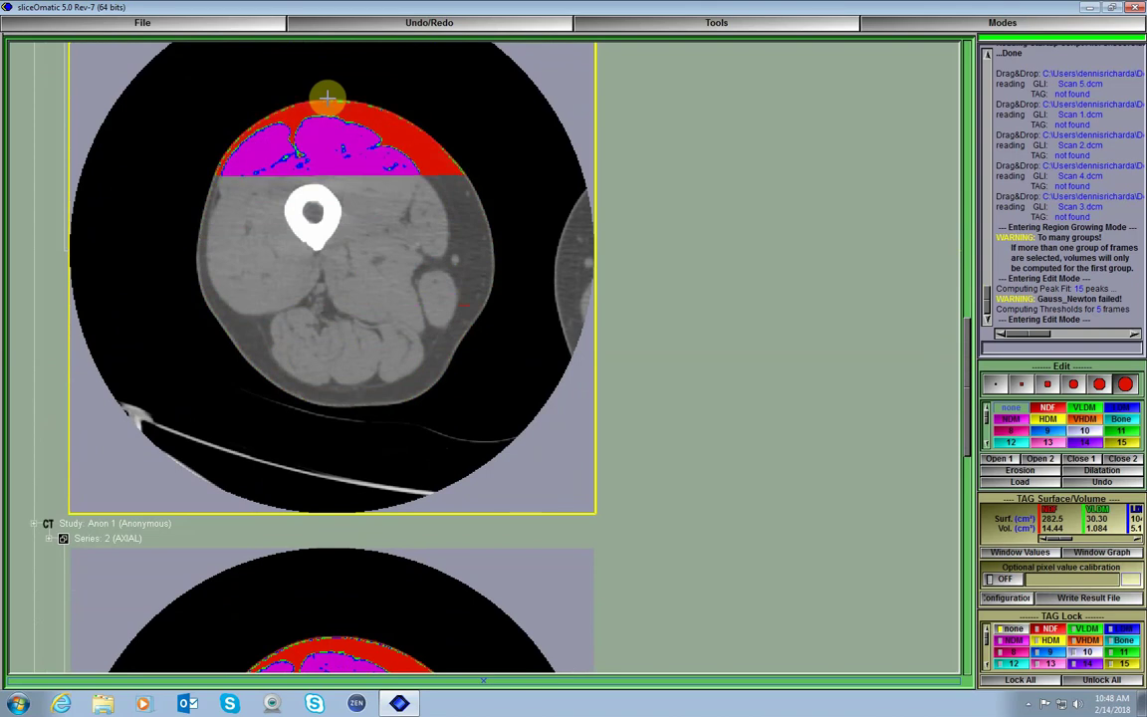
mouse_move(326, 97)
left_mouse_down()
mouse_move(418, 131)
mouse_move(458, 175)
mouse_move(481, 225)
mouse_move(487, 254)
mouse_move(456, 259)
mouse_move(497, 259)
mouse_move(444, 370)
mouse_move(416, 391)
mouse_move(290, 402)
mouse_move(237, 355)
mouse_move(191, 281)
mouse_move(212, 154)
mouse_move(256, 110)
mouse_move(327, 98)
mouse_move(403, 113)
mouse_move(460, 141)
left_mouse_up()
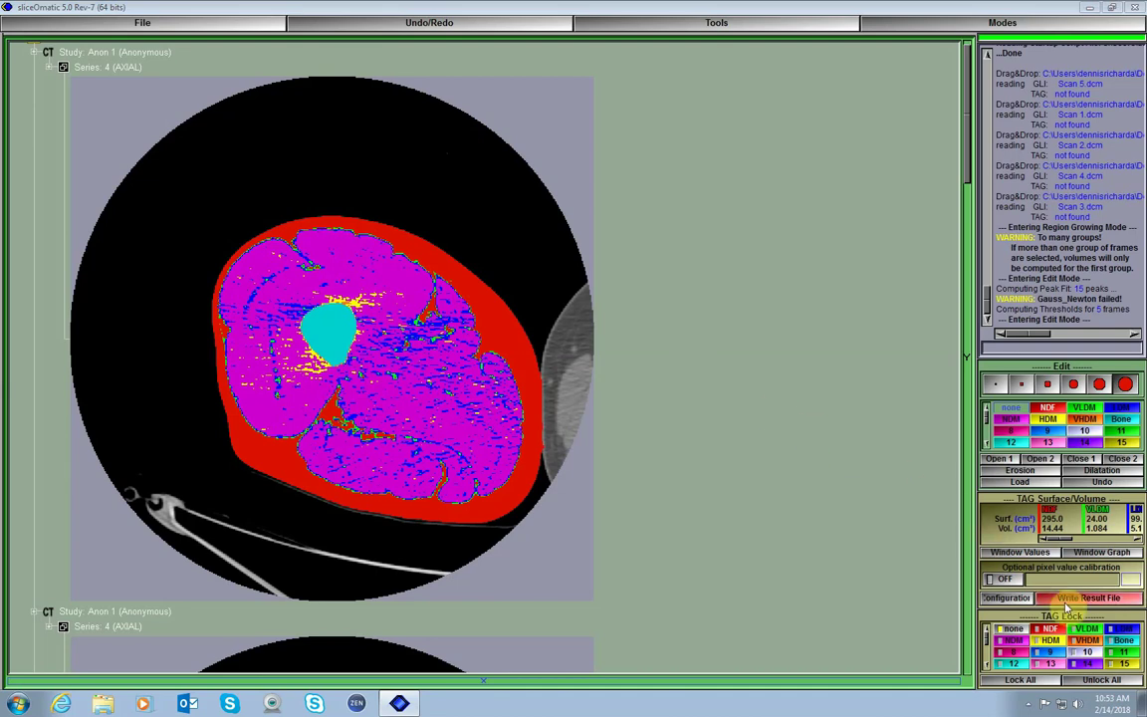
- Write the tag surface and volume measurements to results.csv on the desktop and review the file in Excel
left_click(1066, 601)
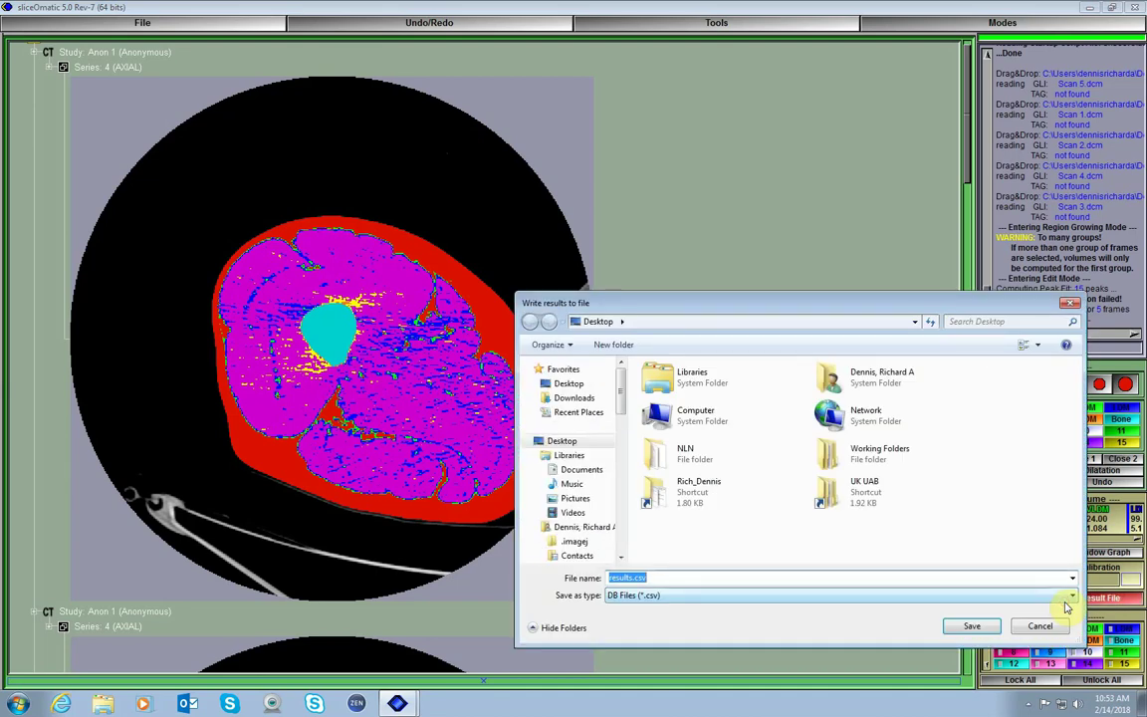
left_click(978, 632)
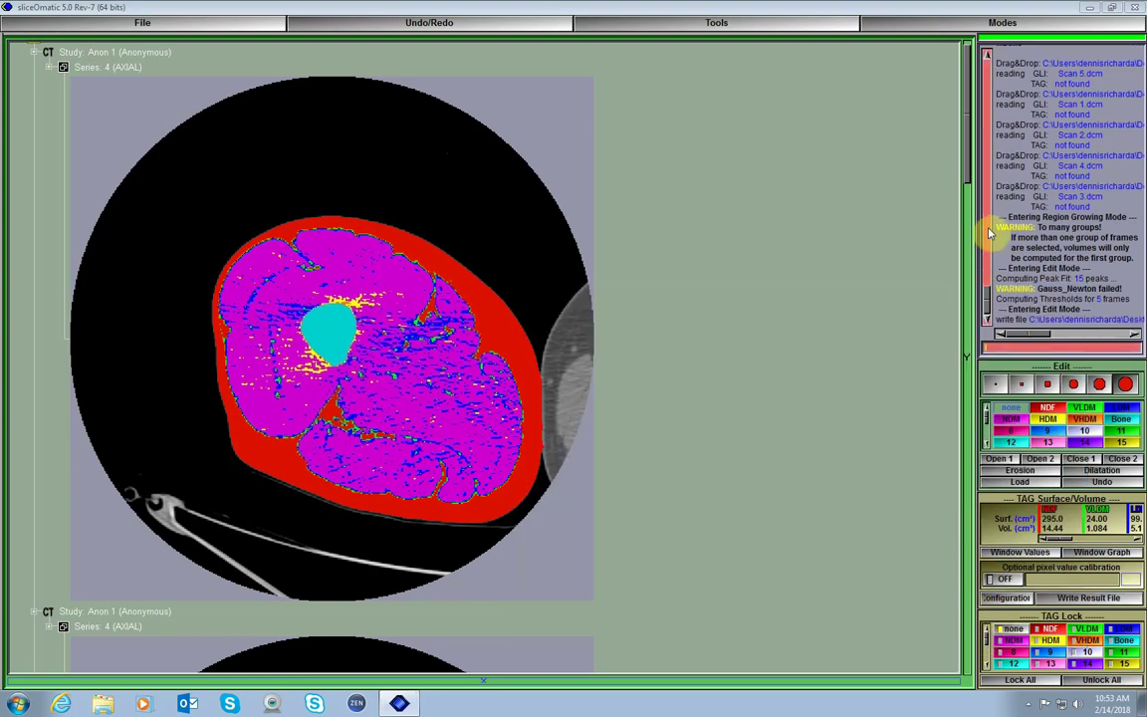
left_click(1089, 8)
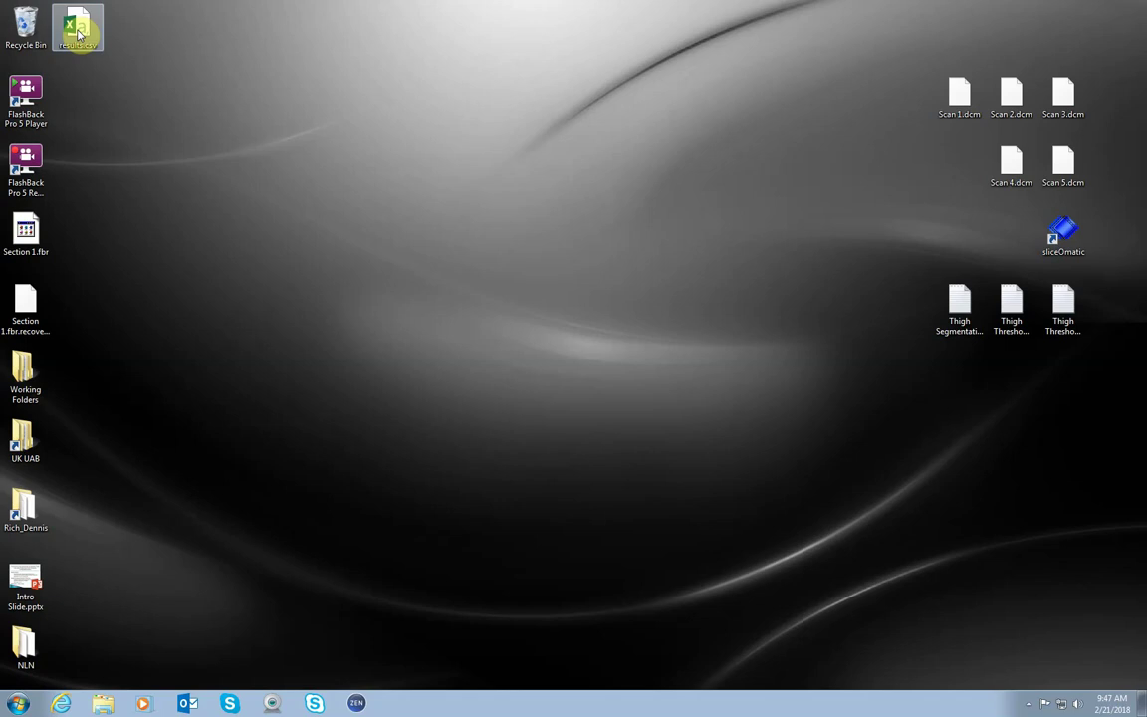
double_click(78, 33)
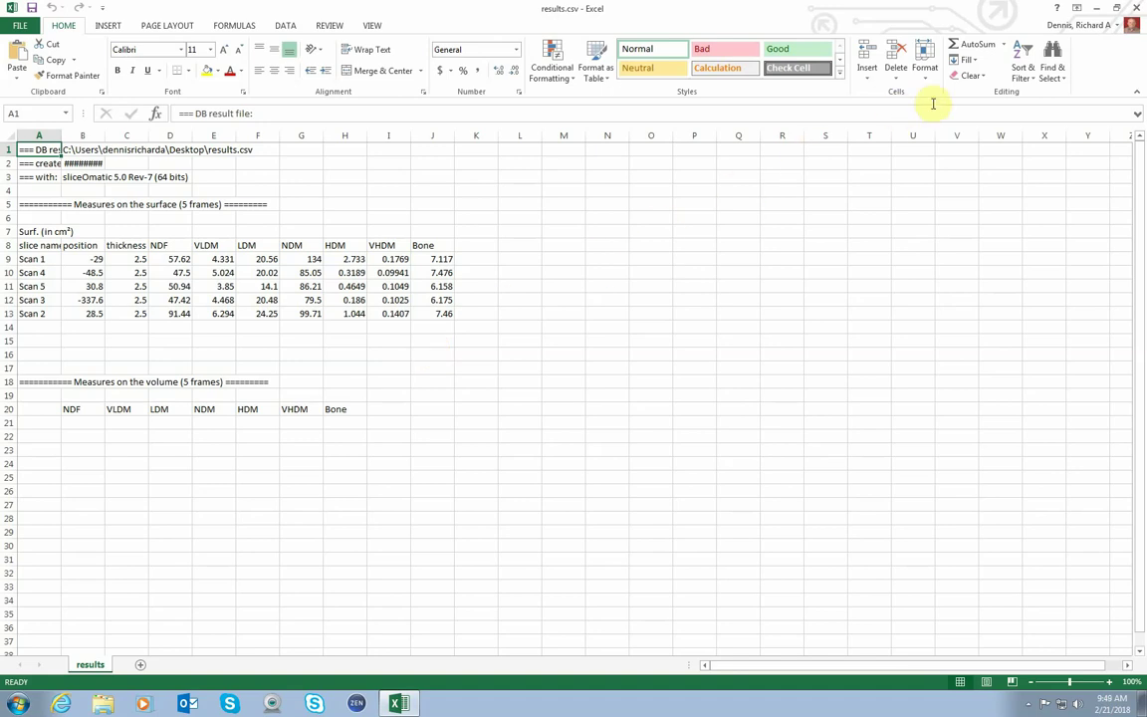
left_click(1136, 8)
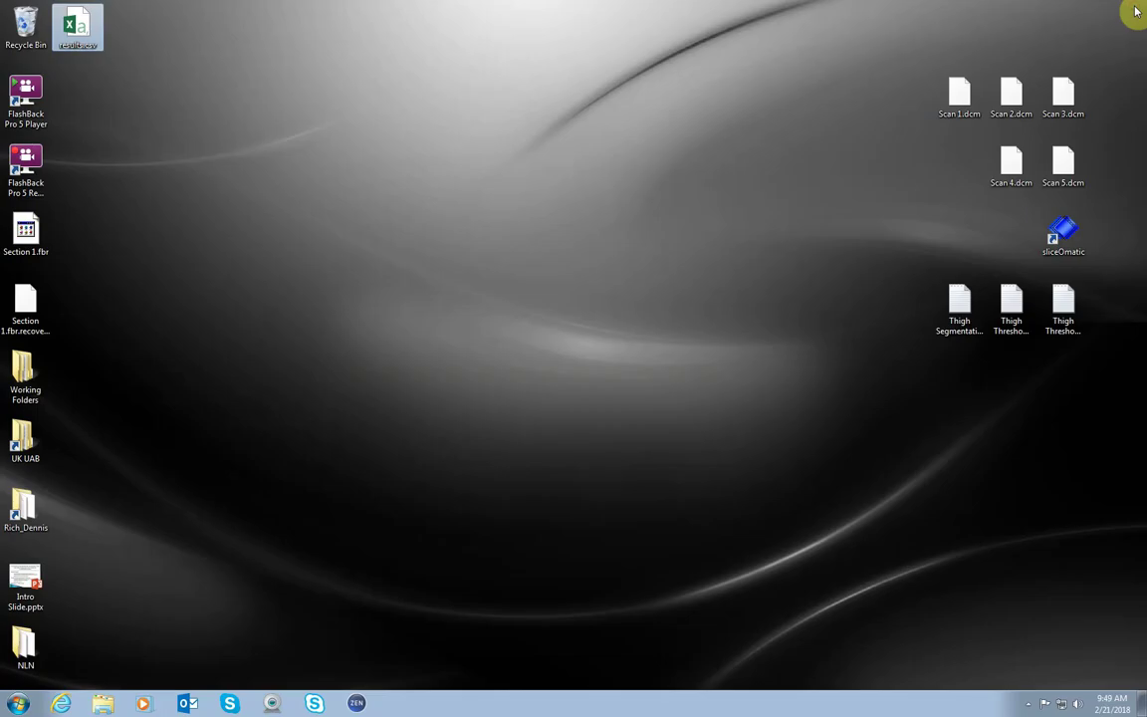
- Compare the tag labels and threshold values in Thigh Threshold 1.scp and Thigh Threshold 2.scp side by side in Notepad
double_click(1011, 317)
double_click(1061, 316)
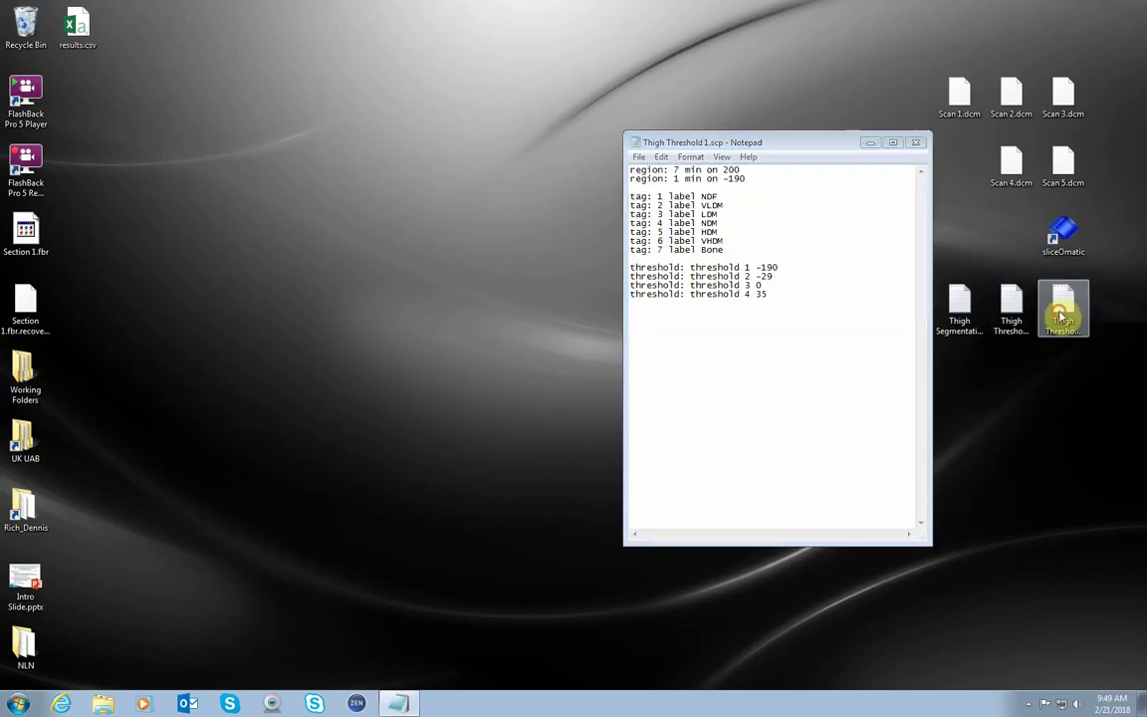
left_click_drag(757, 142, 429, 147)
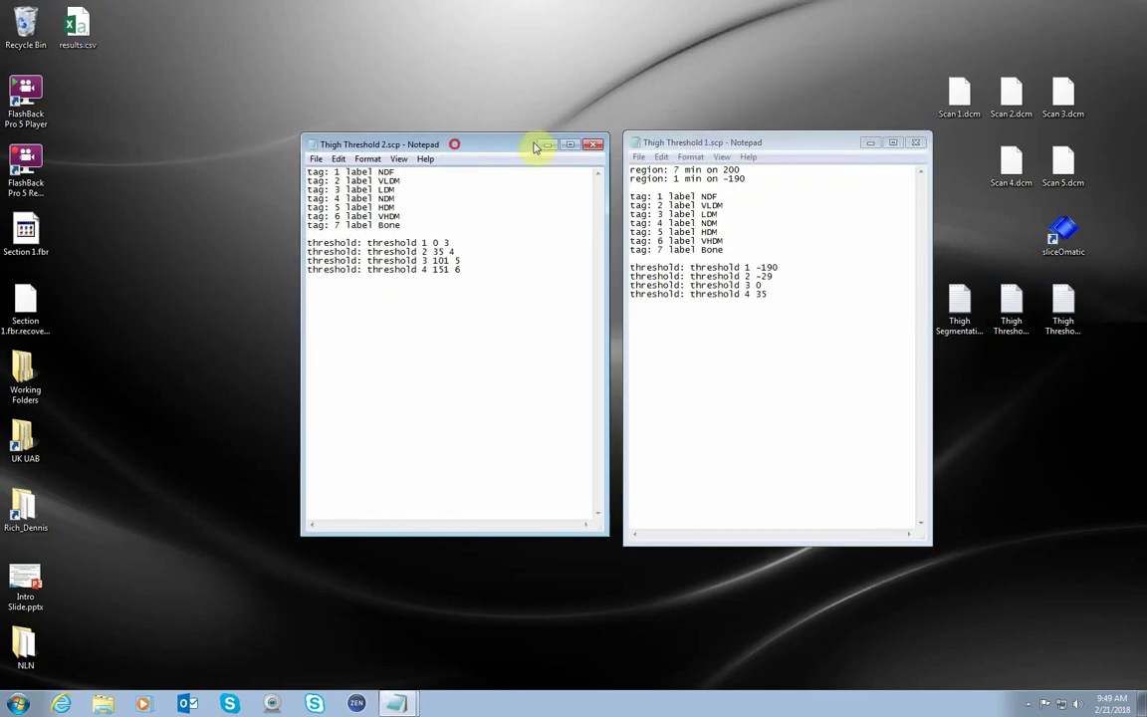
left_click_drag(719, 149, 238, 146)
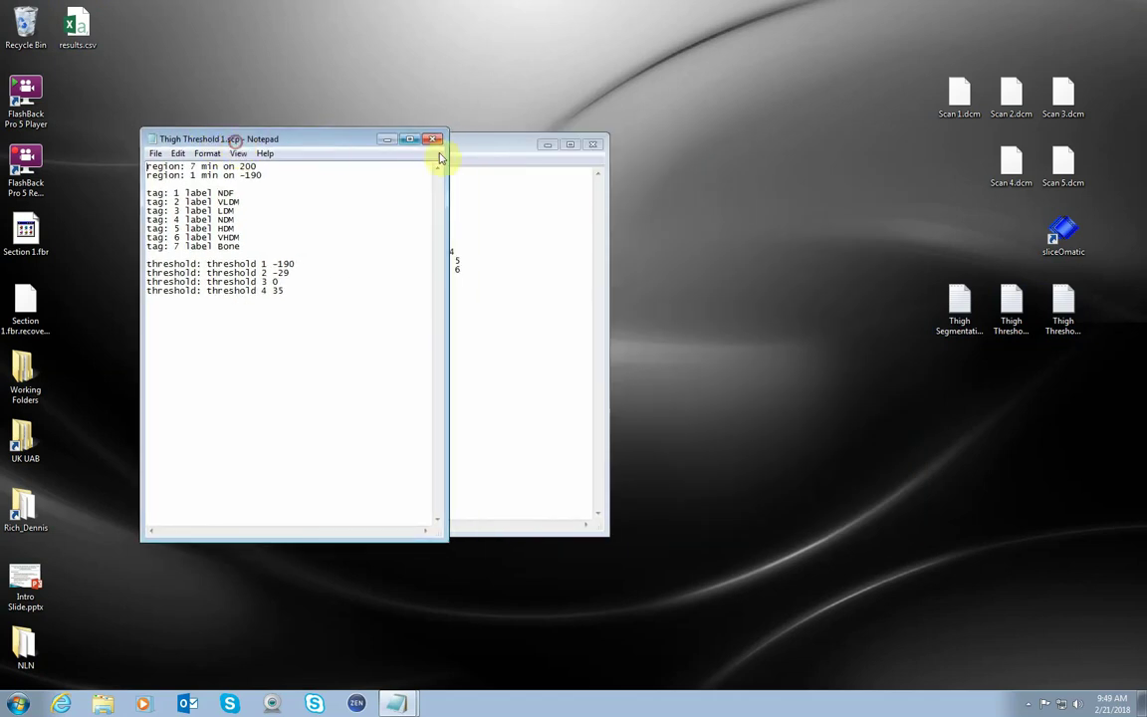
left_click_drag(486, 149, 630, 148)
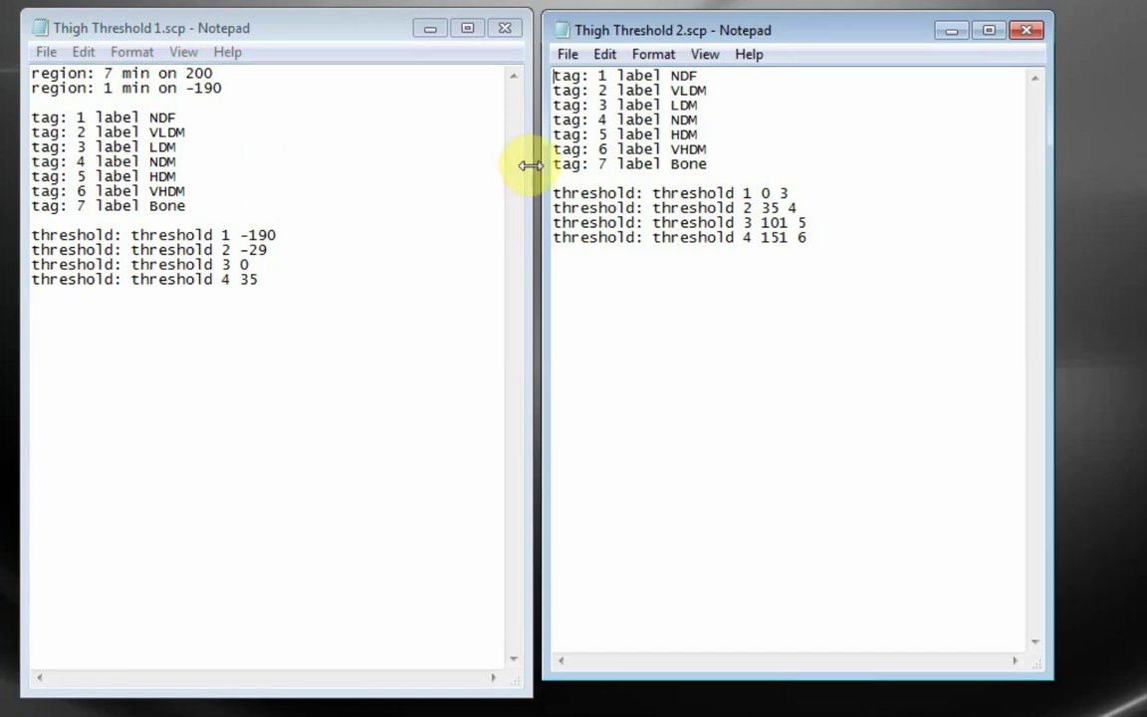
left_click(505, 33)
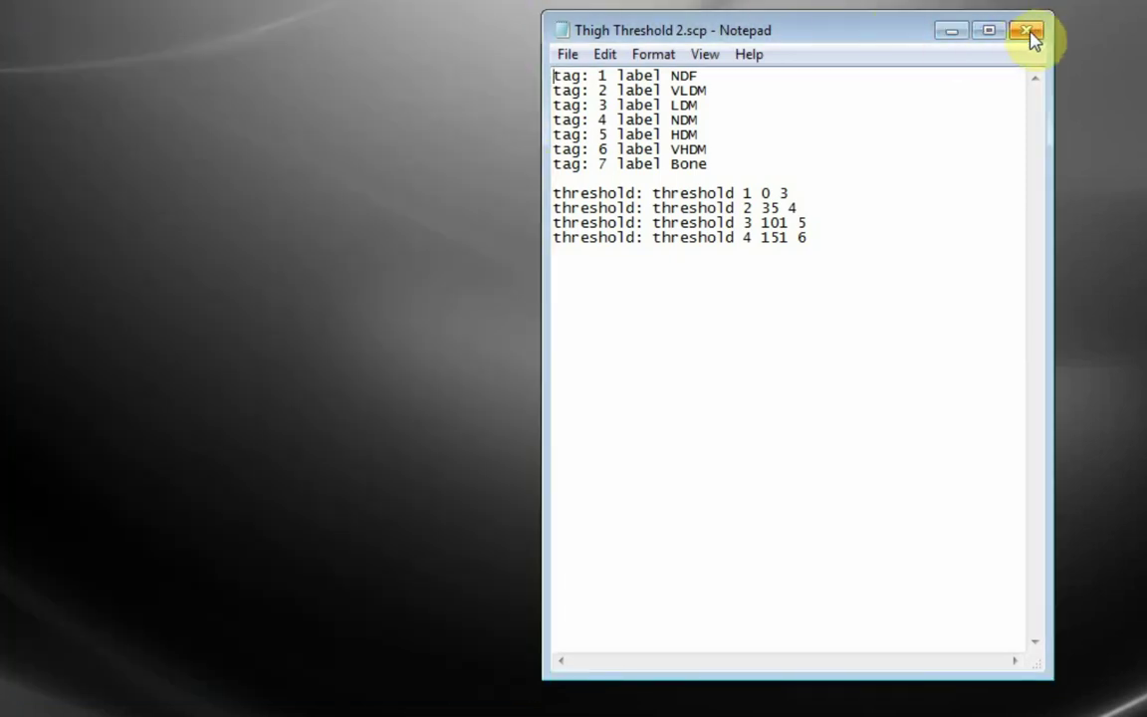
left_click(1029, 33)
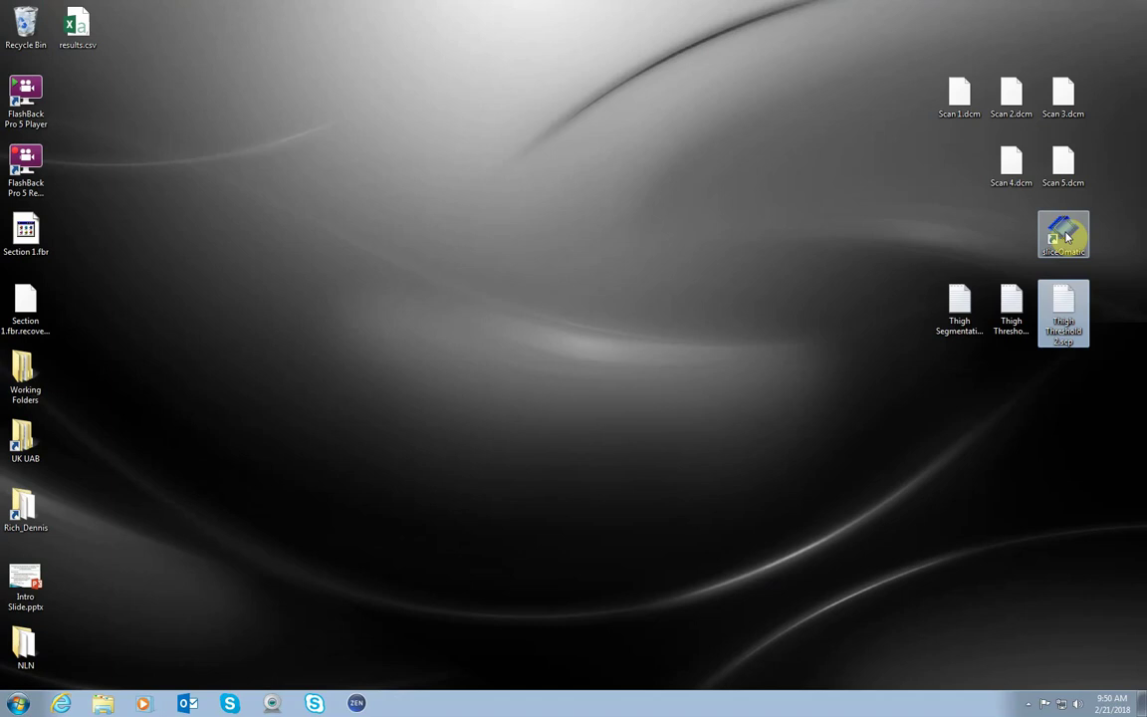
- Launch sliceOmatic and load Scan 2.dcm into its display area
left_click(1064, 234)
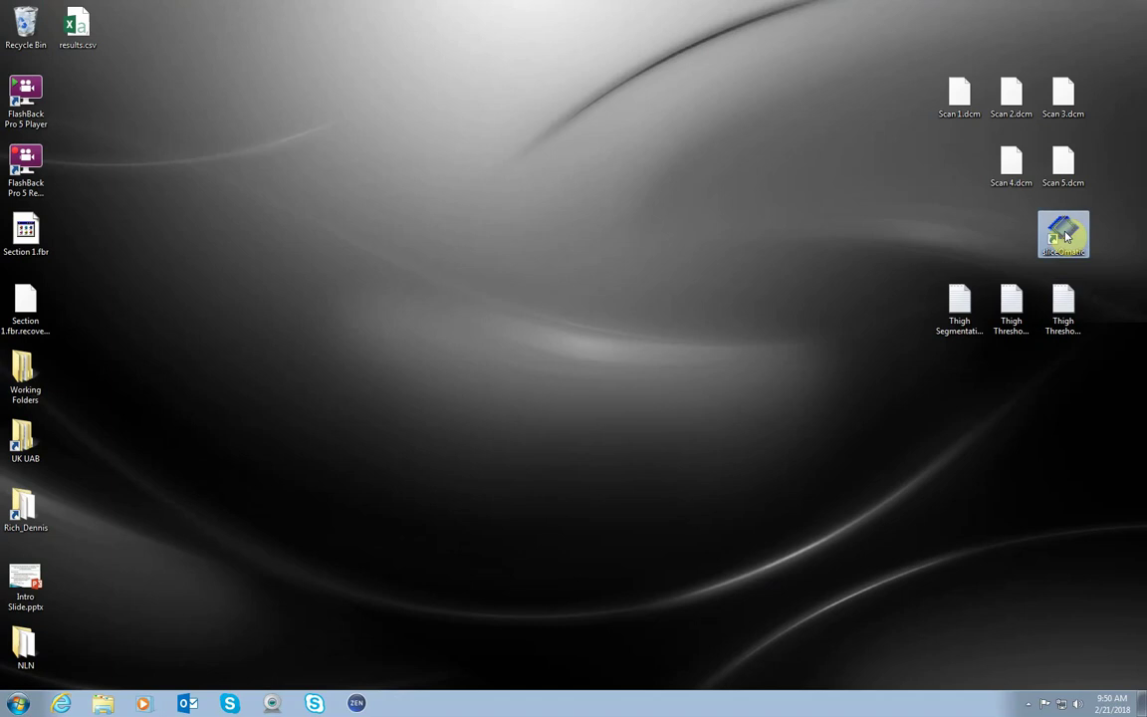
double_click(1064, 235)
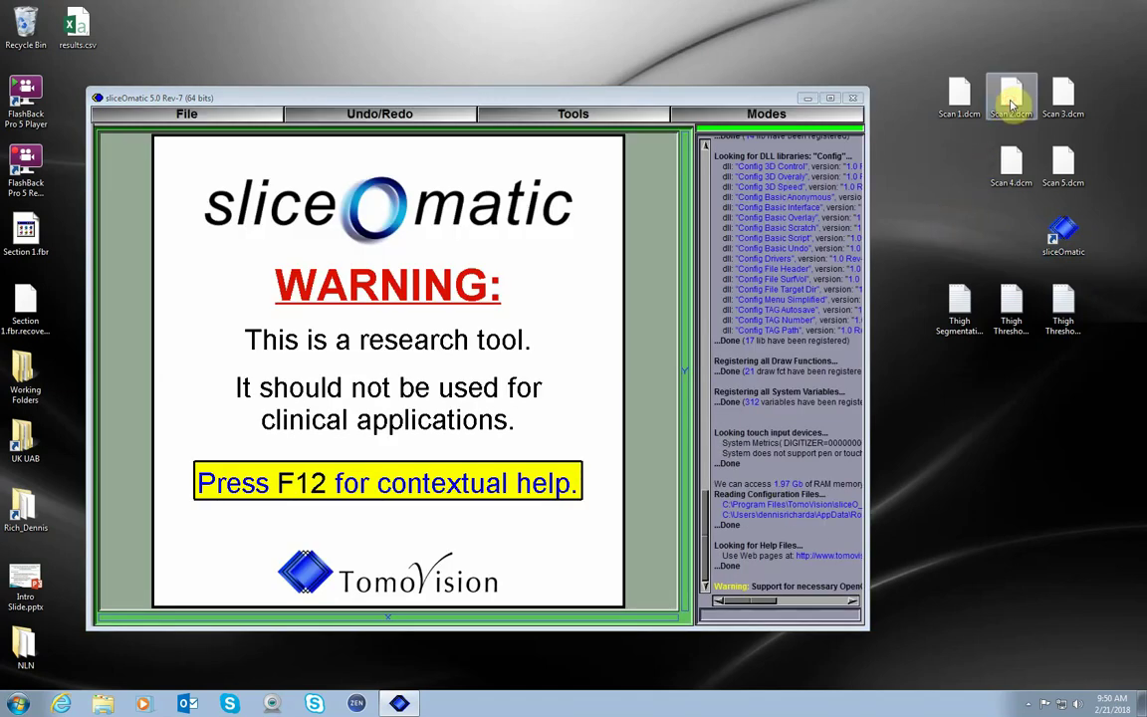
left_click_drag(1011, 102, 494, 320)
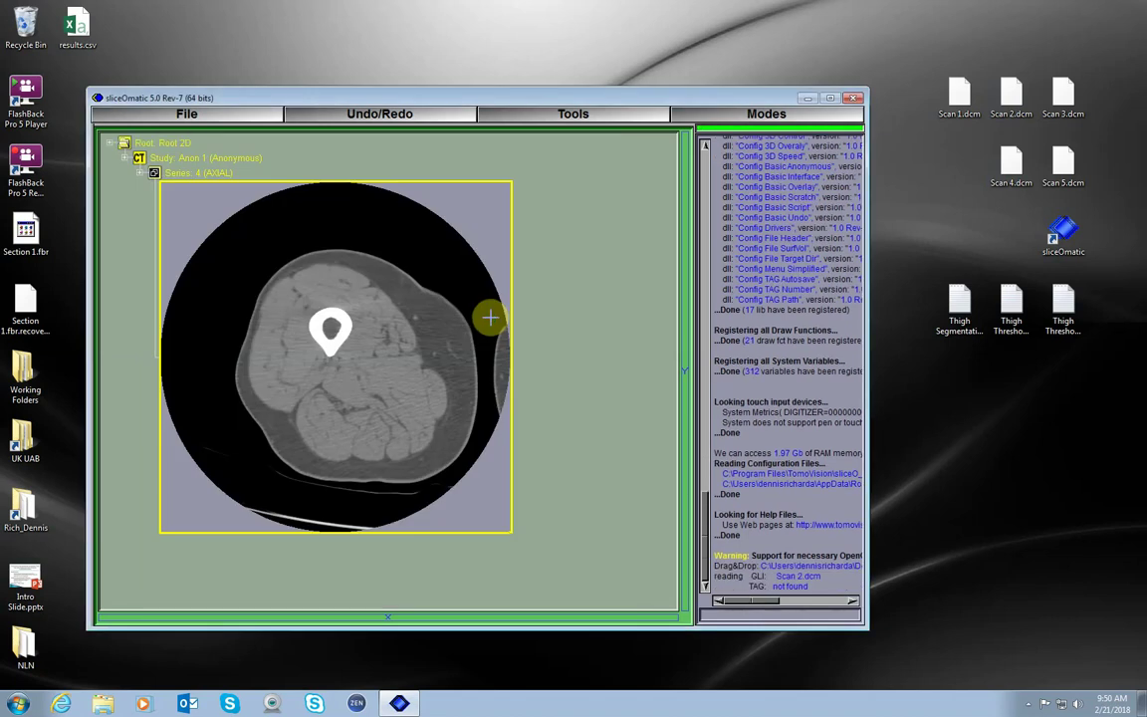
- Run the Thigh Threshold 1.scp script on the loaded scan
left_click(1016, 308)
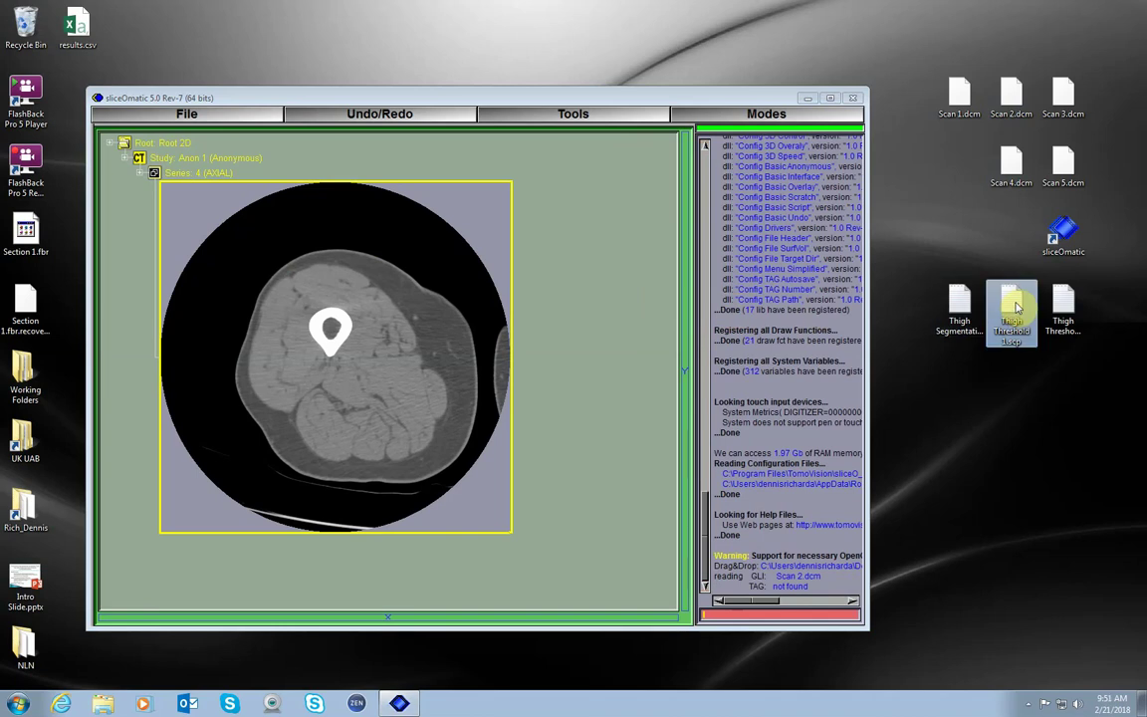
left_click_drag(1016, 309, 589, 344)
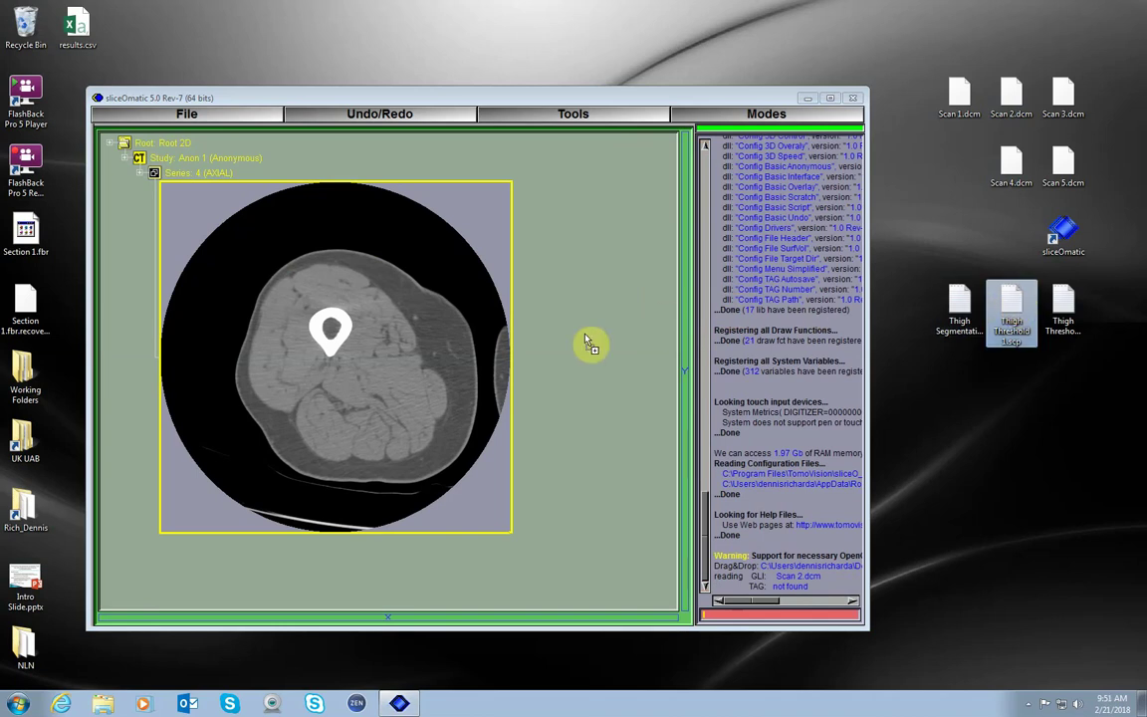
left_click_drag(519, 354, 513, 348)
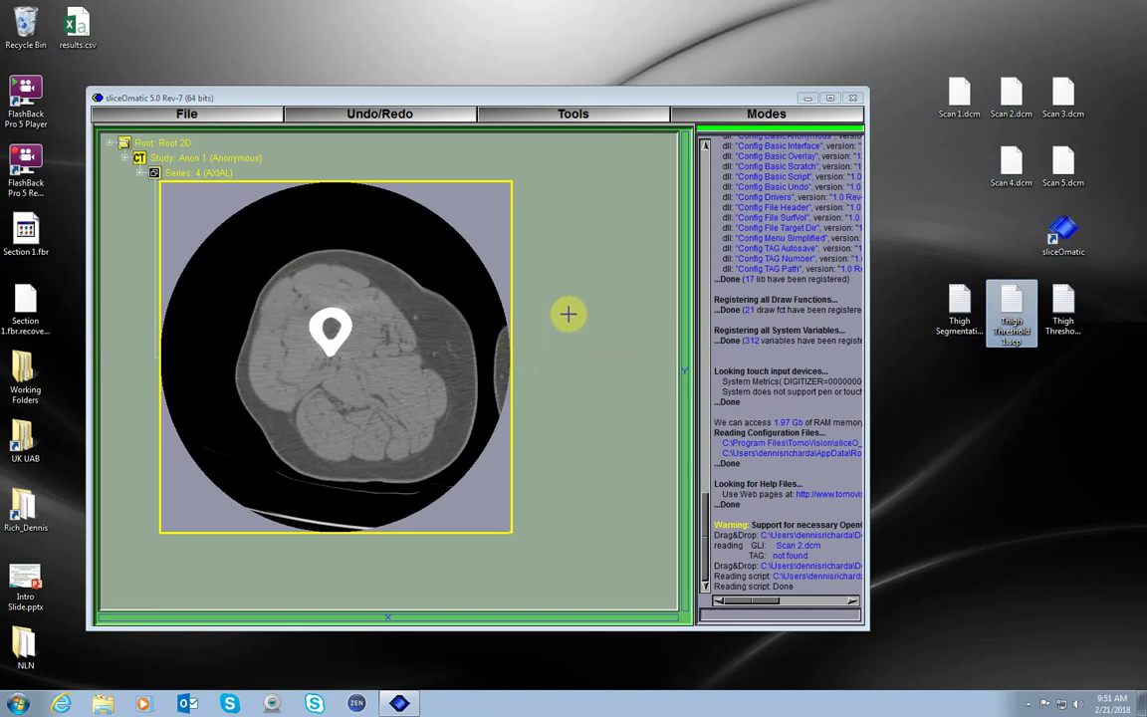
- Tag the femur's cortical ring as Bone with 2D region growing, using the smallest brush and a lower limit of 200
left_click(720, 118)
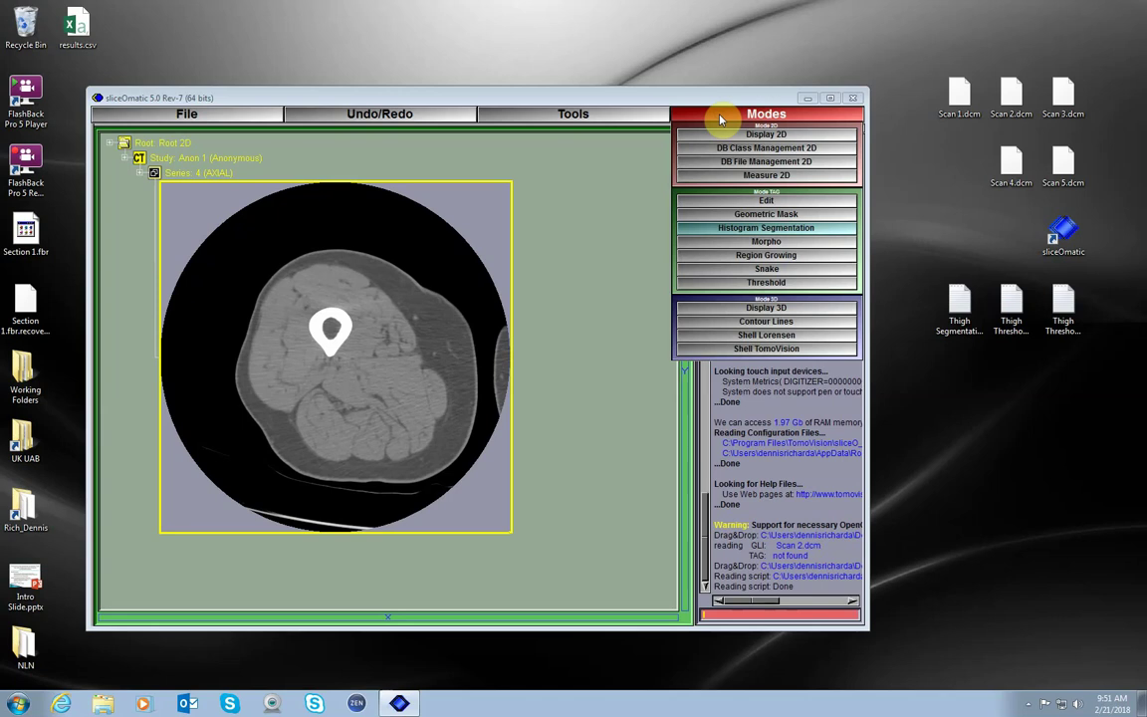
left_click(751, 258)
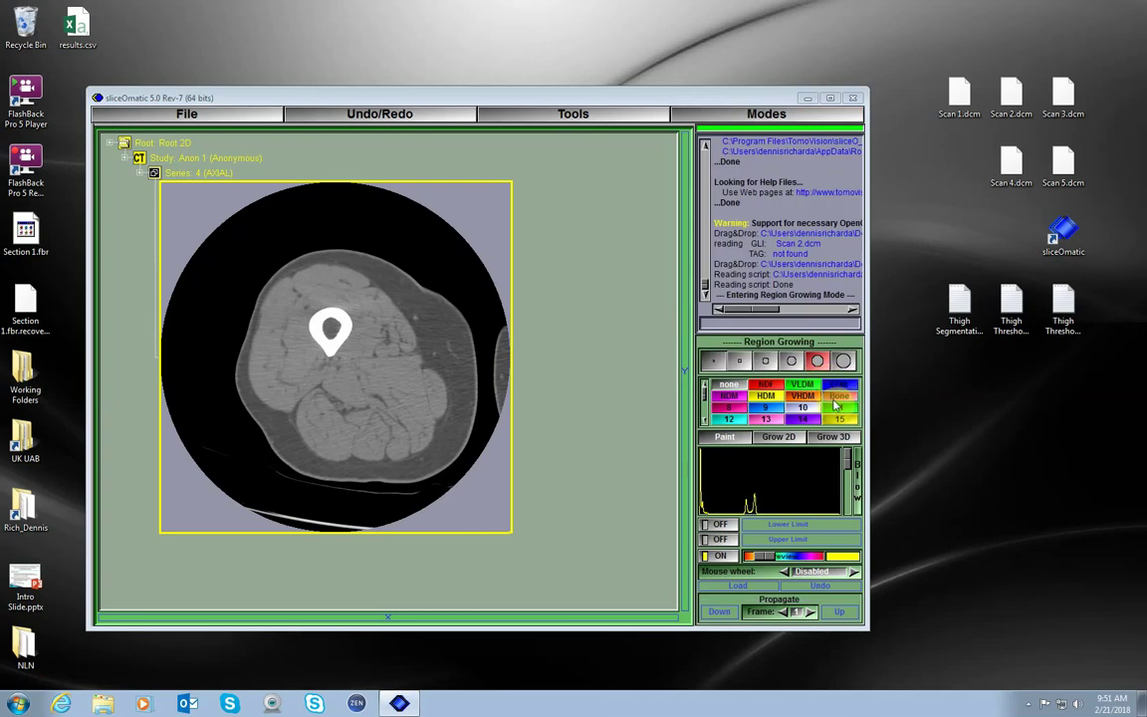
left_click(838, 396)
left_click(779, 437)
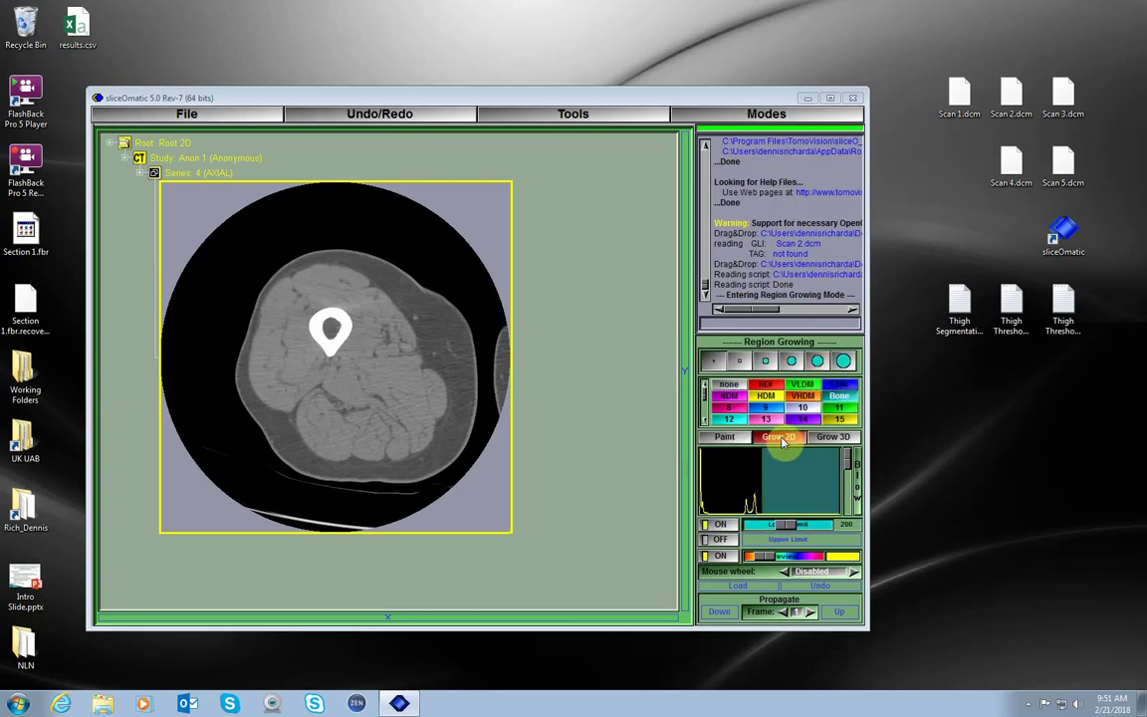
left_click(713, 362)
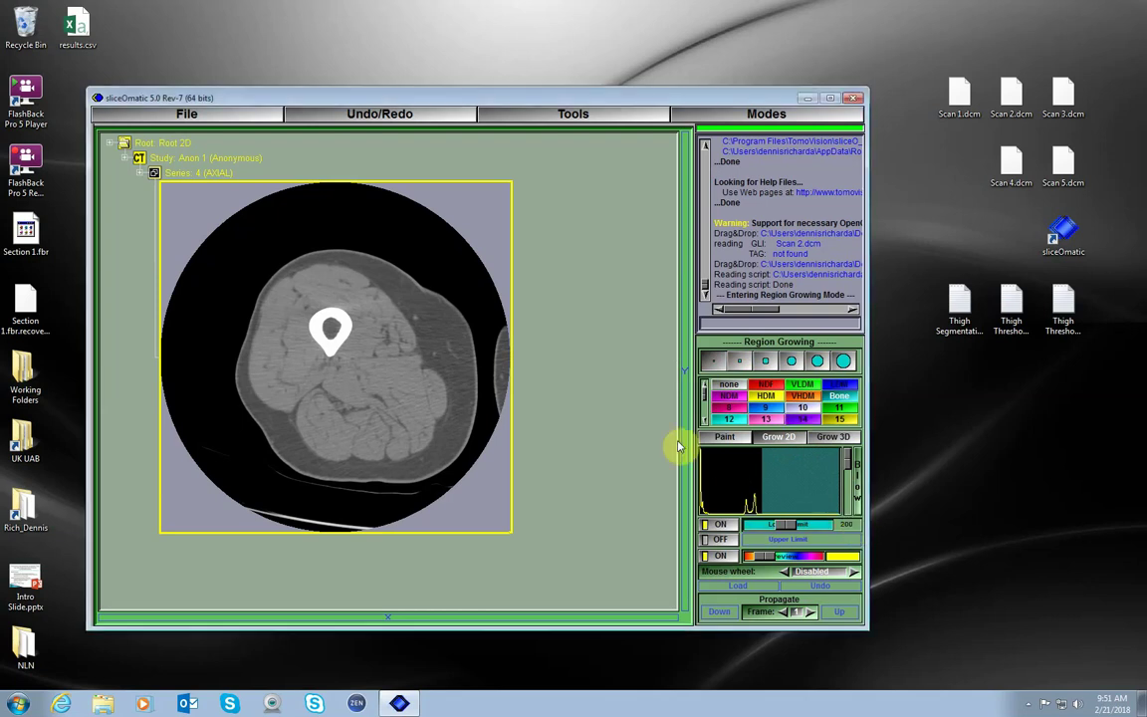
left_click(336, 321)
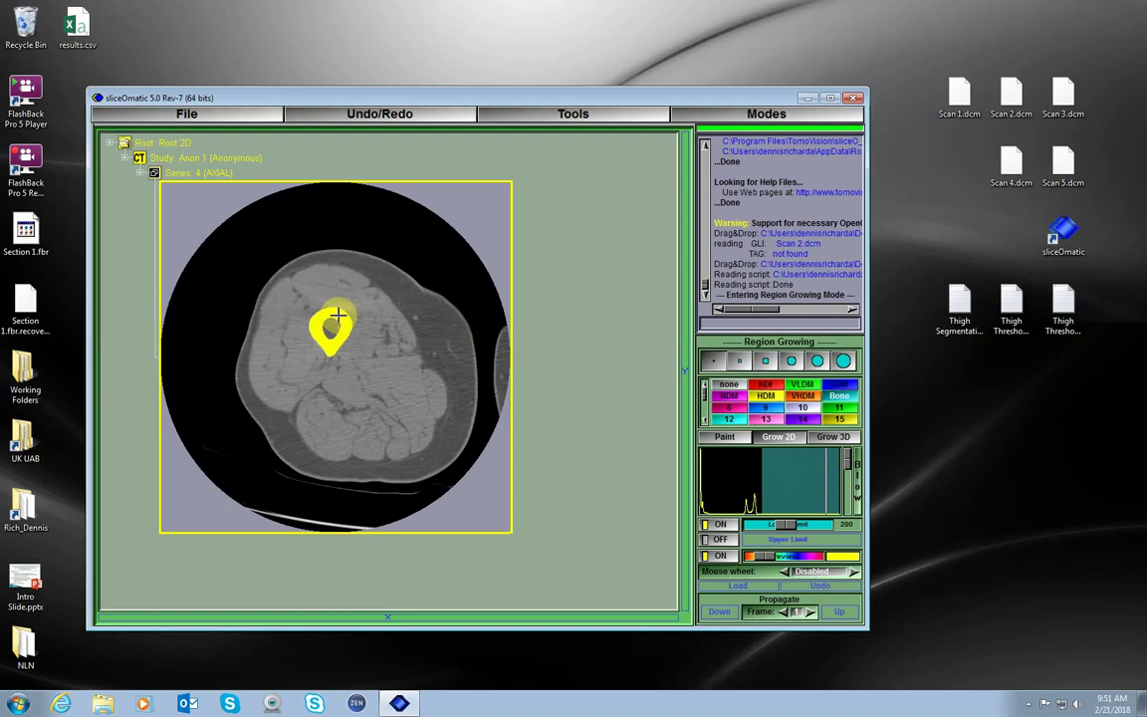
left_click(339, 316)
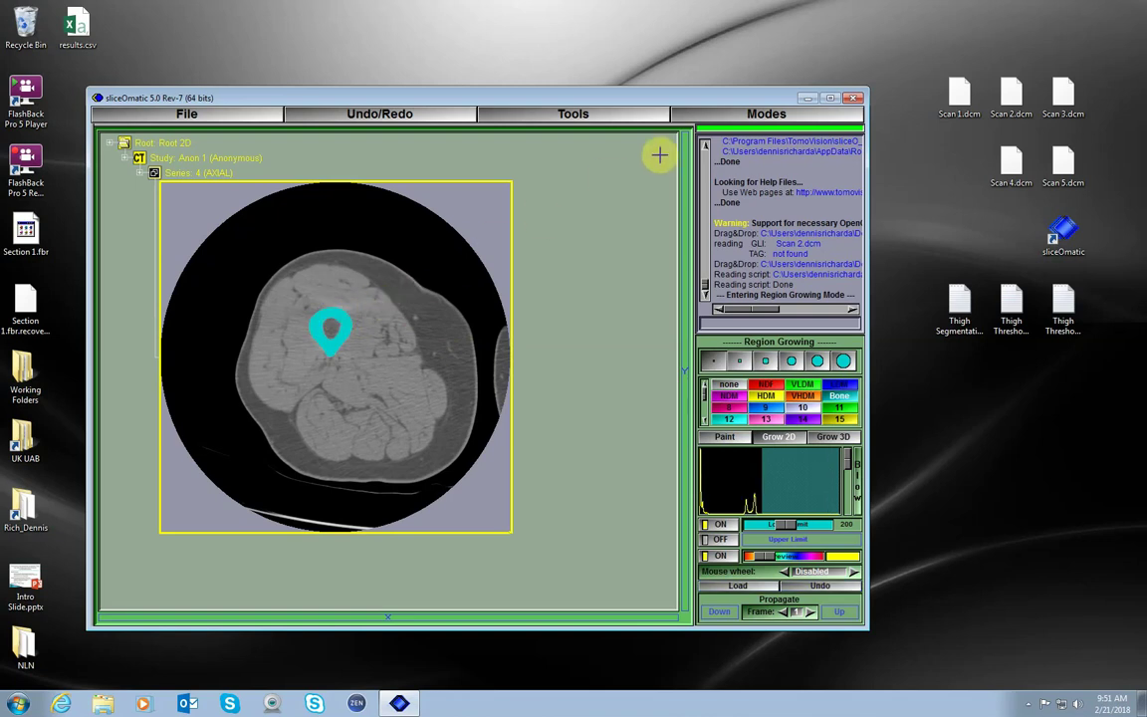
- Fill the femur's marrow cavity with the Bone tag in Edit mode using the largest brush
left_click(726, 116)
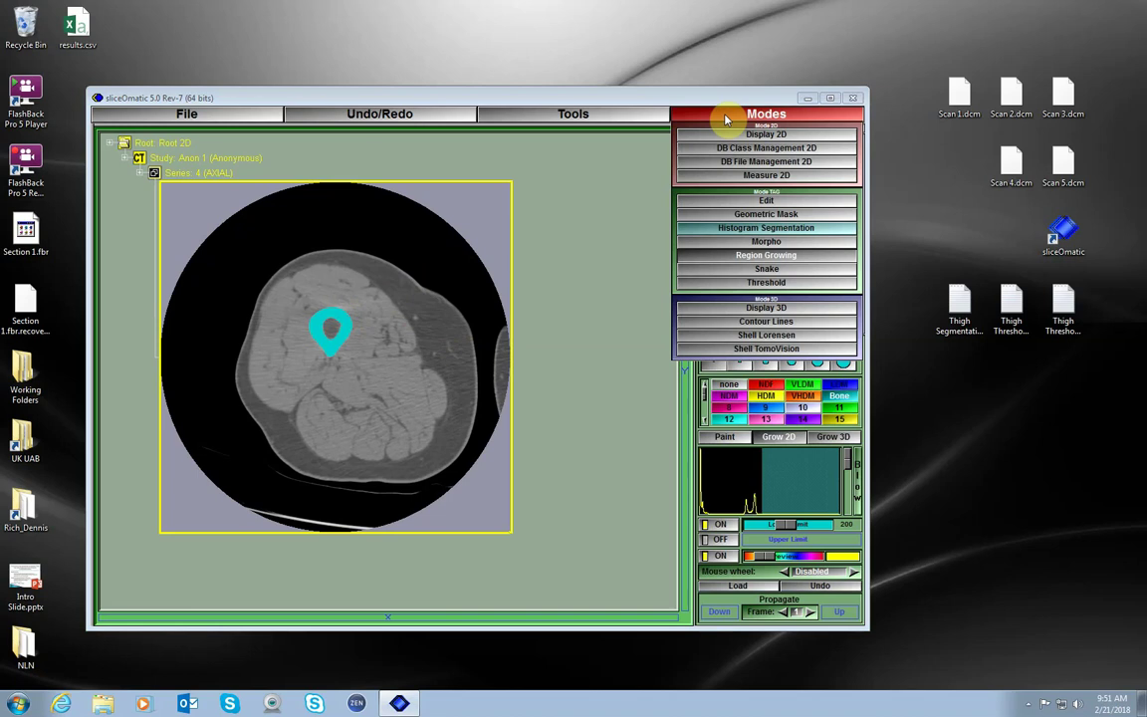
left_click(763, 201)
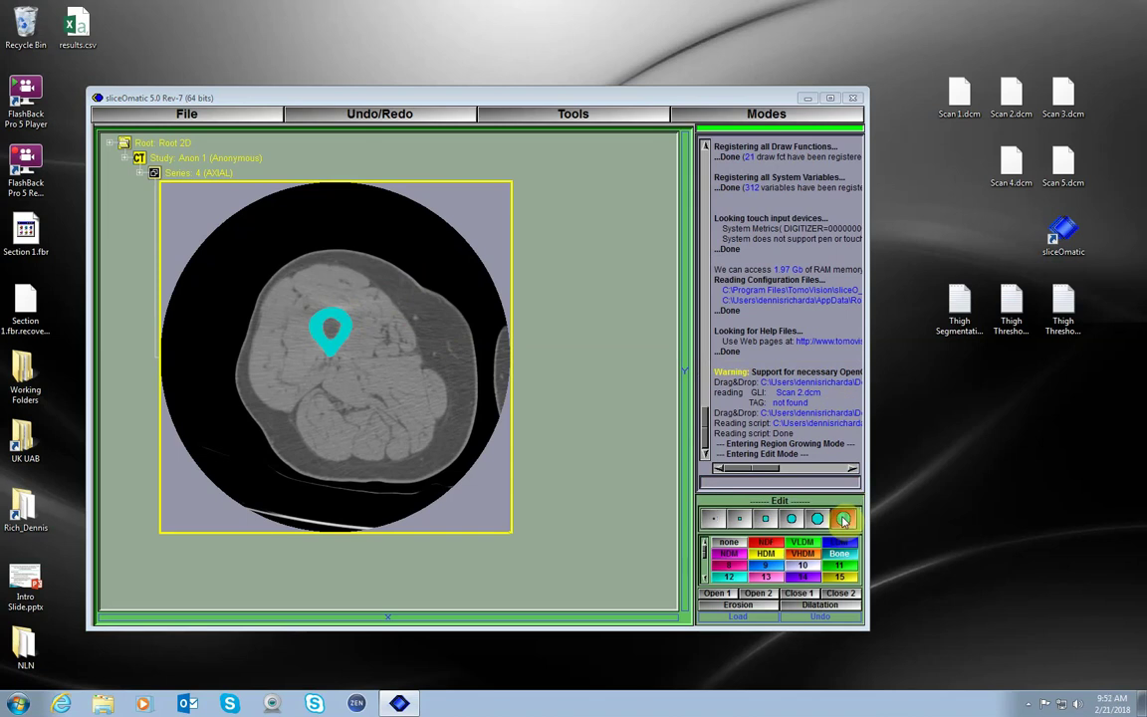
left_click(843, 519)
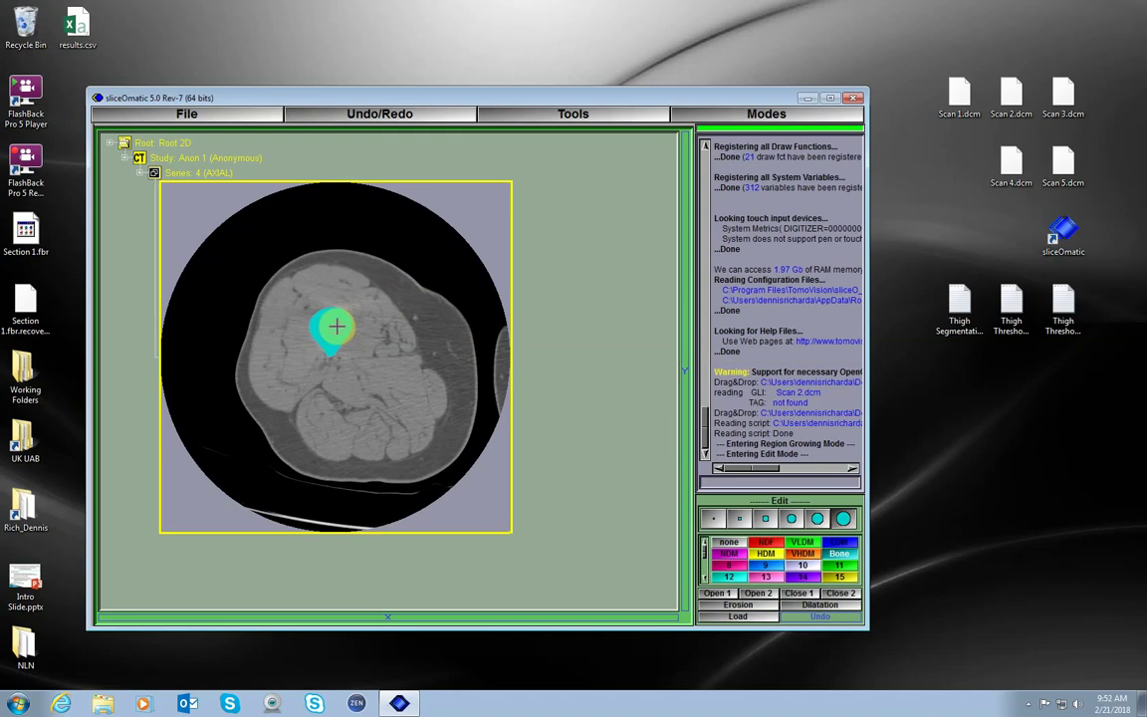
left_click(333, 333)
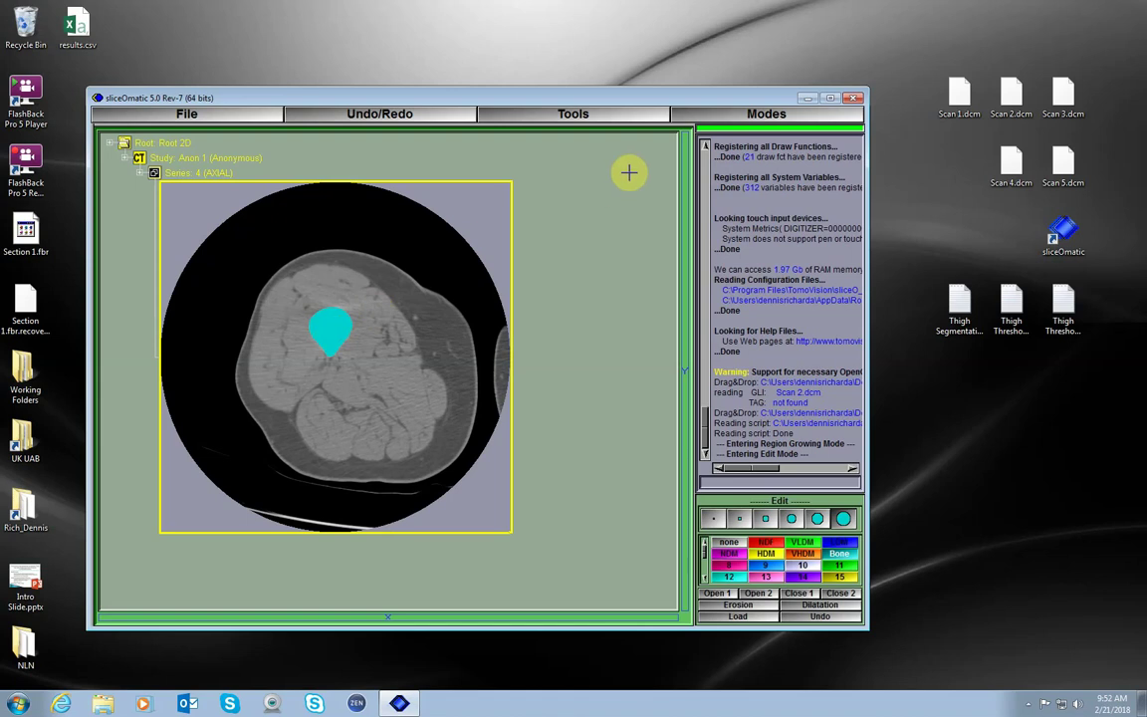
- Tag the whole thigh around the femur as NDF with 2D region growing, using the smallest brush and a lower limit of -190
left_click(709, 120)
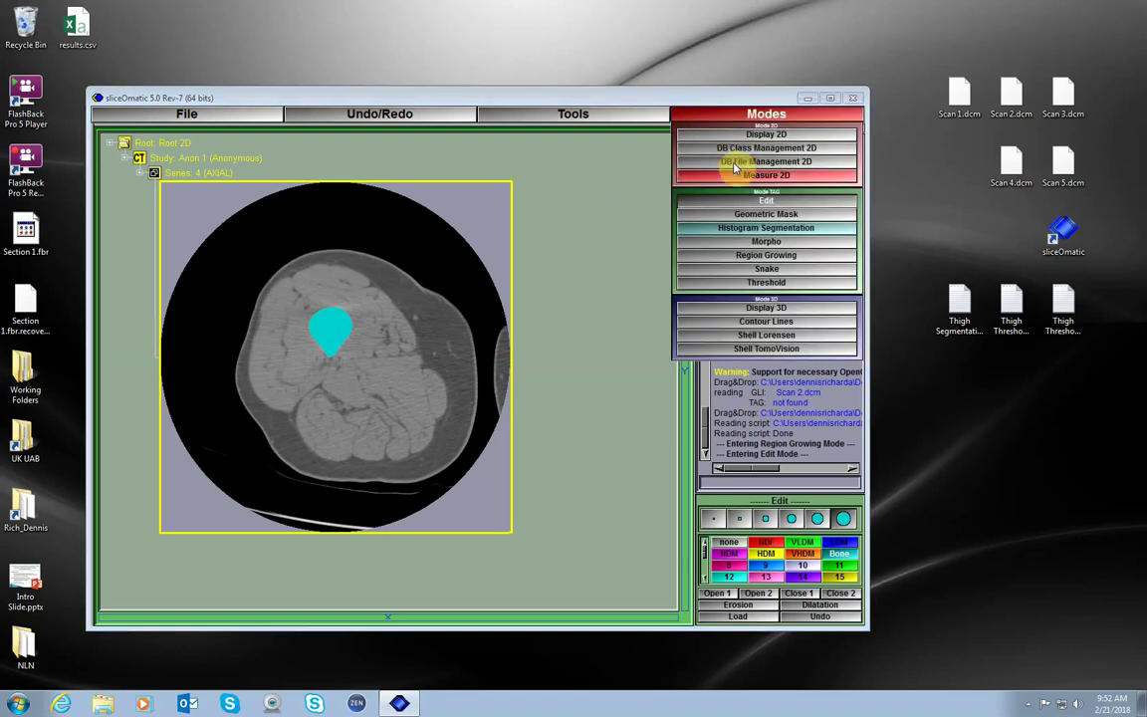
left_click(754, 256)
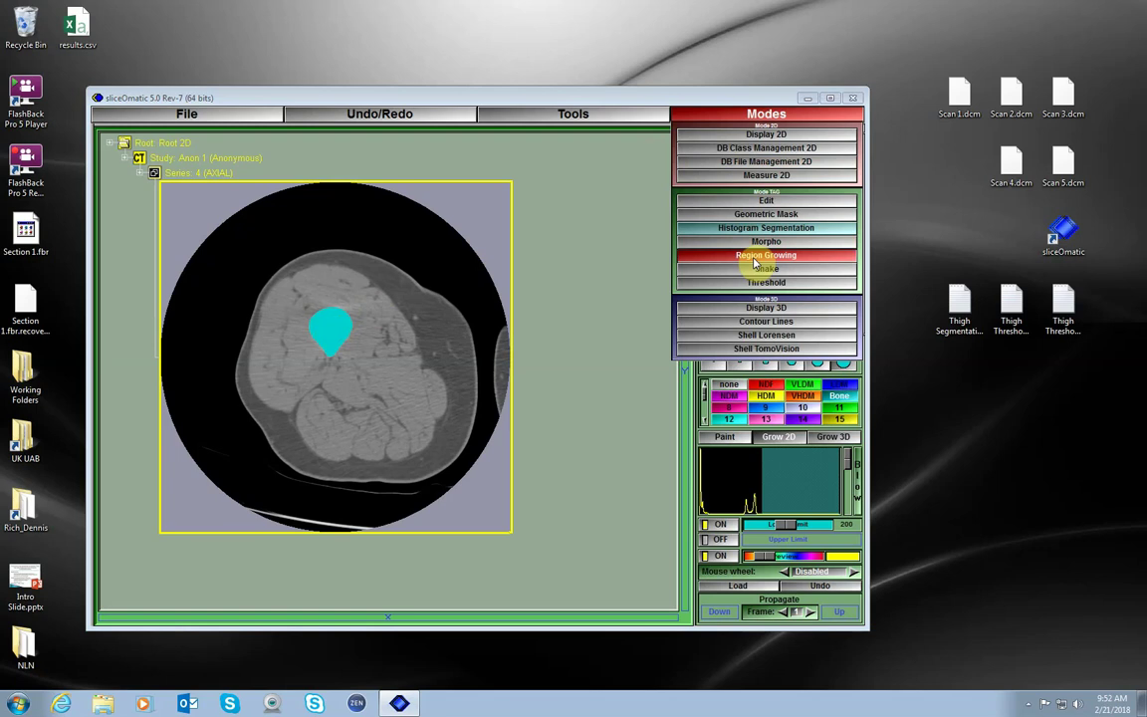
left_click(759, 257)
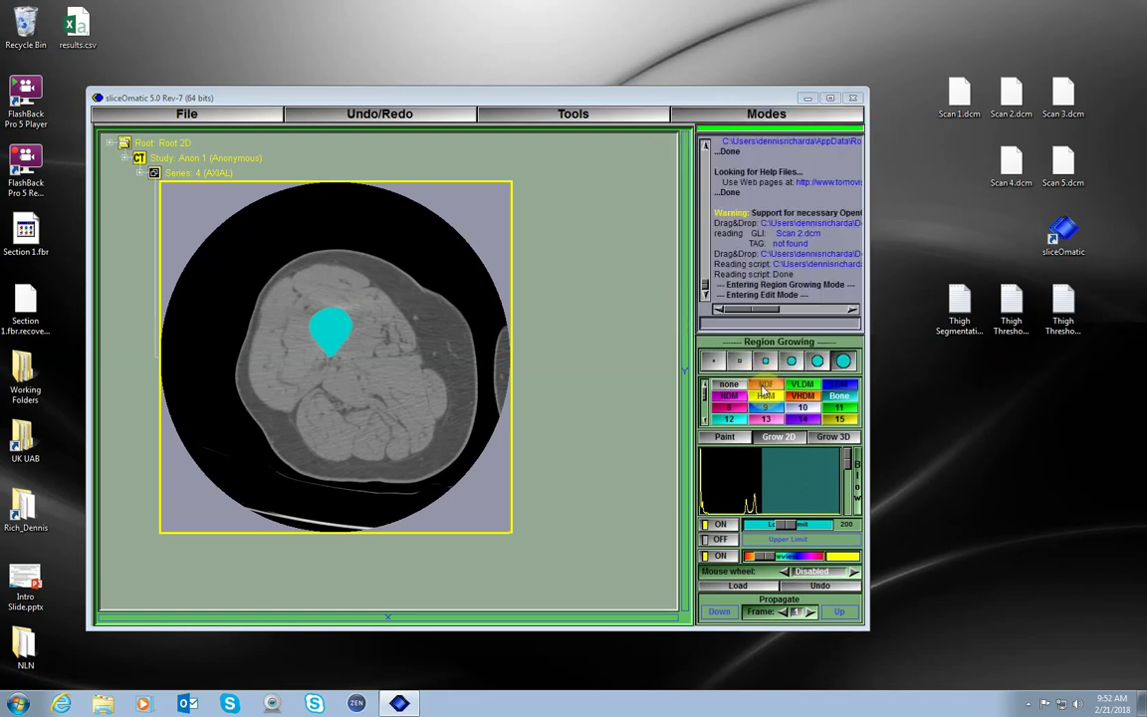
left_click(764, 387)
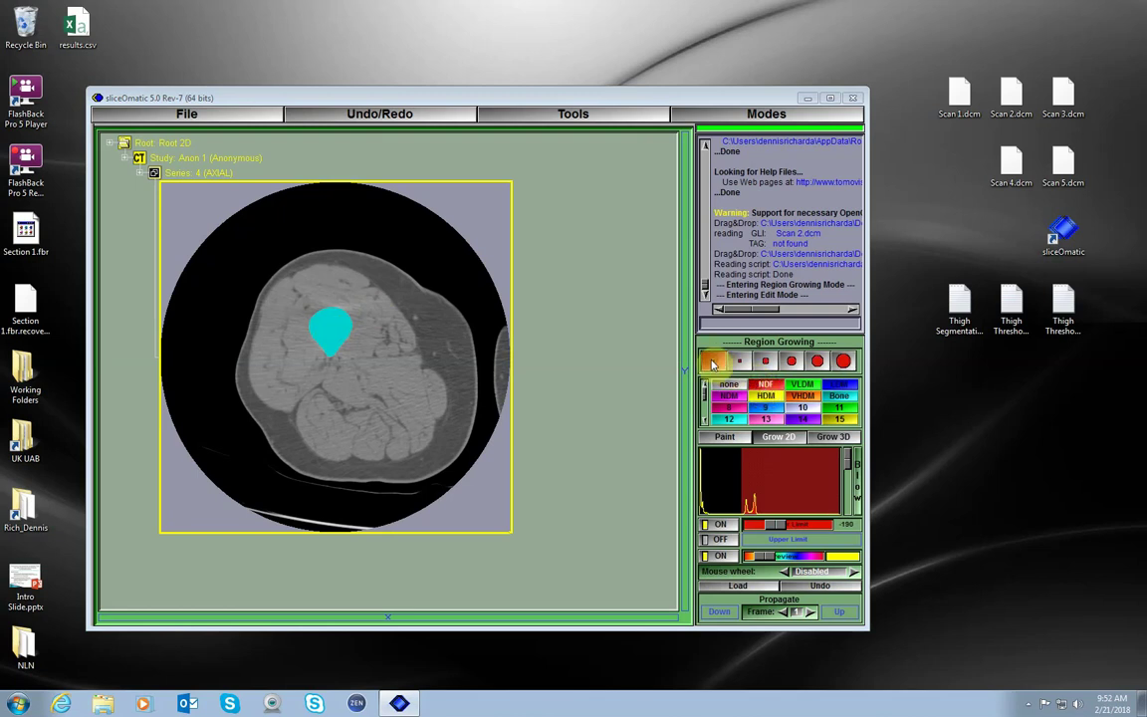
left_click(792, 441)
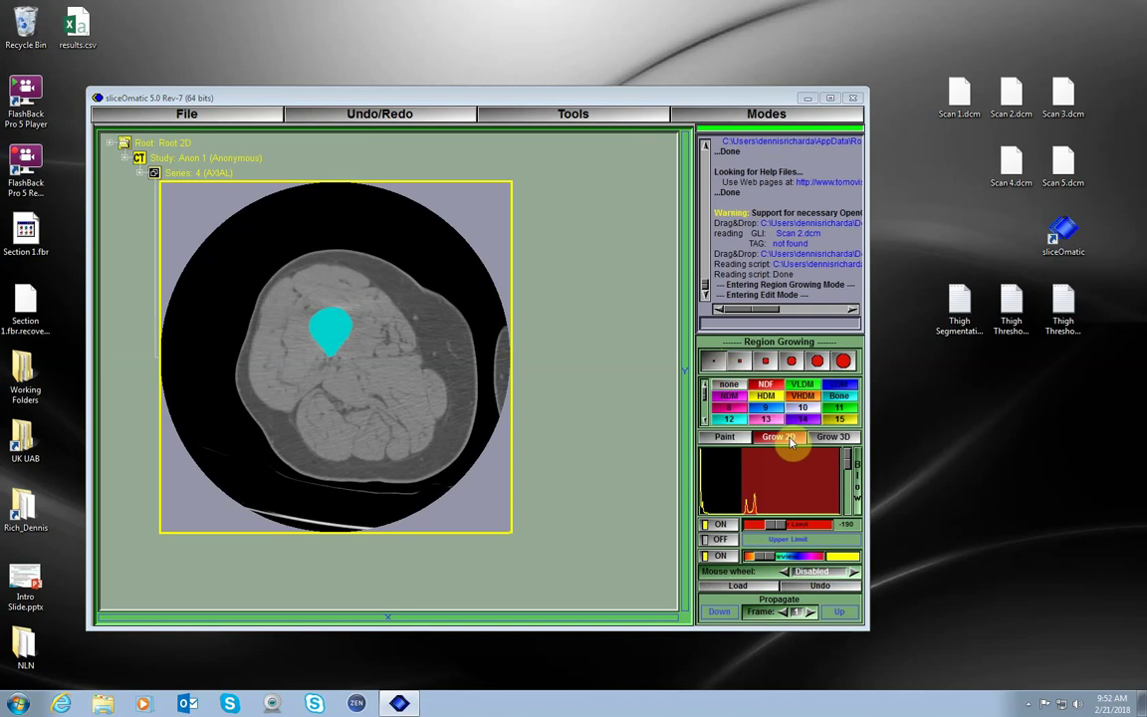
left_click(442, 312)
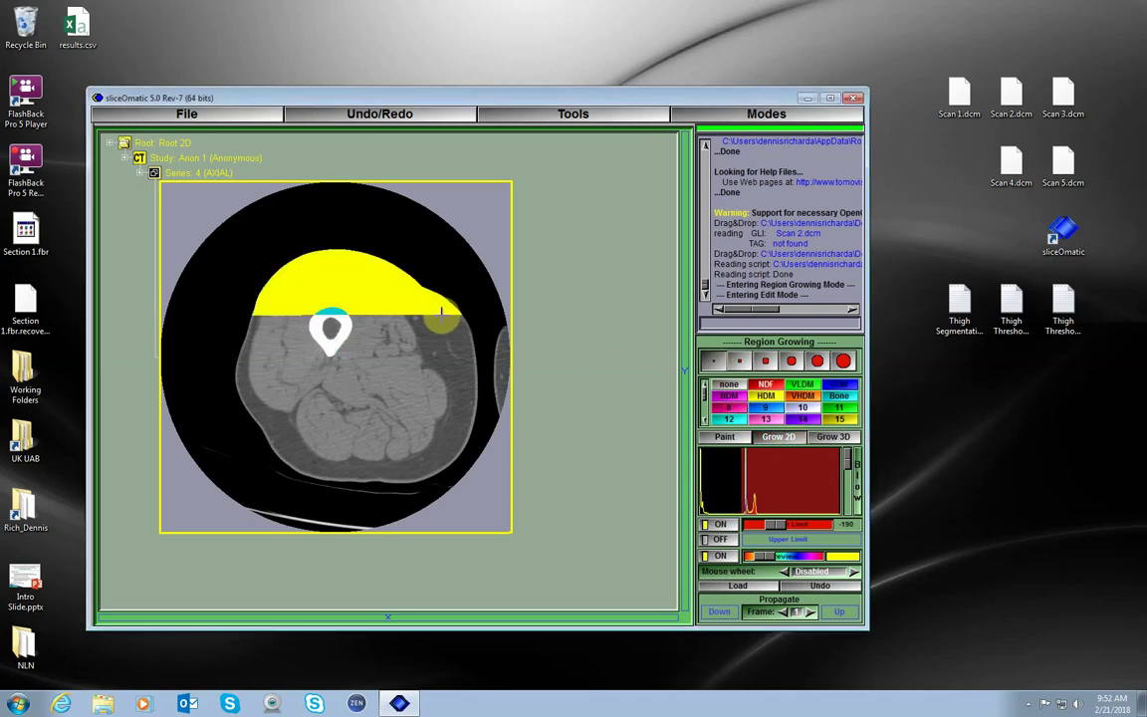
left_click(441, 312)
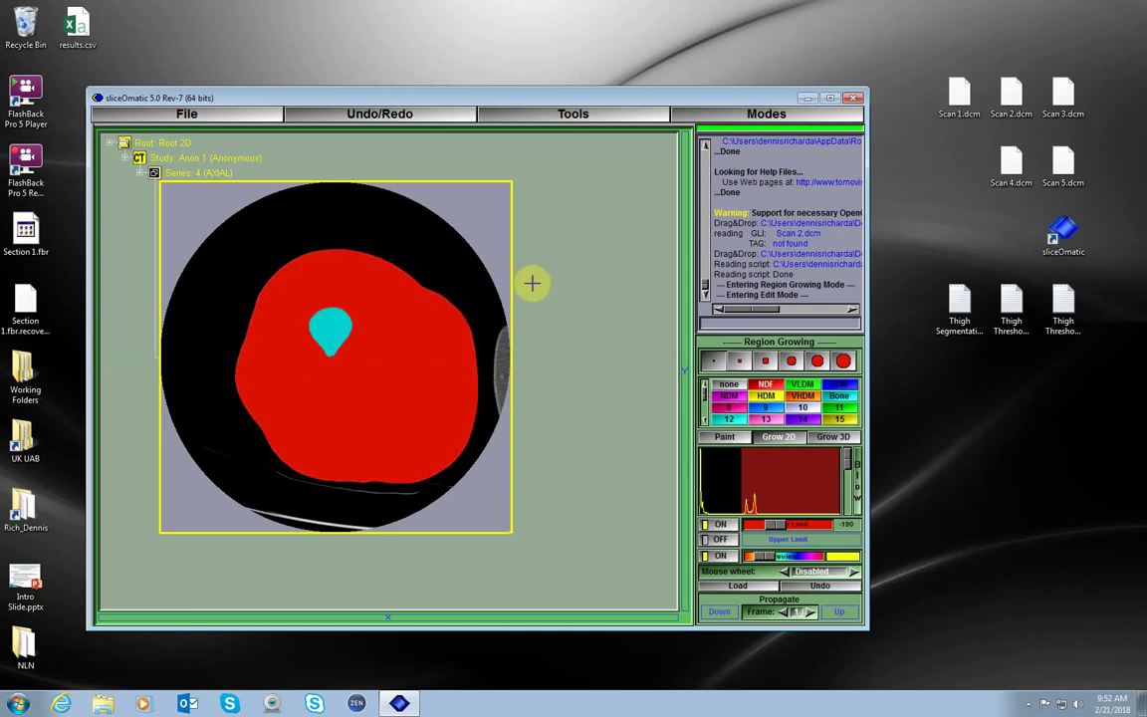
- Enable the Tag Lock and Tag Surface/Volume tools and lock the none and Bone tags
left_click(830, 98)
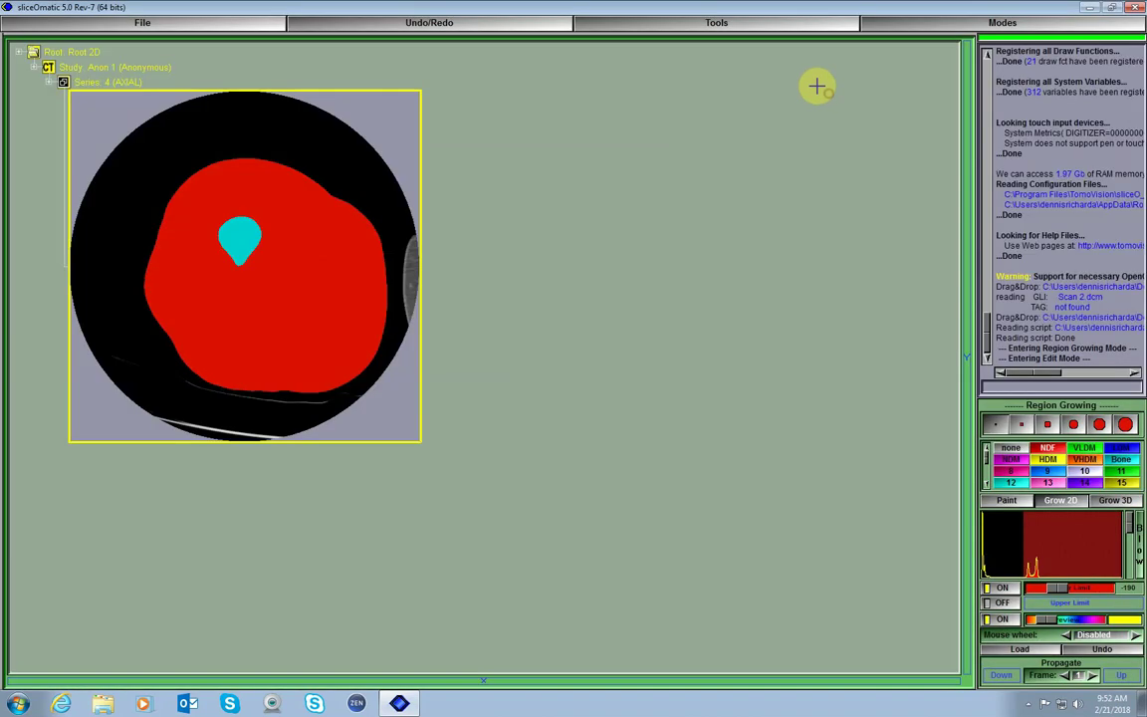
left_click(719, 25)
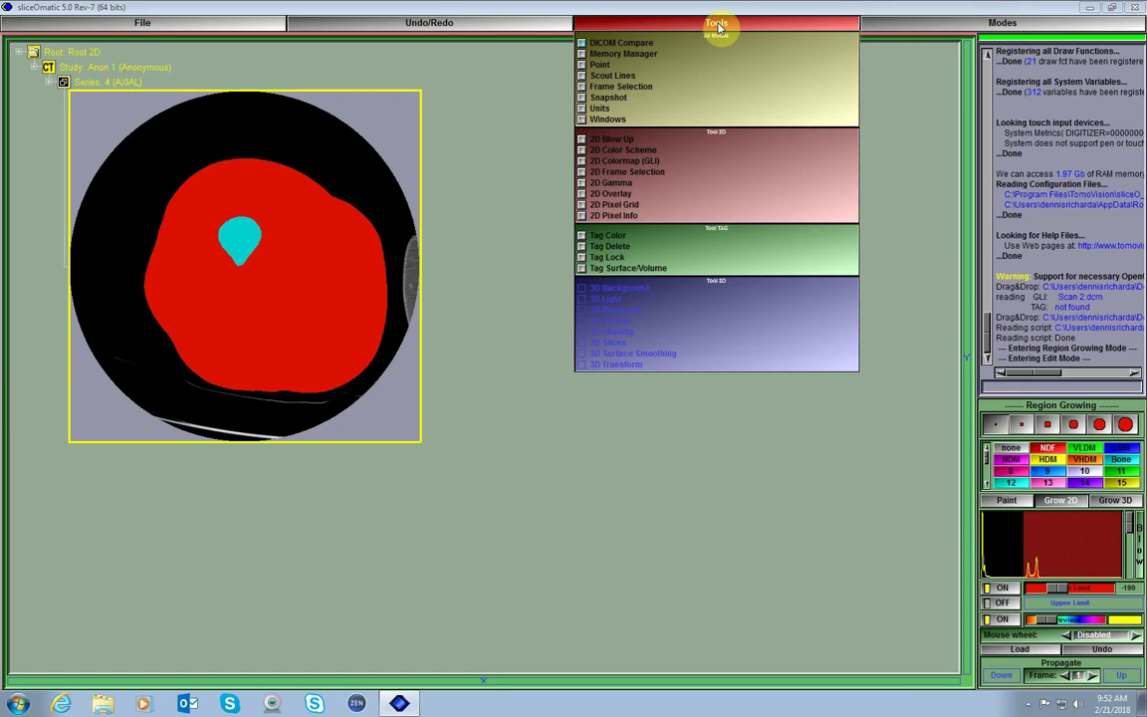
left_click(666, 258)
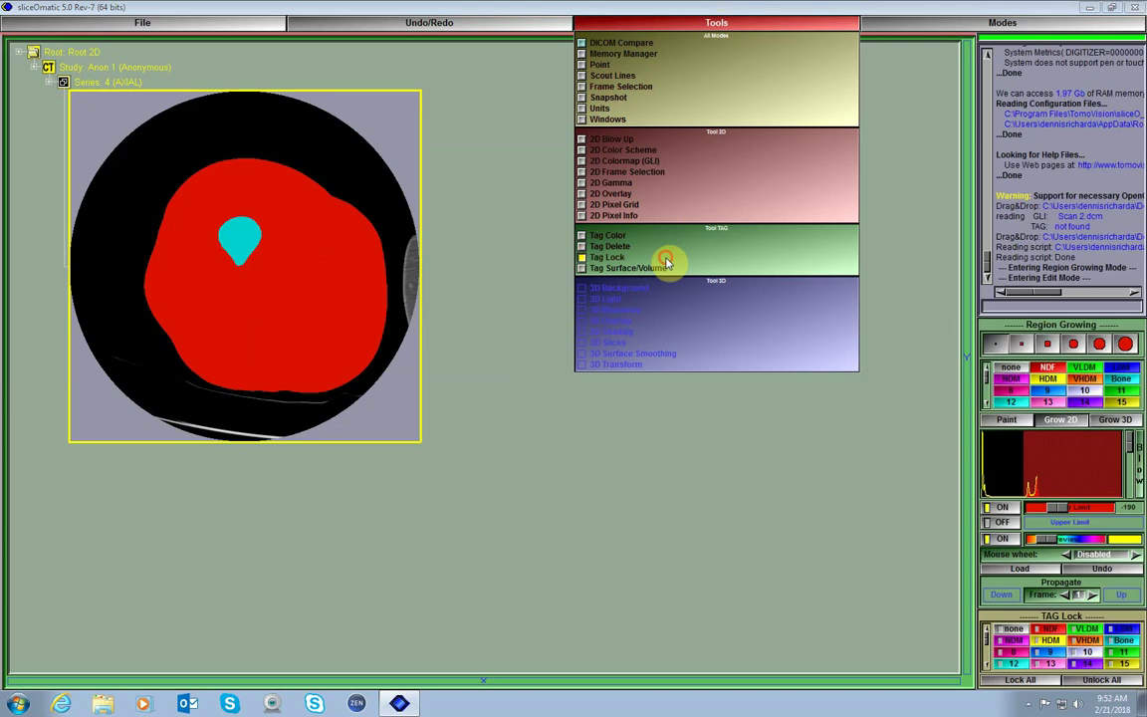
left_click(666, 269)
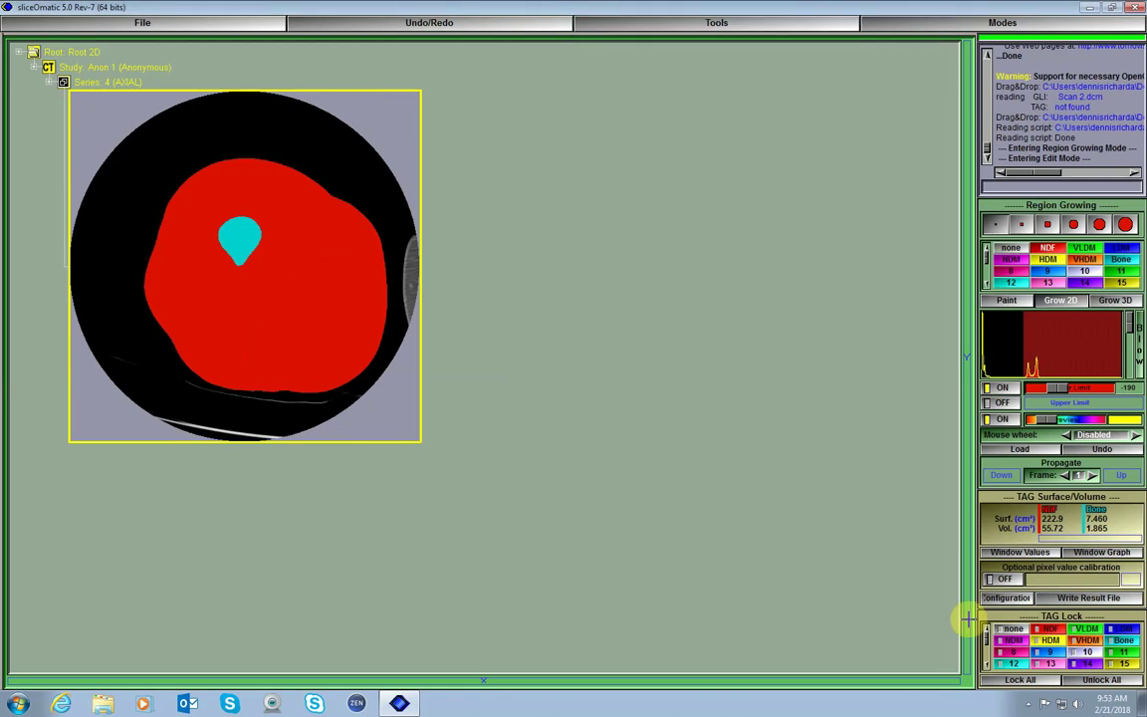
left_click(1003, 631)
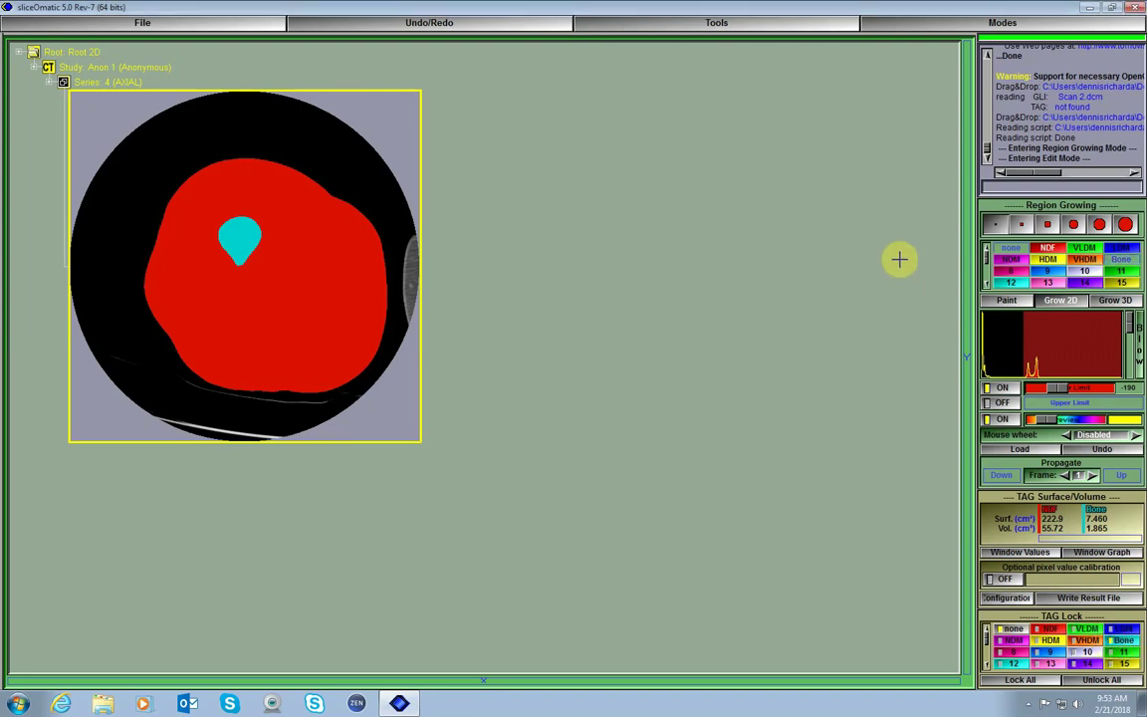
- Compute NDF, VLDM, LDM and NDM thresholds at -190, -29, 0 and 35 using the first Thigh Threshold script, with preview off
left_click(996, 25)
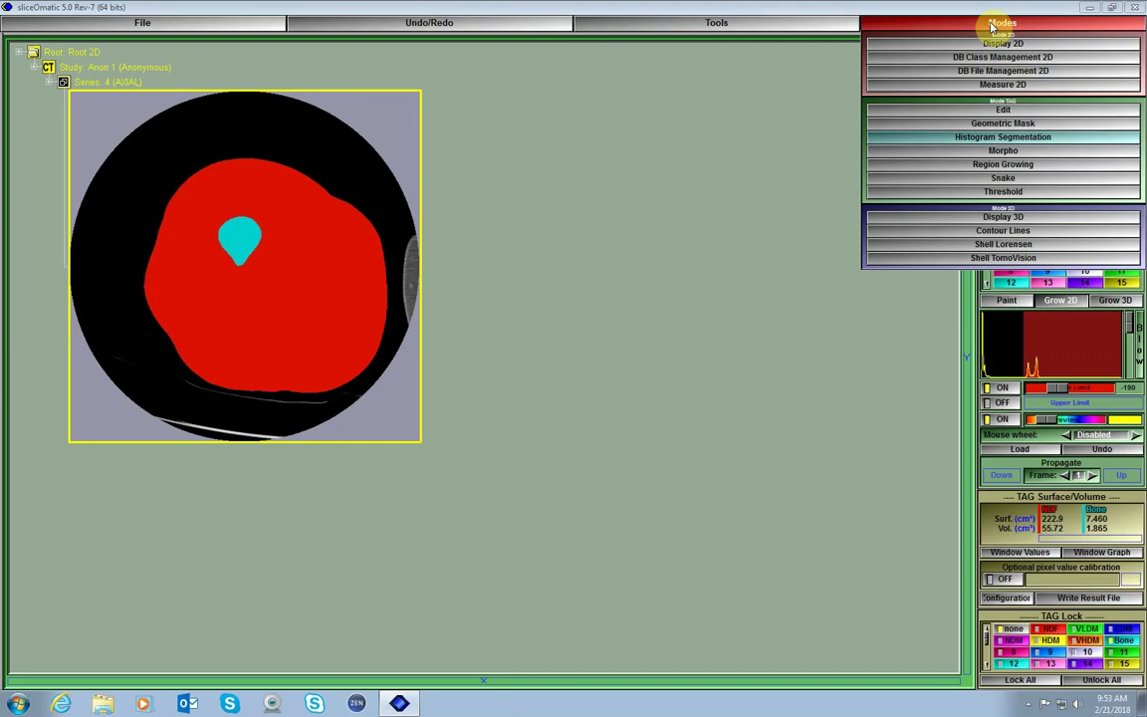
left_click(1006, 194)
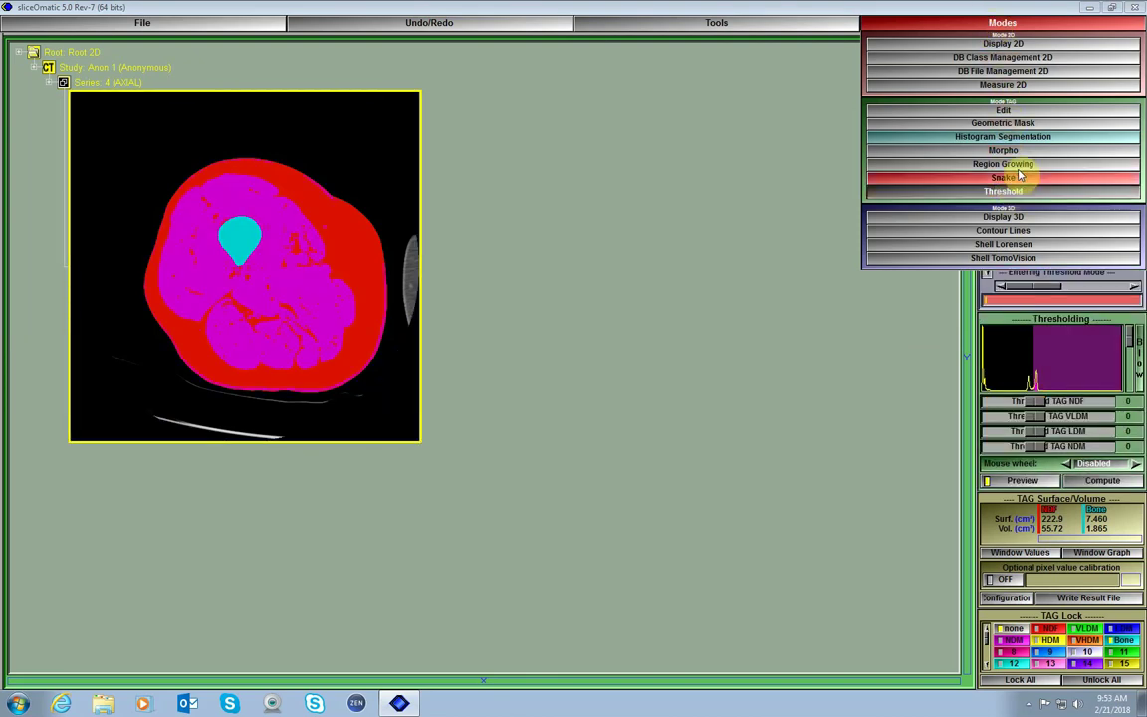
left_click(1120, 8)
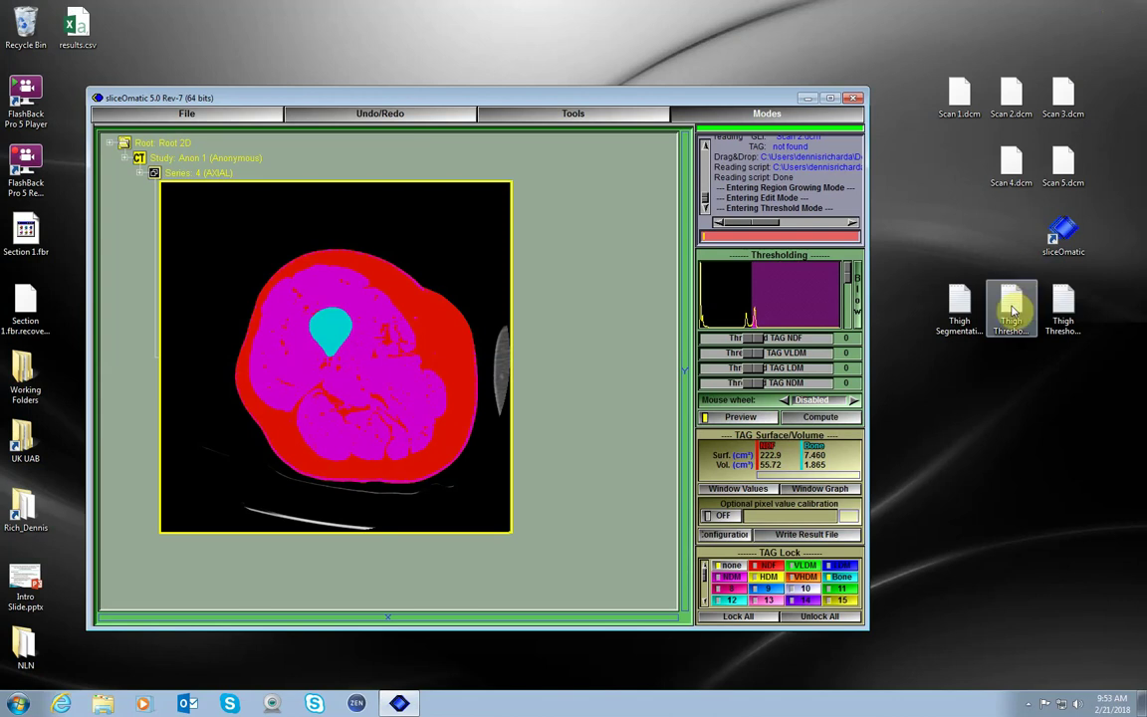
left_click_drag(1013, 310, 451, 366)
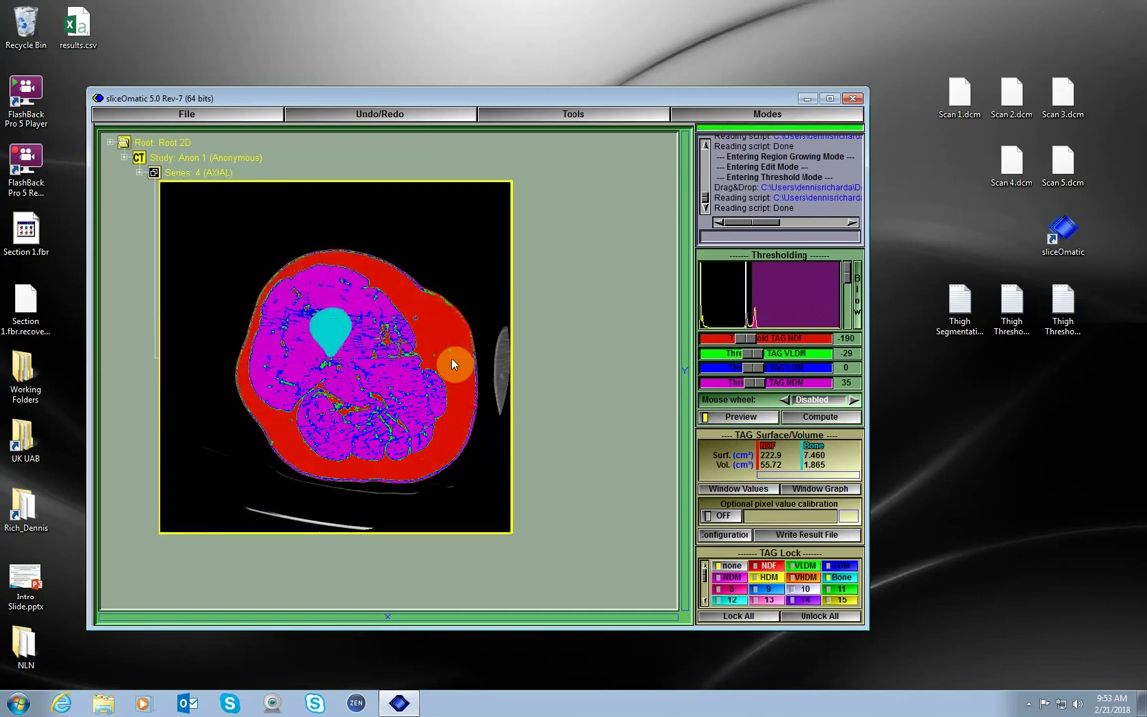
left_click(705, 419)
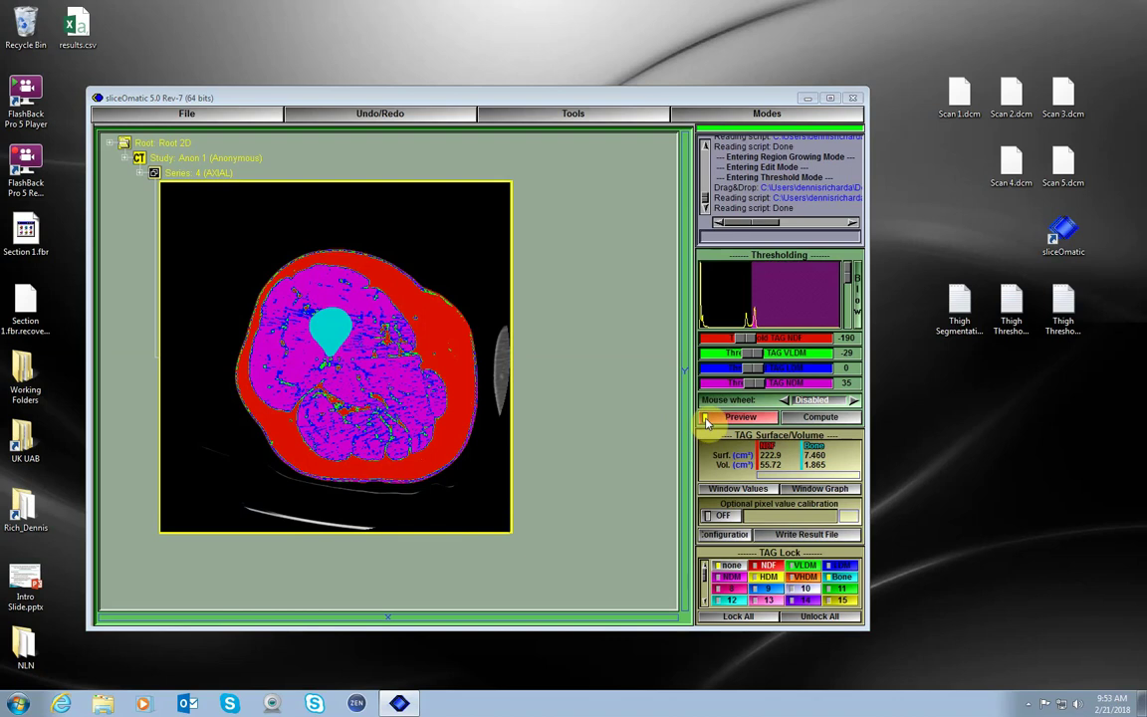
left_click(706, 422)
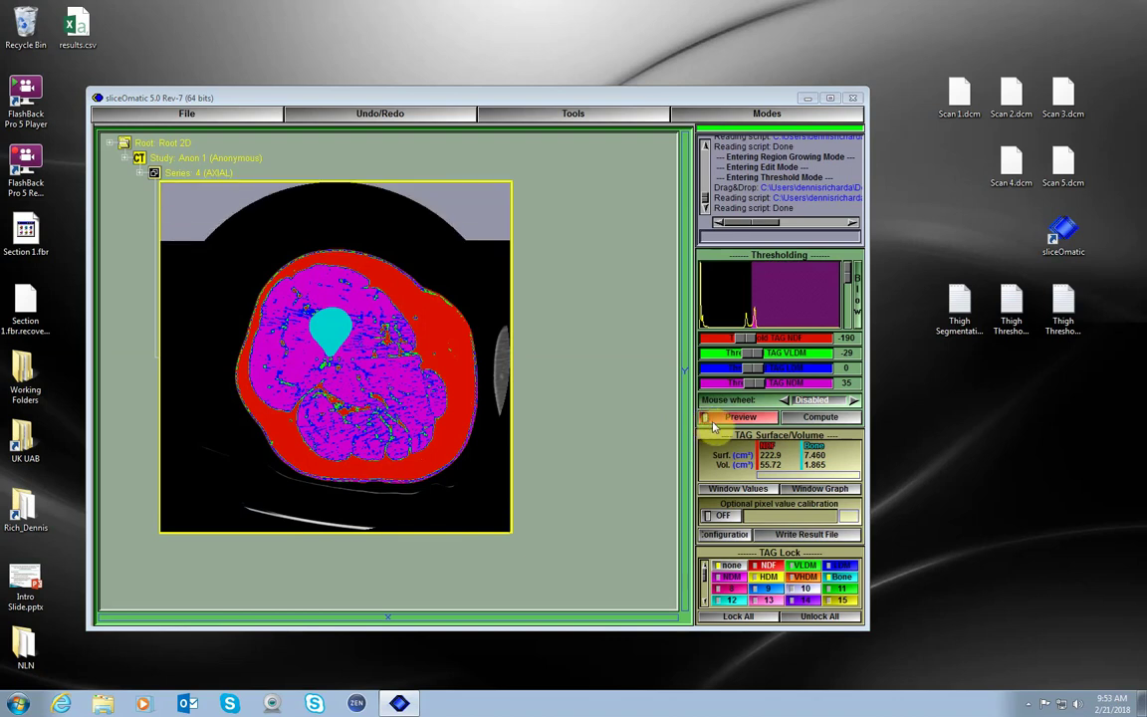
left_click(808, 419)
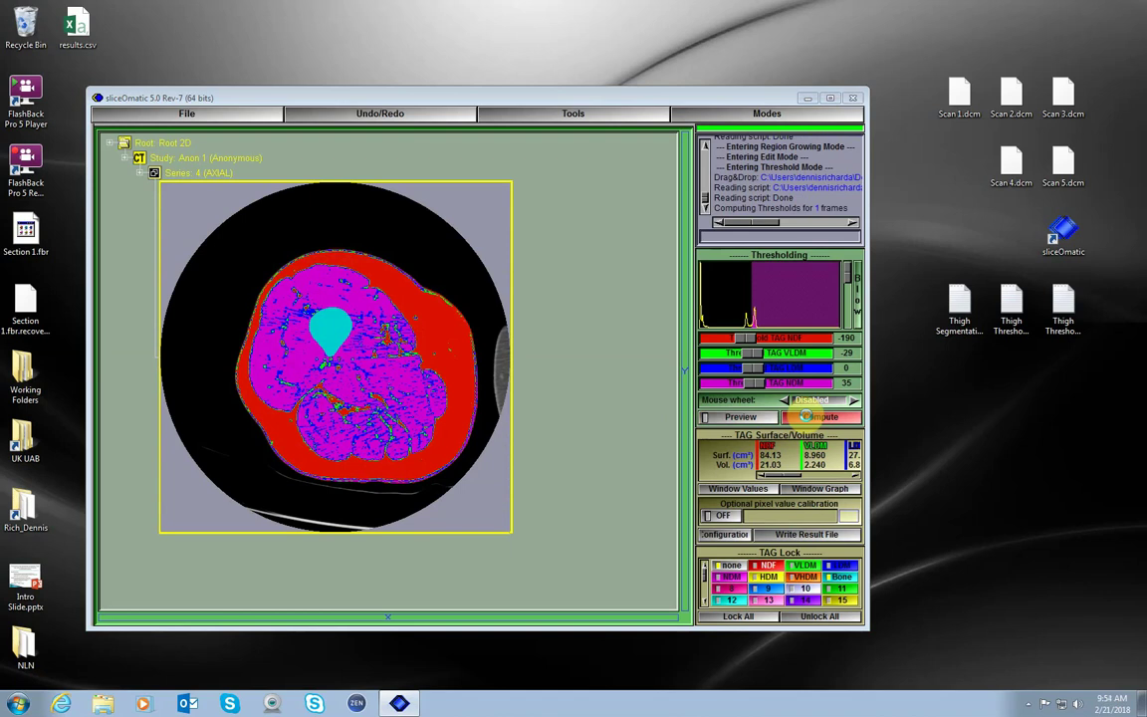
- Paint the skin line around the thigh's outer edge as NDF in Edit mode using the second-largest brush
left_click(750, 115)
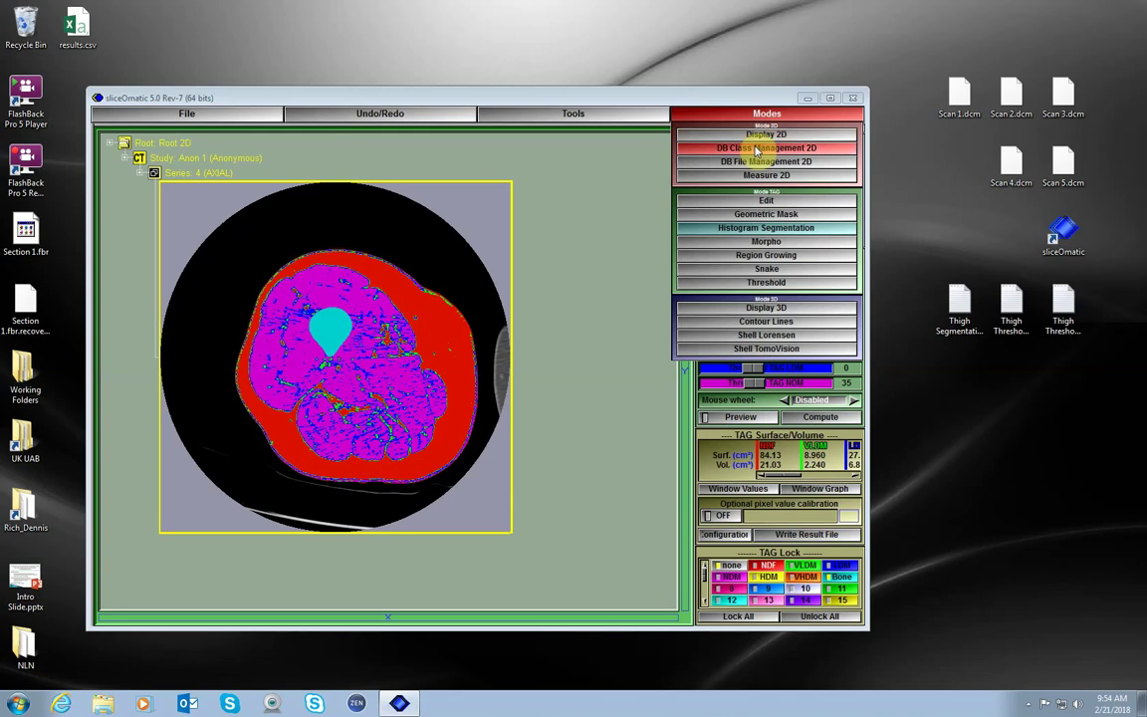
left_click(762, 201)
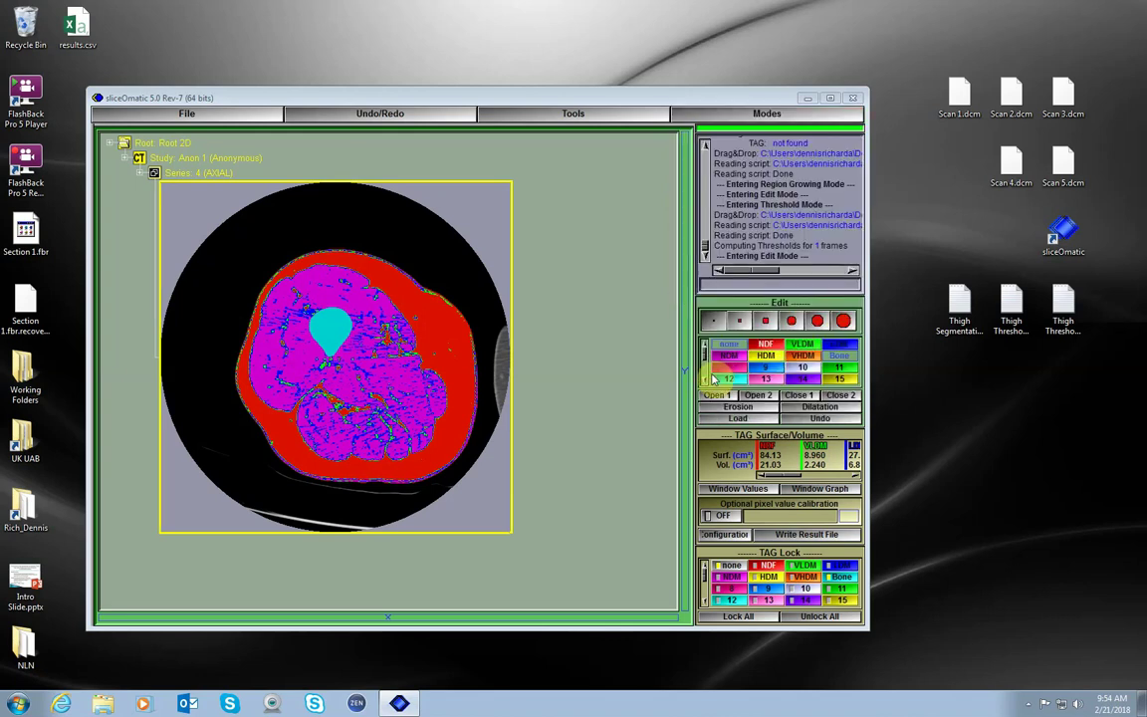
left_click(765, 345)
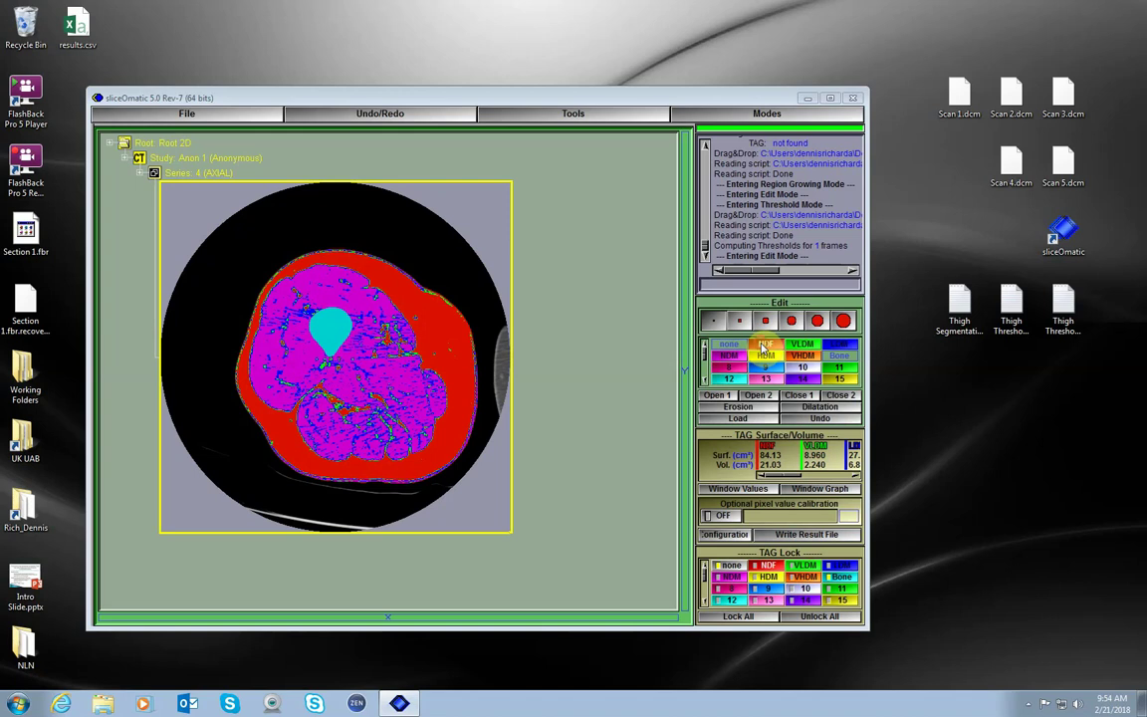
left_click(816, 321)
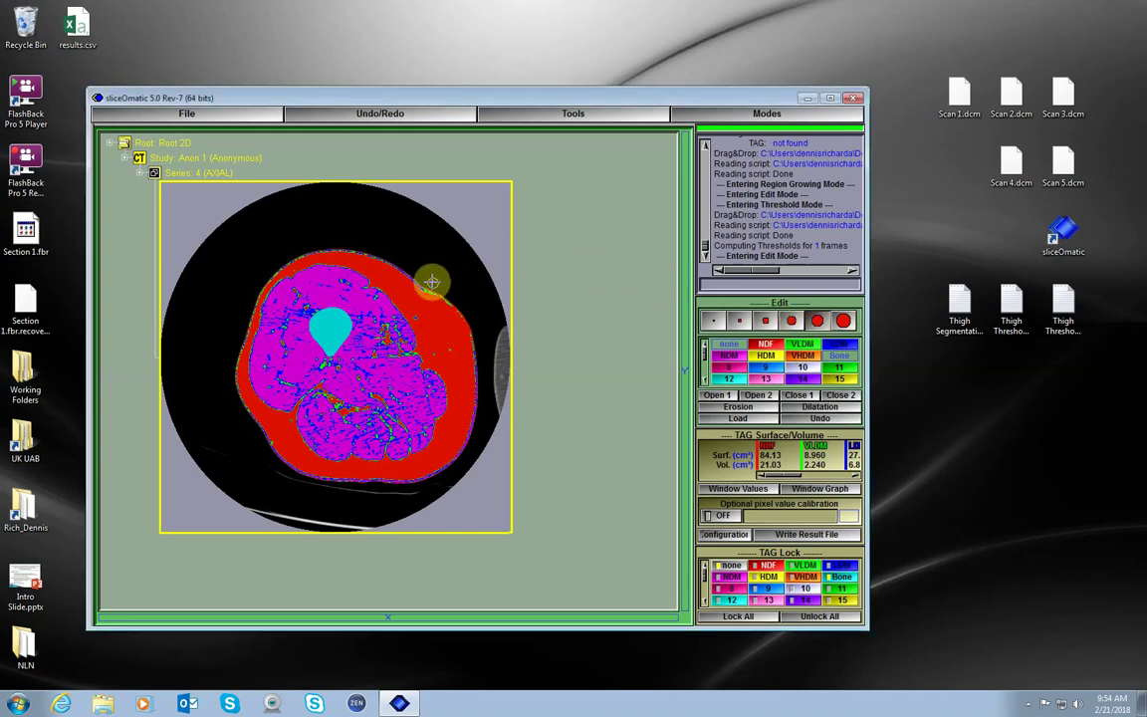
mouse_move(432, 283)
left_mouse_down()
mouse_move(404, 264)
mouse_move(461, 317)
mouse_move(474, 384)
mouse_move(461, 447)
mouse_move(440, 468)
mouse_move(422, 479)
mouse_move(417, 466)
mouse_move(373, 481)
mouse_move(327, 474)
mouse_move(266, 437)
mouse_move(239, 389)
mouse_move(236, 352)
mouse_move(263, 279)
mouse_move(300, 253)
mouse_move(363, 244)
mouse_move(393, 261)
mouse_move(418, 318)
mouse_move(456, 353)
mouse_move(448, 338)
mouse_move(435, 349)
mouse_move(469, 341)
left_mouse_up()
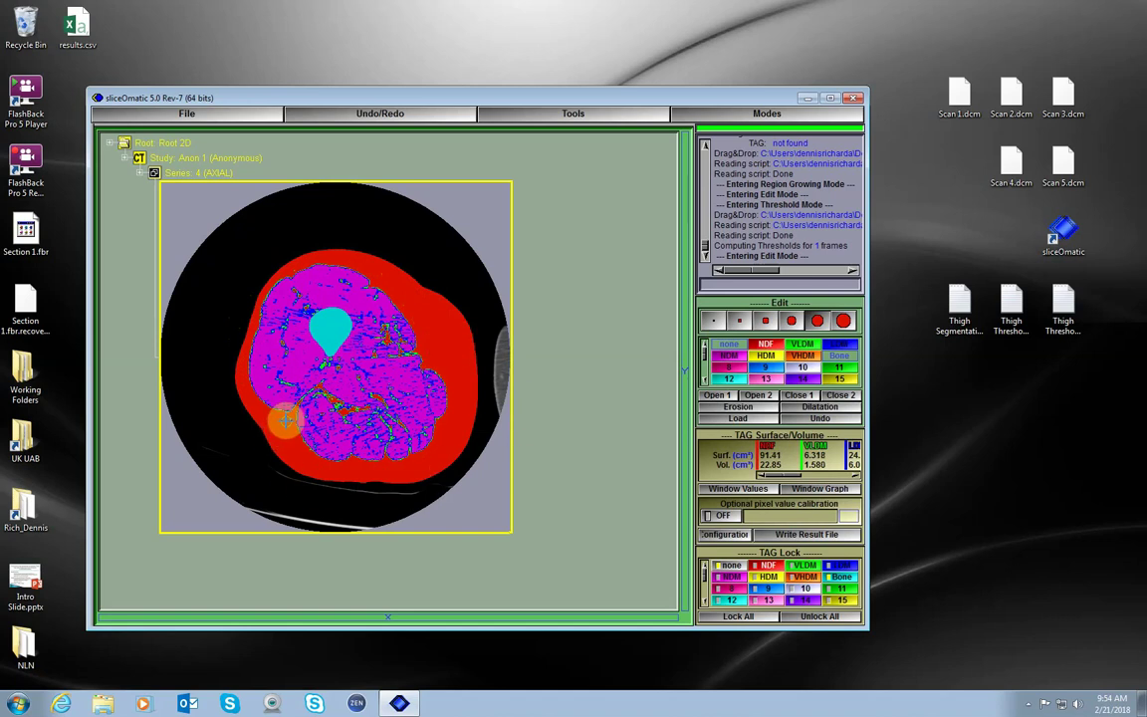
mouse_move(285, 420)
left_mouse_down()
mouse_move(244, 383)
mouse_move(217, 313)
mouse_move(296, 255)
left_mouse_up()
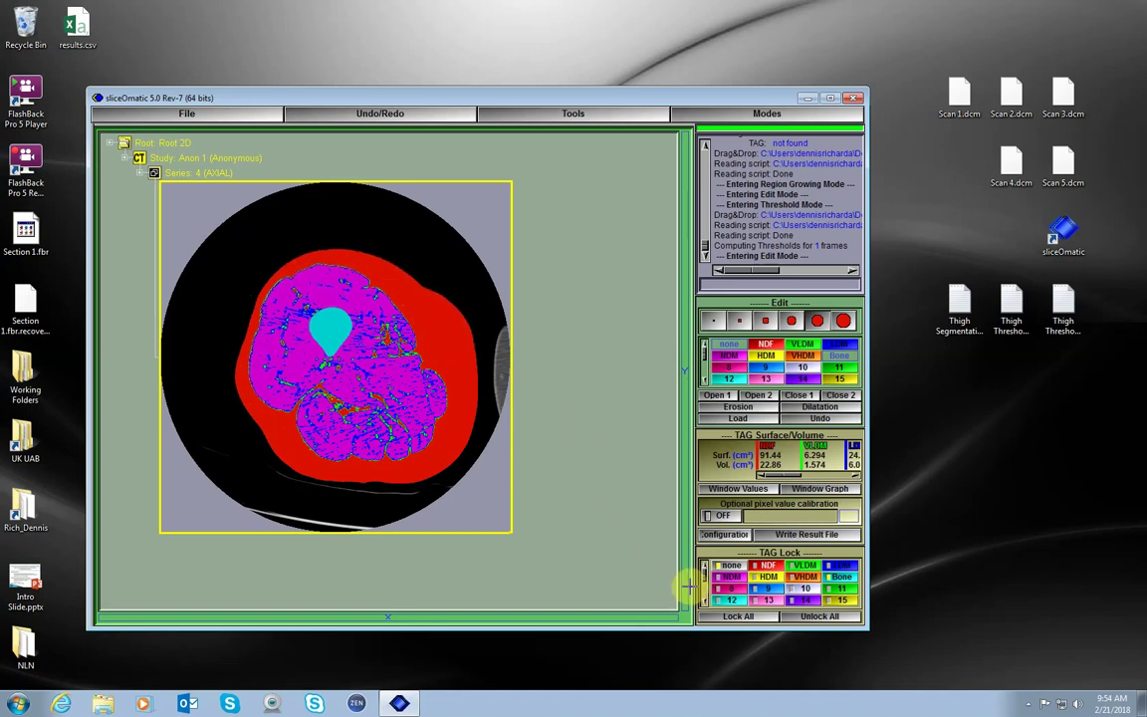
- Lock the NDF tag and compute LDM, NDM, HDM and VHDM thresholds at 0, 35, 101 and 151 using the second Thigh Threshold script
left_click(762, 566)
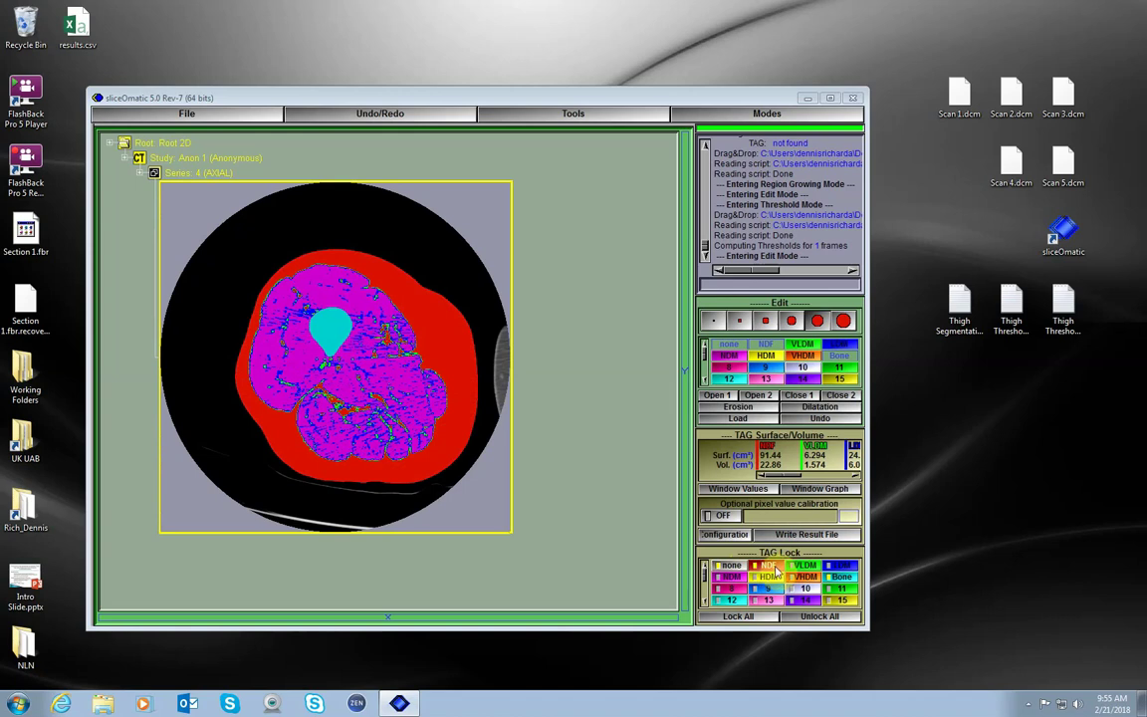
left_click(840, 579)
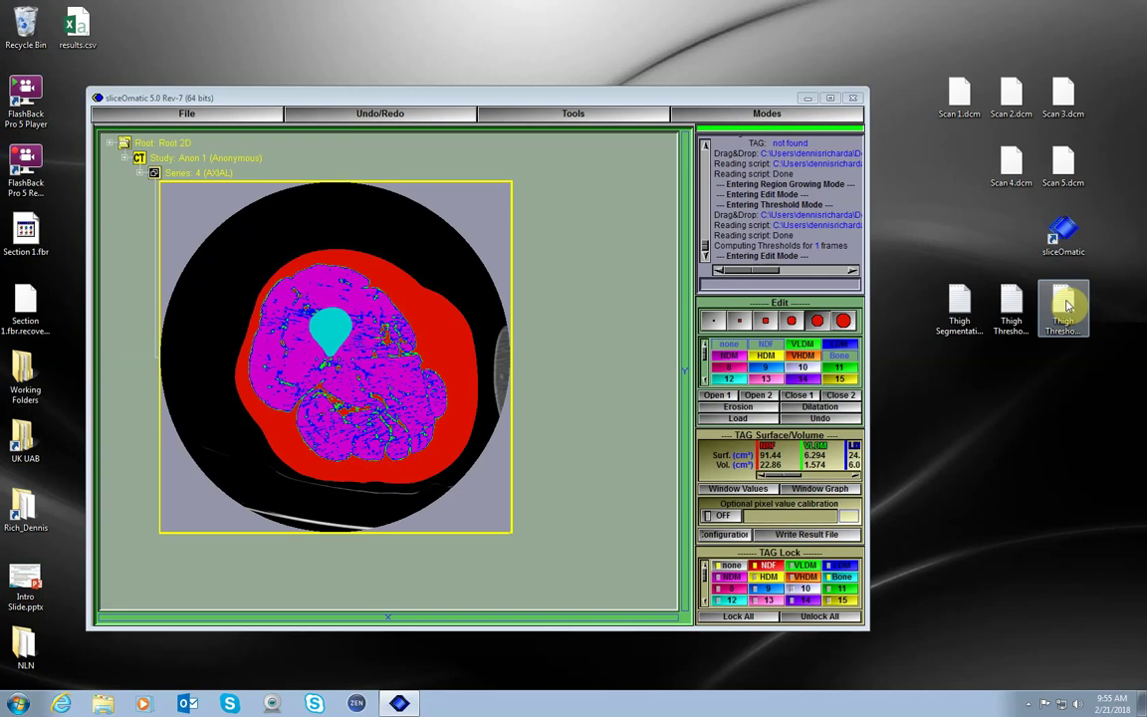
left_click(803, 117)
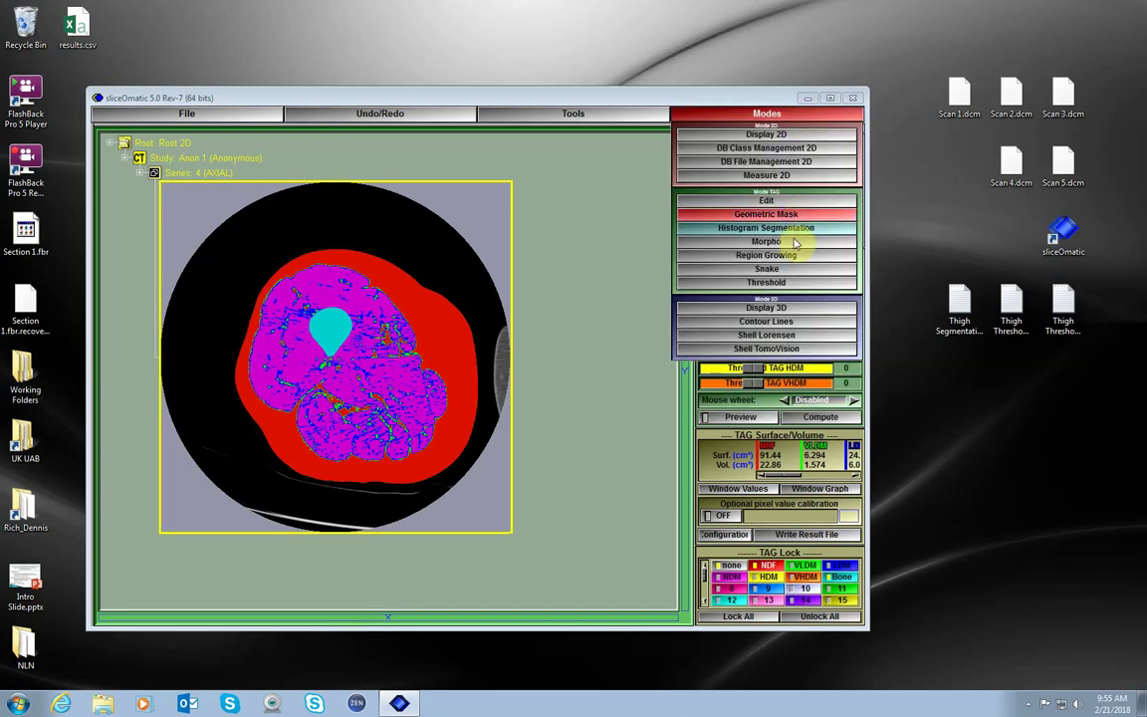
left_click(795, 288)
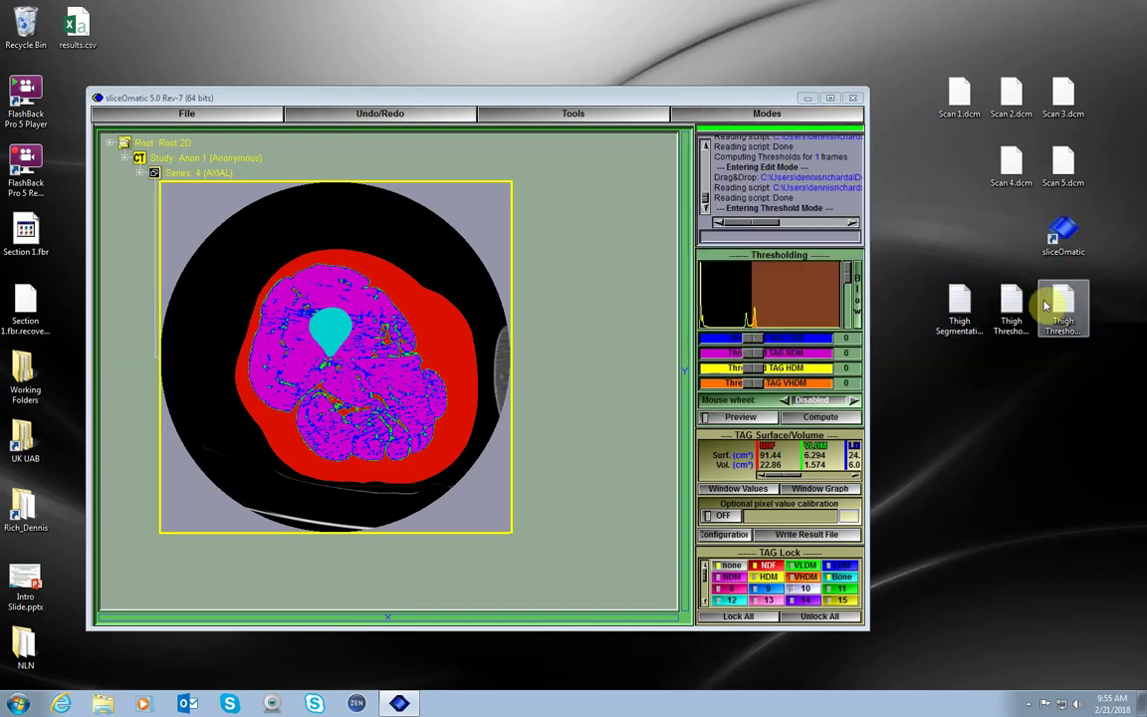
left_click_drag(1063, 304, 640, 276)
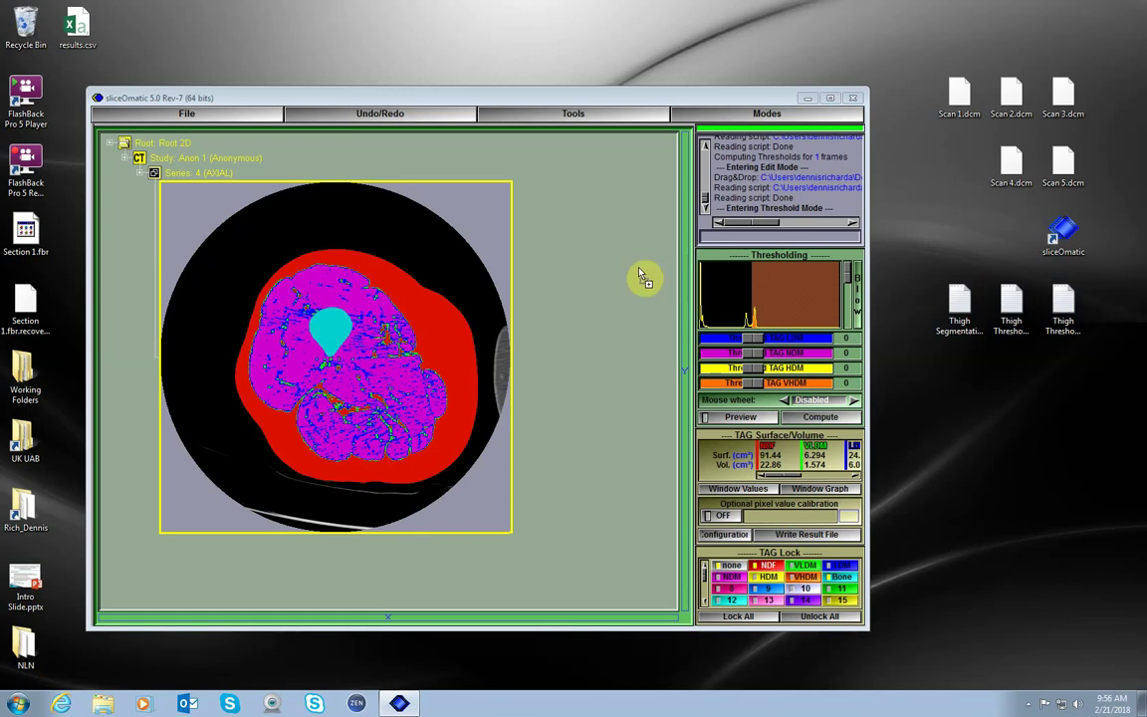
left_click_drag(433, 345, 432, 346)
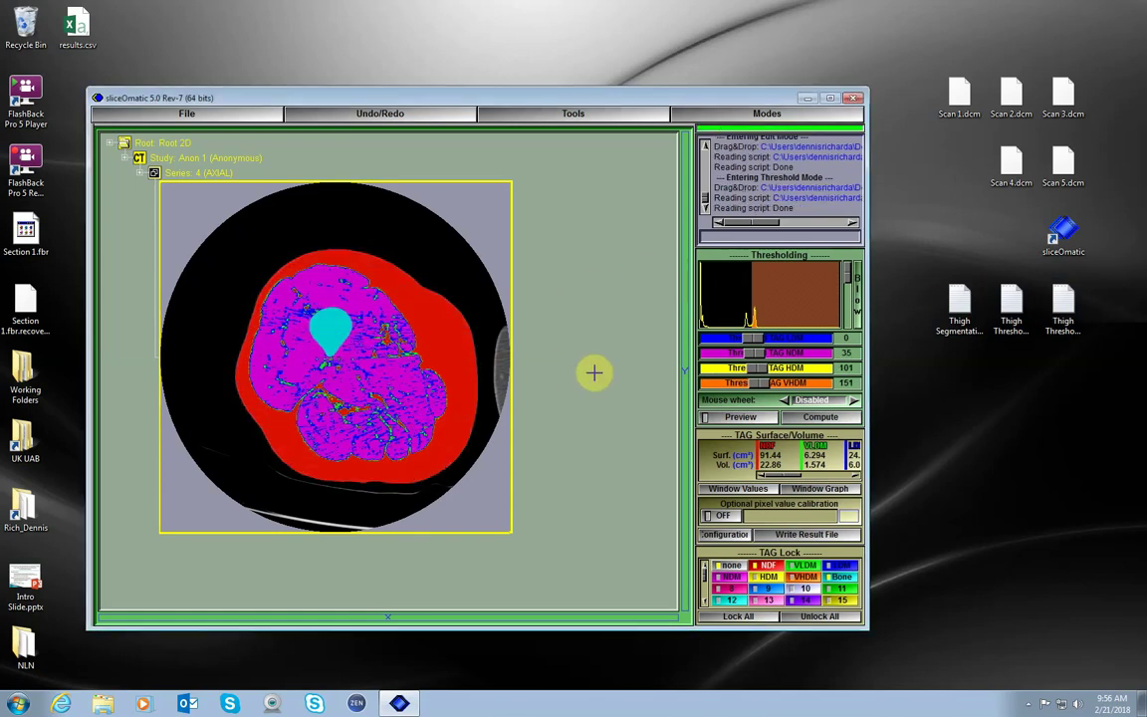
left_click(794, 417)
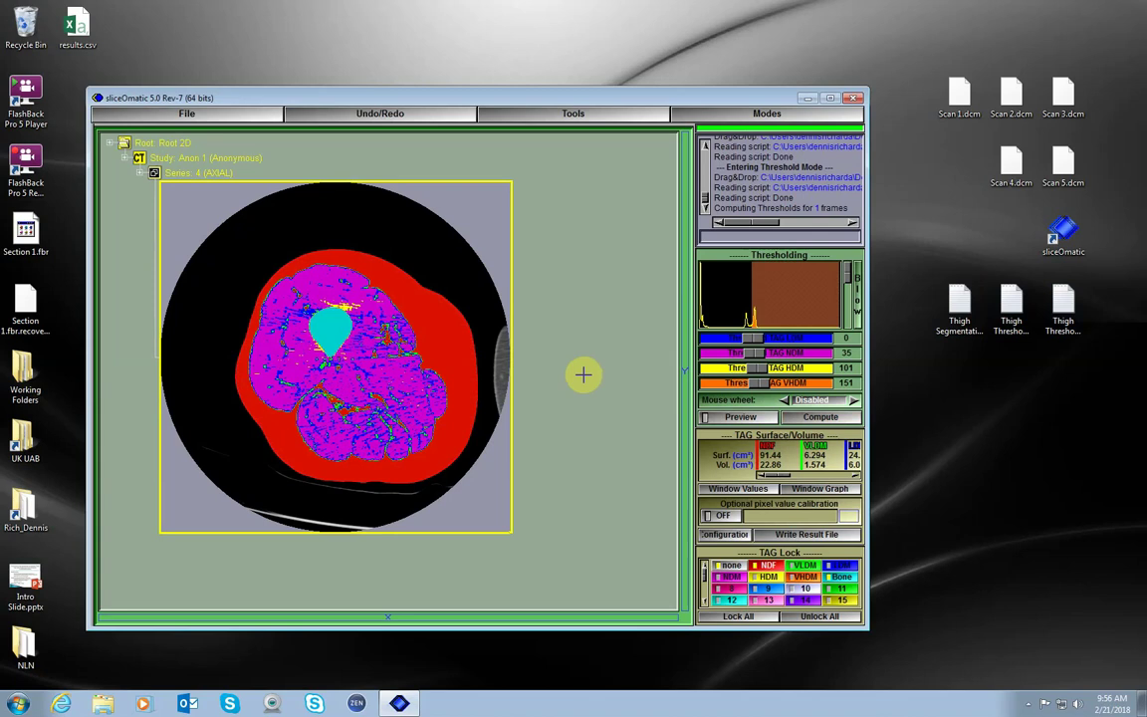
- Write the tag surface results to results.csv on the desktop, appending them to the existing file
left_click(779, 536)
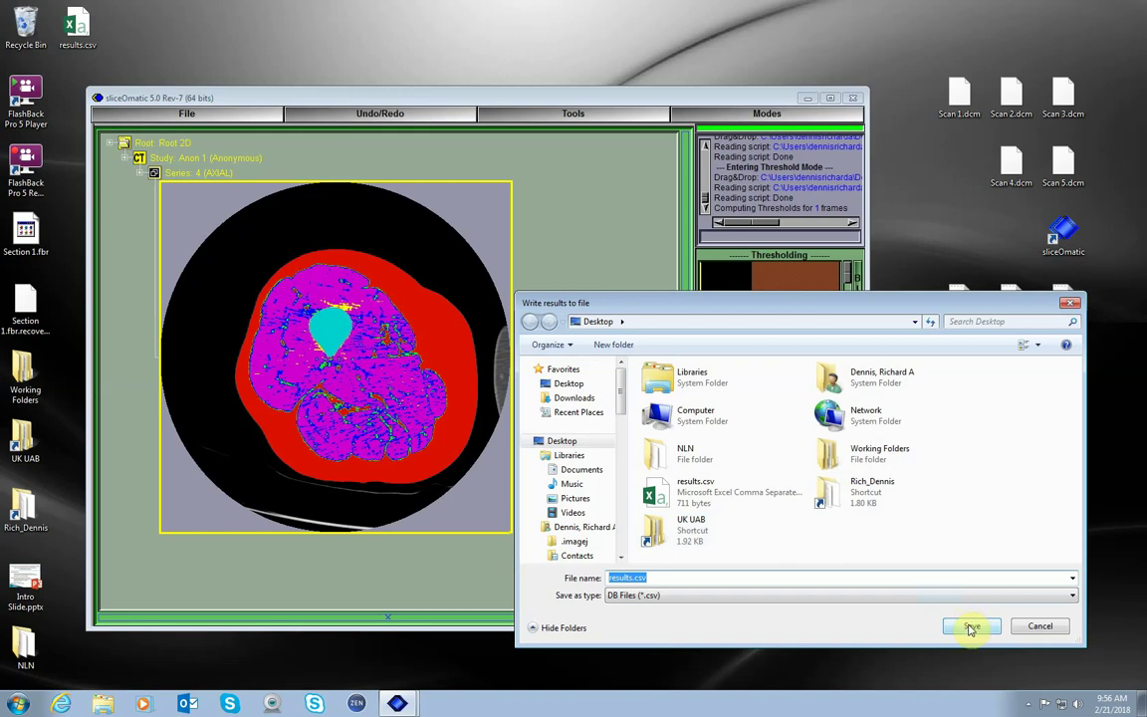
left_click(971, 627)
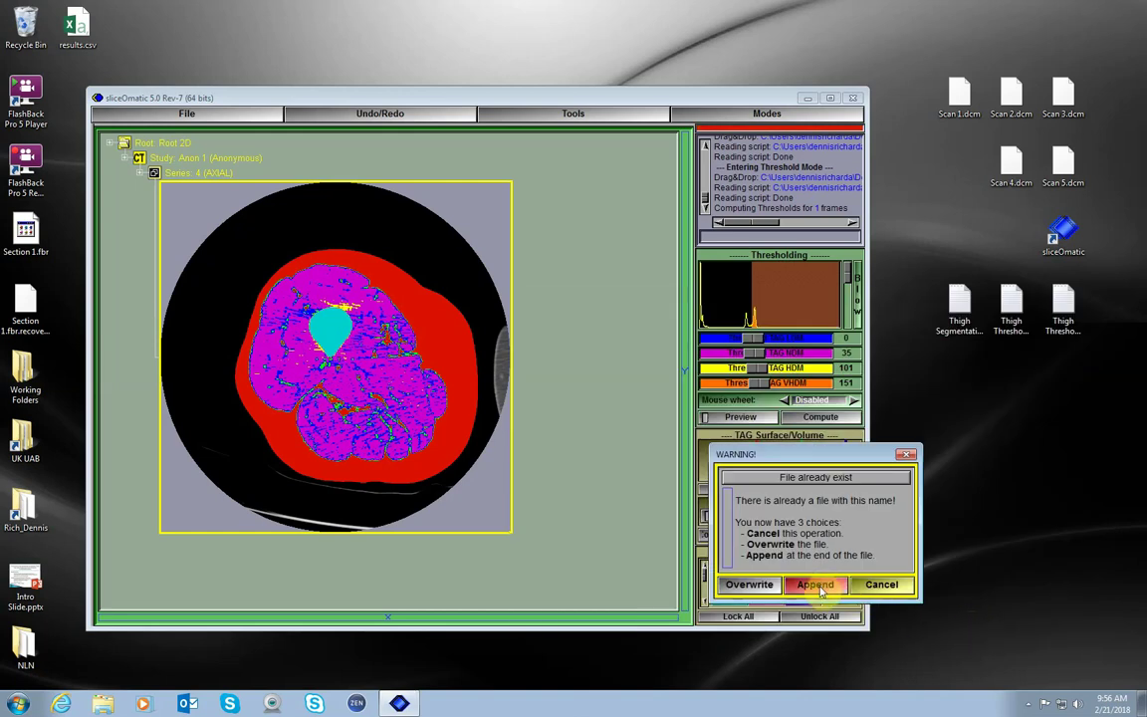
left_click(817, 588)
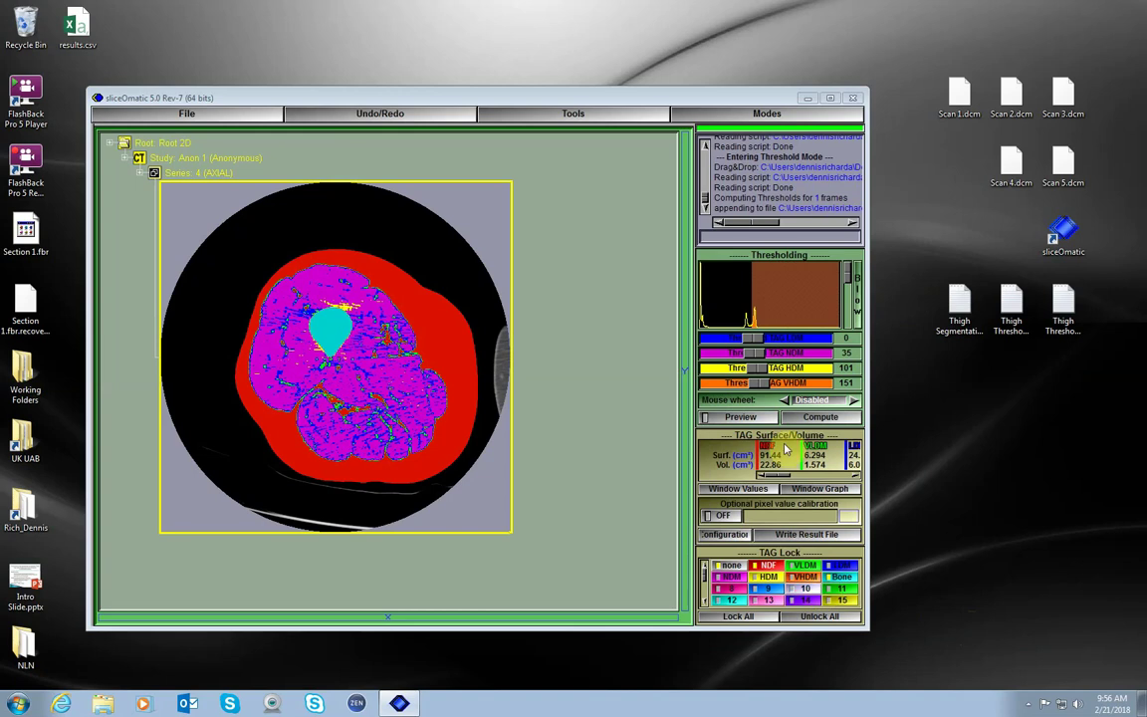
- Minimize sliceOmatic, open results.csv in Excel to compare both sets of Scan 2 surface measurements, and close the file
left_click(807, 98)
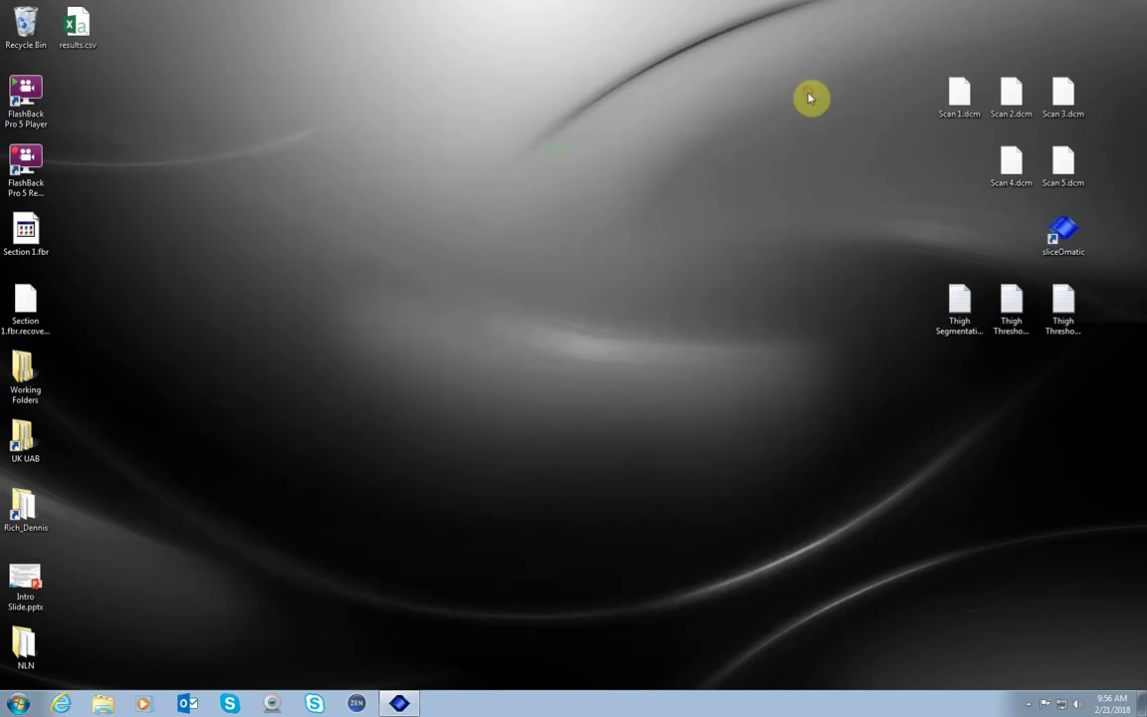
double_click(80, 26)
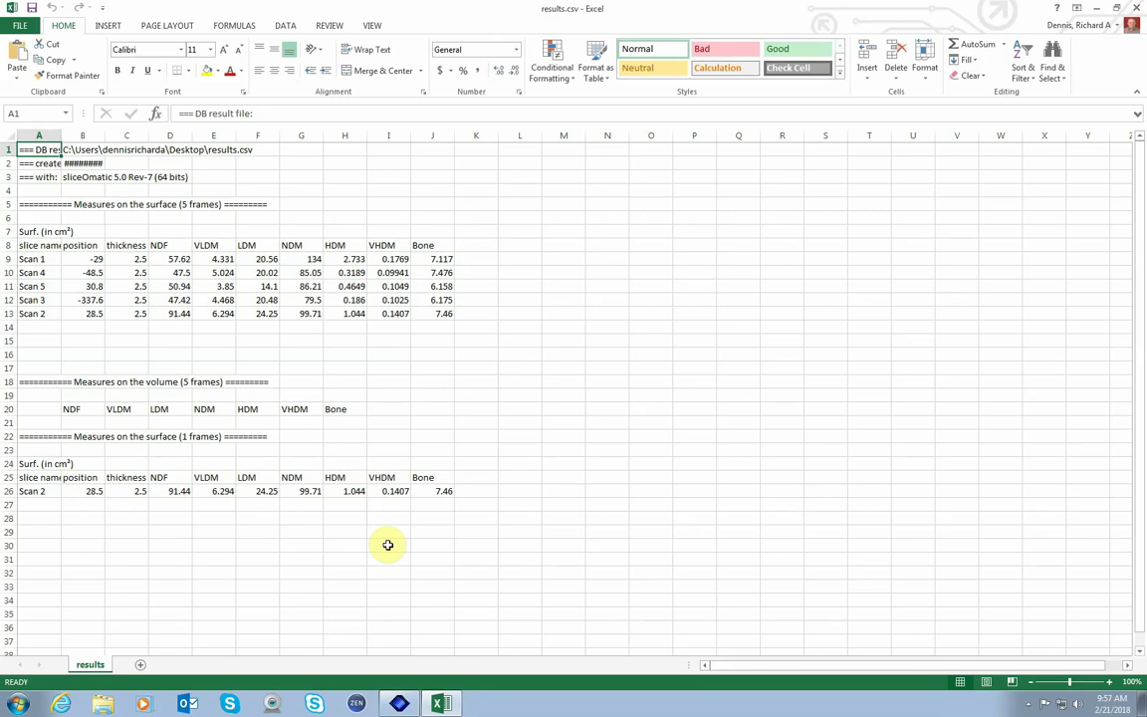
left_click(1135, 9)
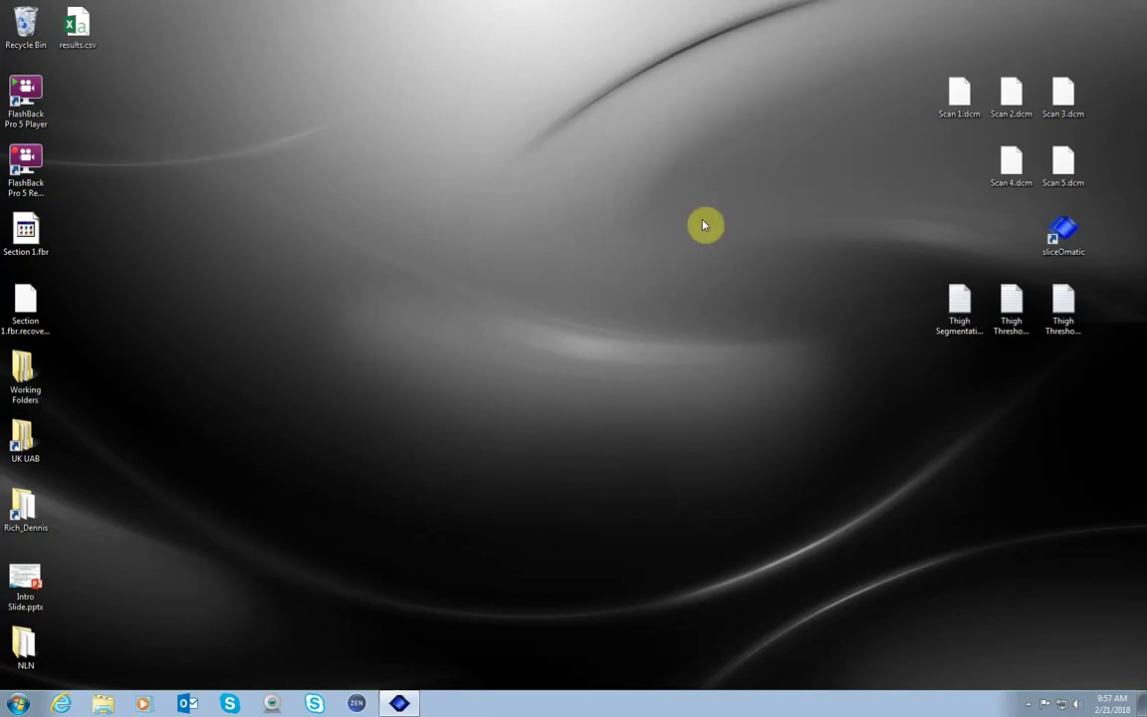